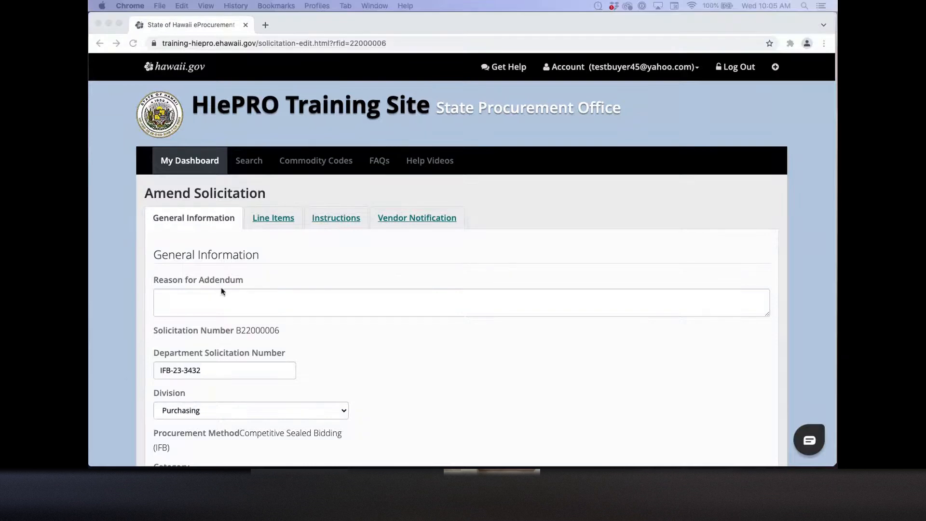
# Step: Paste 'Amendment 1 - Extended offer due date from 02/02/2022 to 02/09/2022' as the Reason for Addendum
pyautogui.click(234, 294)
pyautogui.write('Amendment 1 - Extended offer due date from 02/02/2022 to 02/09/2022')
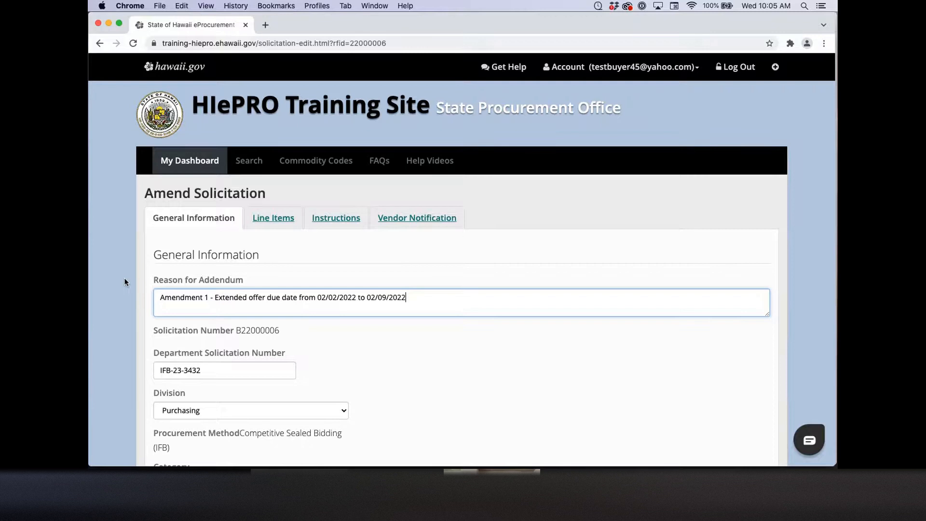
pyautogui.scroll(-1, 124, 280)
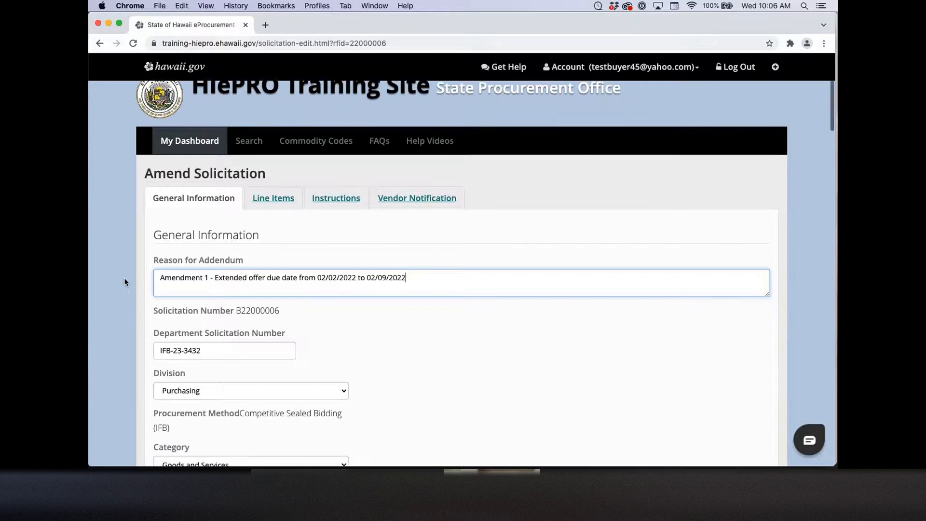
pyautogui.scroll(-2, 124, 280)
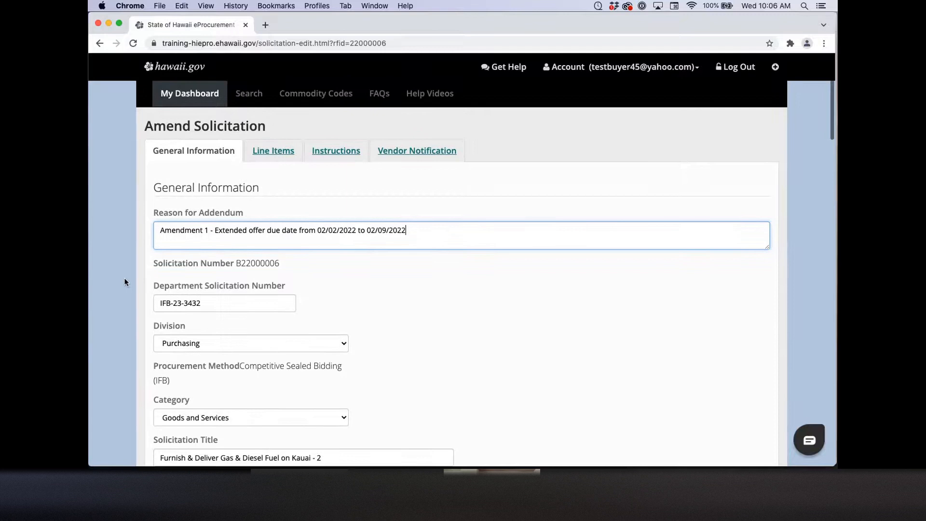
pyautogui.scroll(-5, 125, 282)
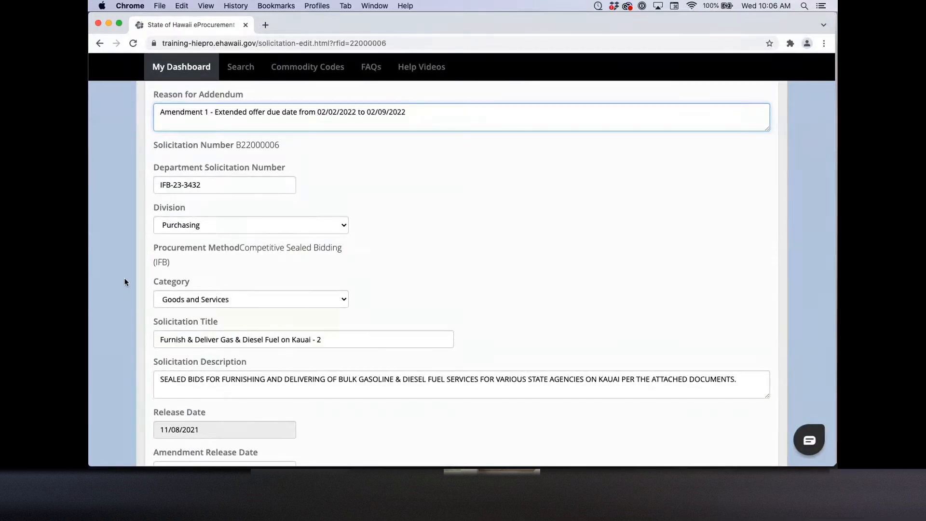
pyautogui.scroll(-4, 124, 280)
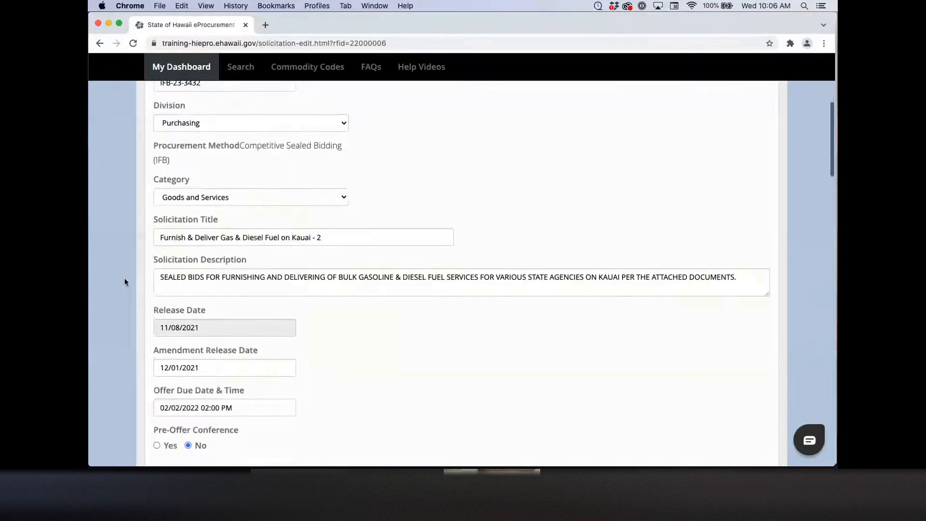
pyautogui.scroll(-3, 125, 279)
pyautogui.scroll(-3, 124, 279)
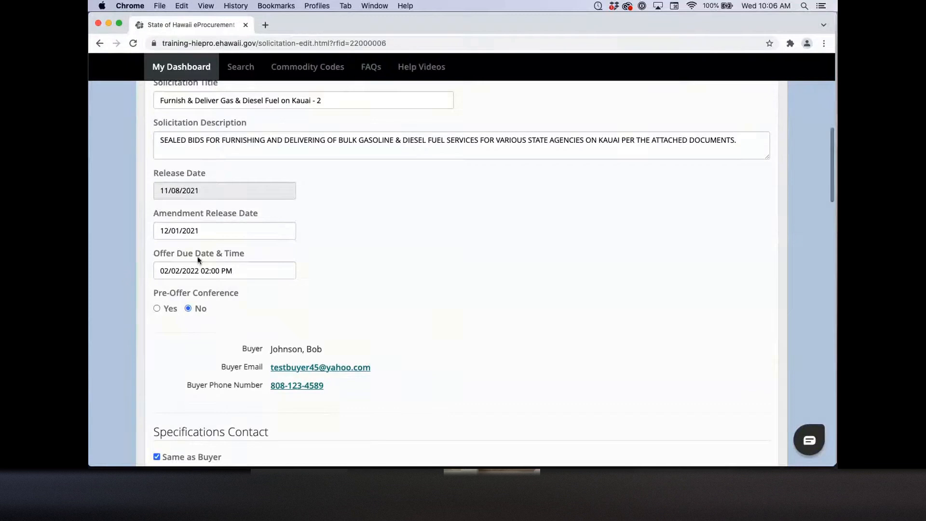
# Step: Change the Offer Due Date to February 9, 2022, keeping the 02:00 PM time
pyautogui.click(189, 270)
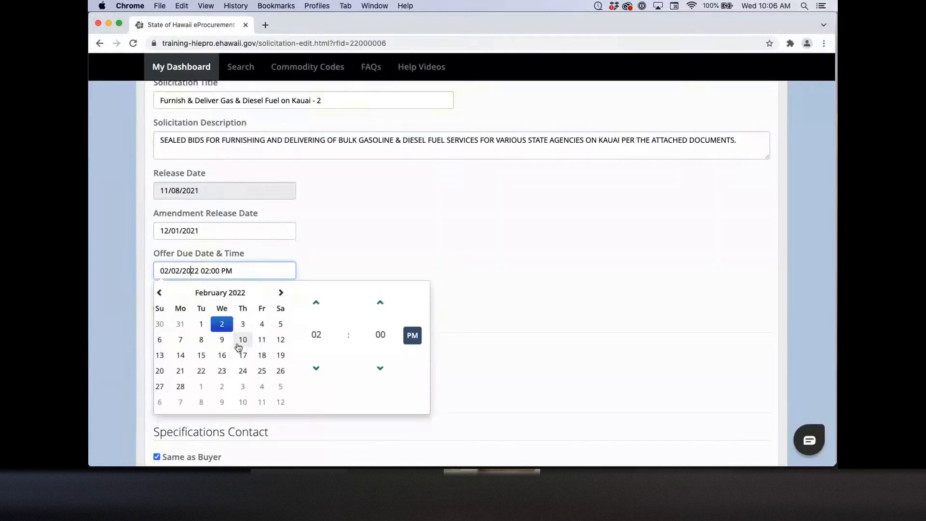
pyautogui.click(222, 339)
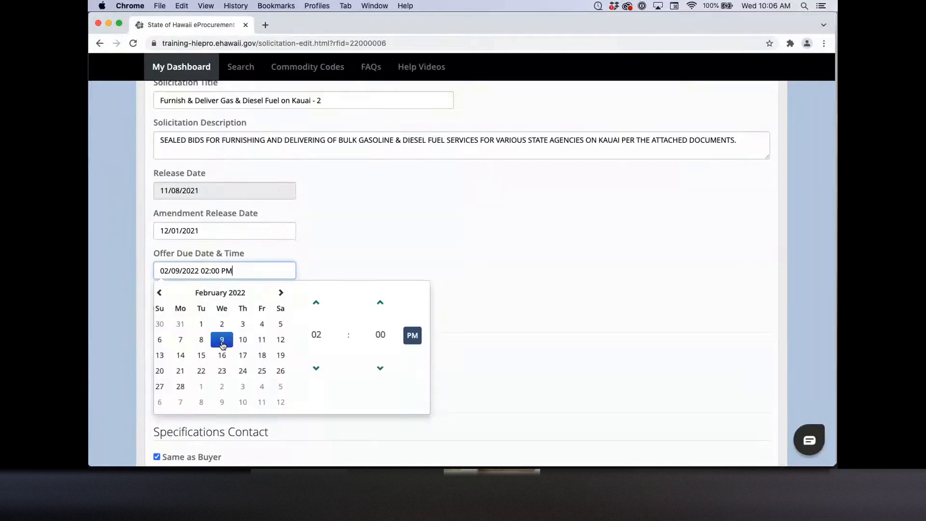
pyautogui.click(126, 273)
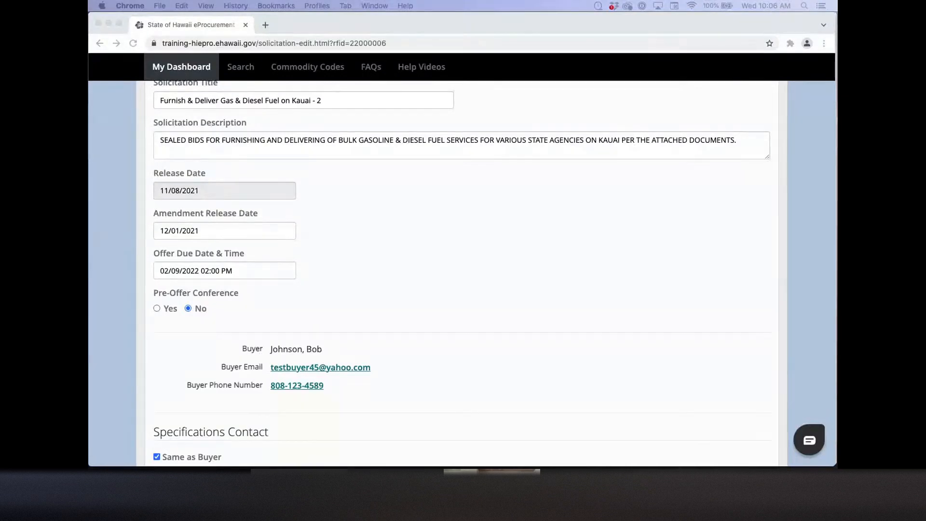
# Step: Upload test.pdf as an attachment titled 'Amendment1'
pyautogui.click(119, 227)
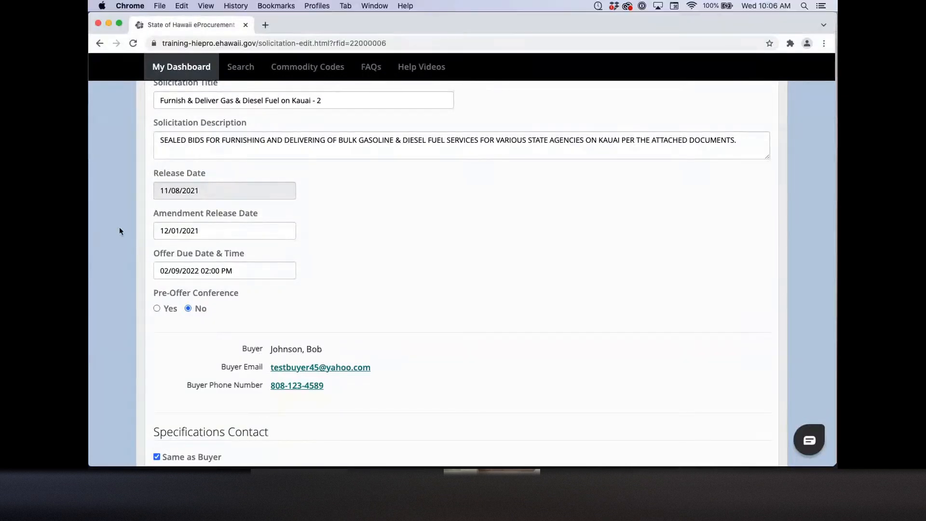
pyautogui.scroll(-15, 119, 230)
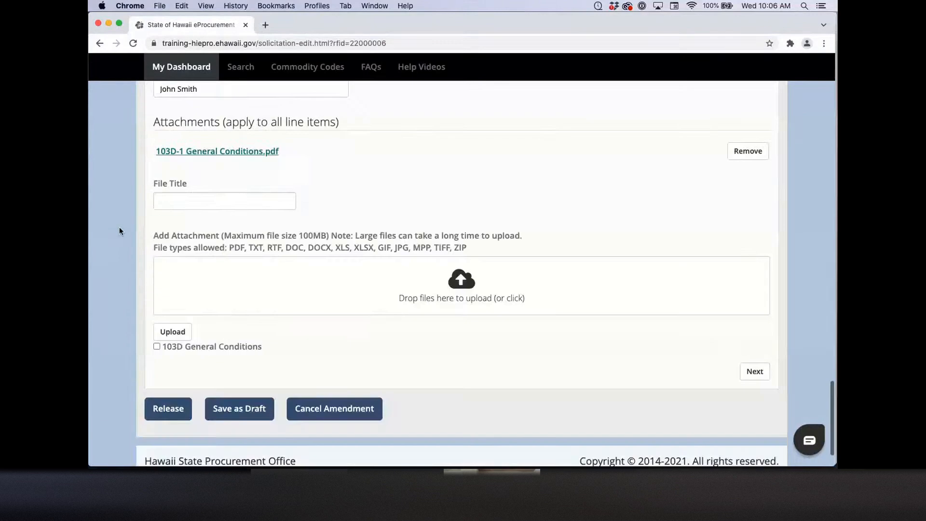
pyautogui.scroll(-1, 144, 212)
pyautogui.click(179, 188)
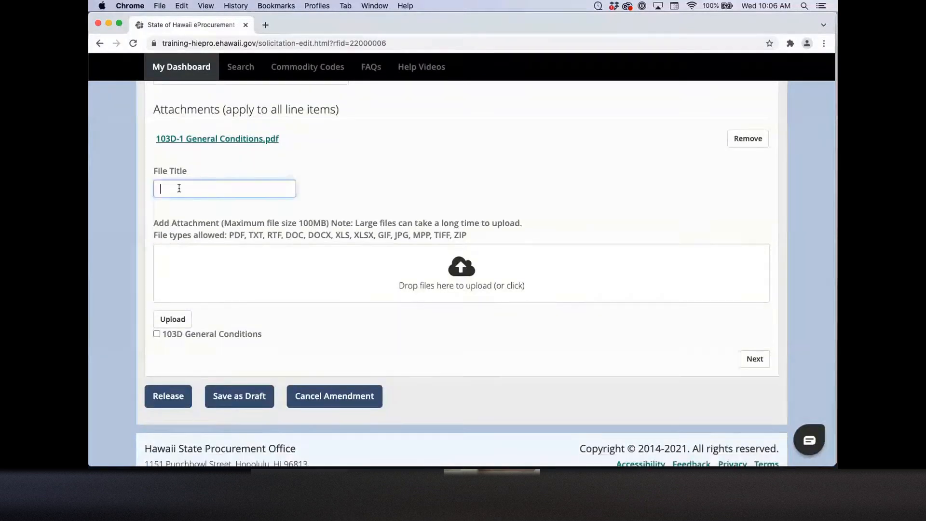
pyautogui.write('Amendment1')
pyautogui.click(459, 269)
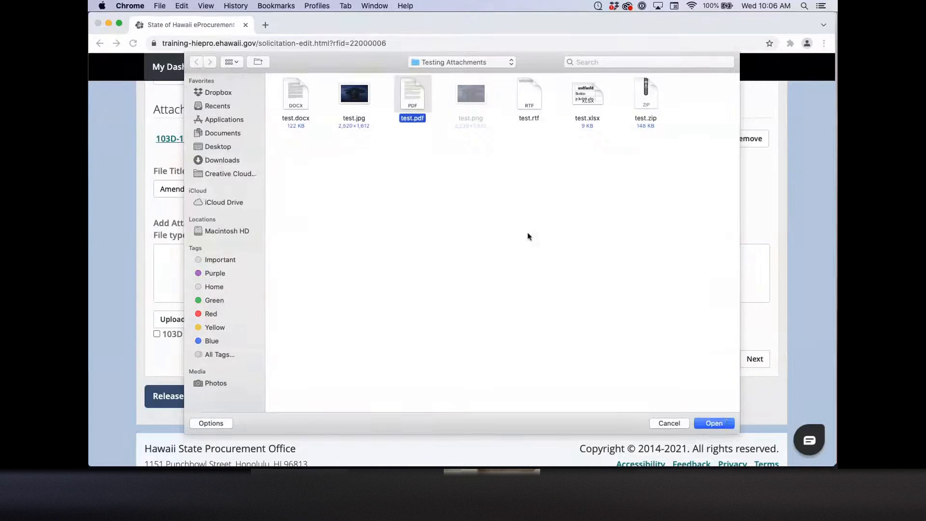
pyautogui.click(715, 423)
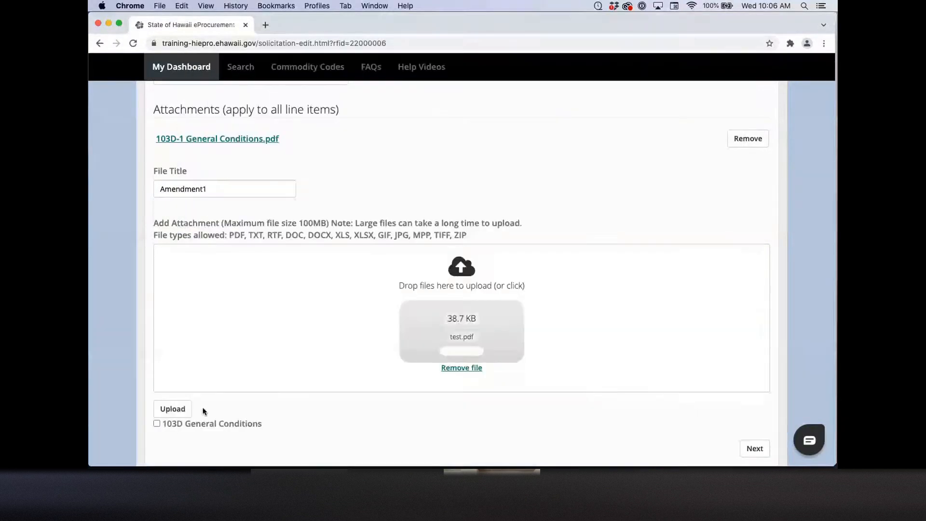
pyautogui.click(172, 409)
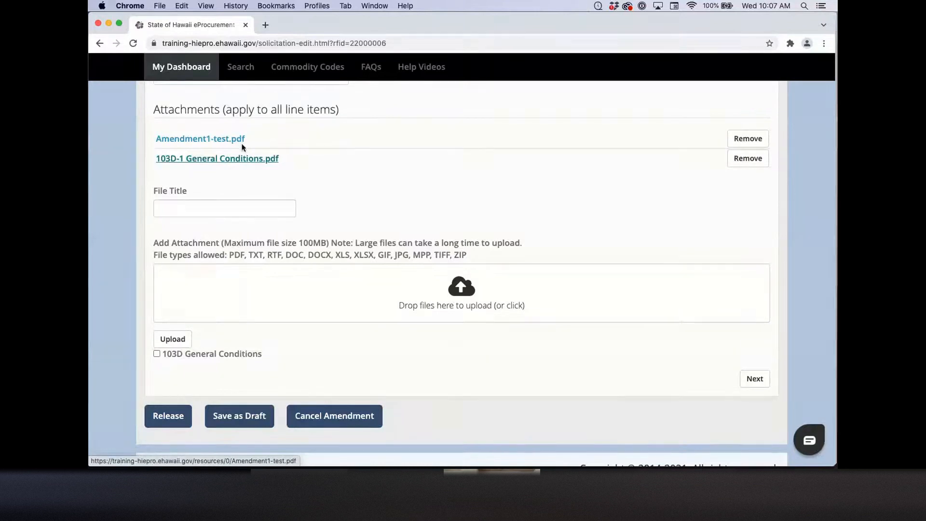
# Step: Release amended solicitation B22000006 and confirm the Release Solicitation prompt
pyautogui.scroll(-2, 268, 268)
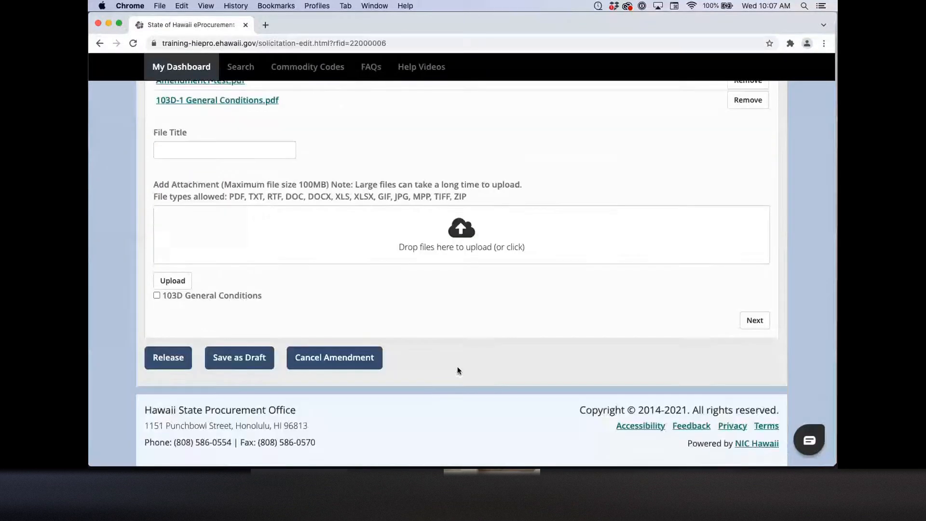
pyautogui.click(228, 365)
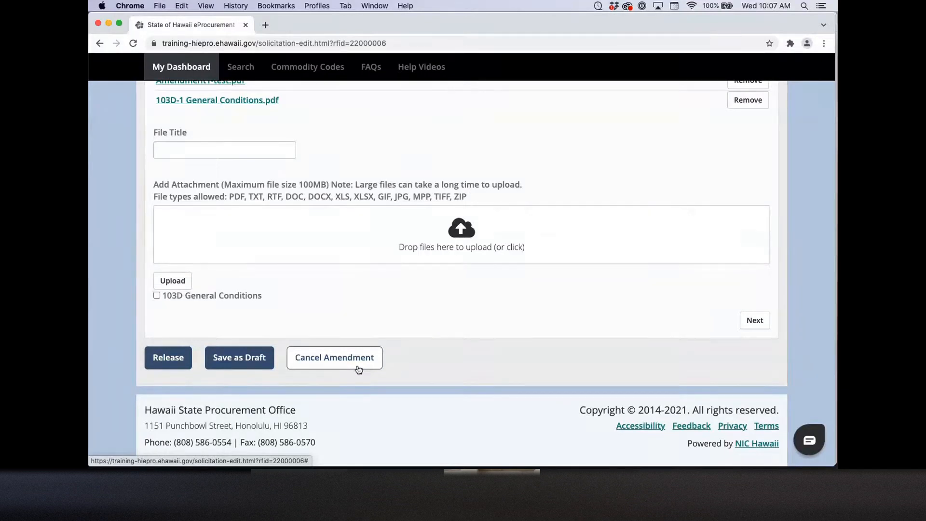
pyautogui.click(167, 358)
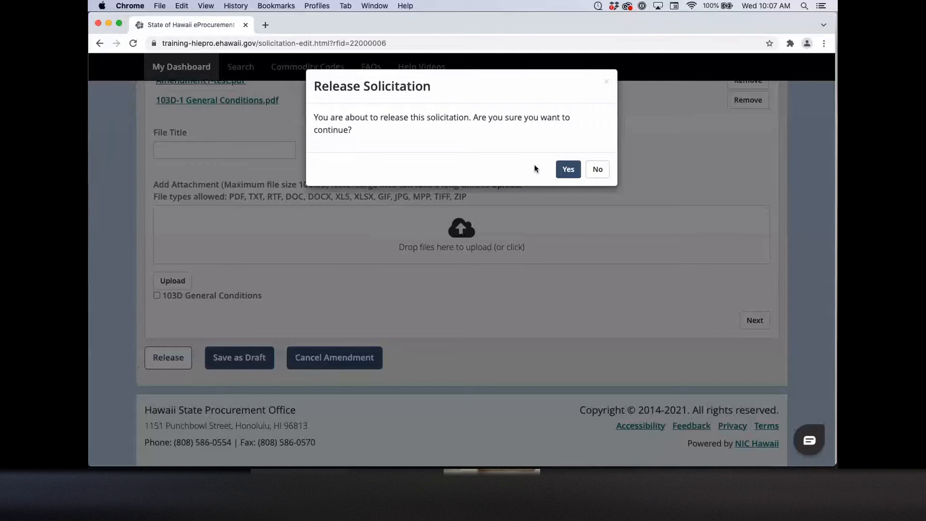
pyautogui.press('Return')
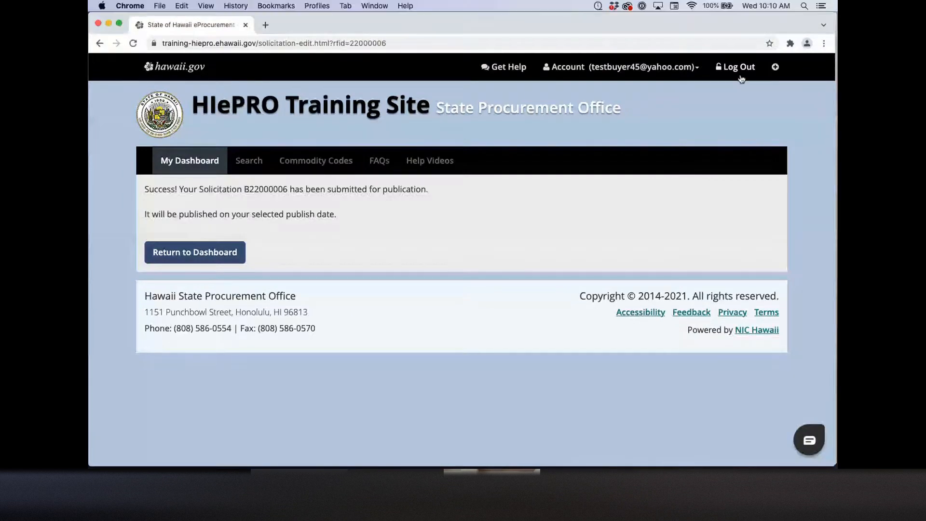
# Step: Log out of the buyer account
pyautogui.click(740, 71)
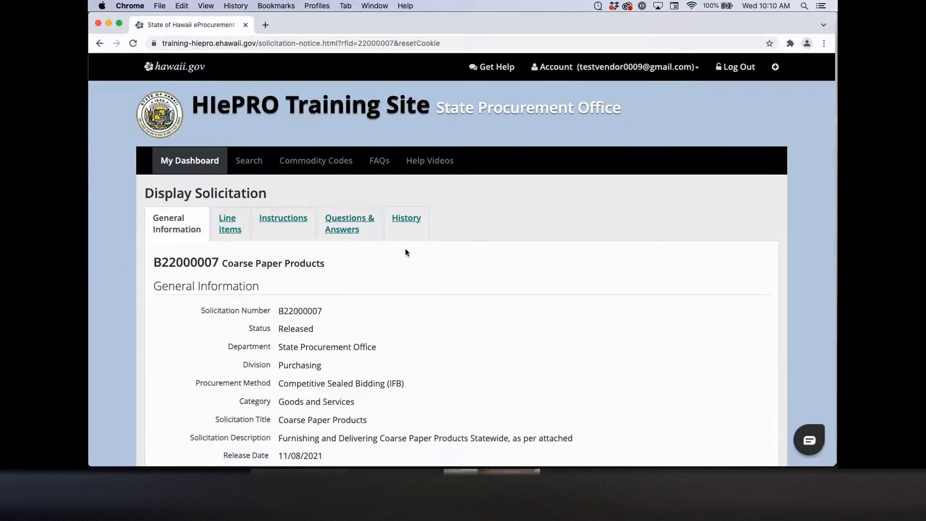
# Step: Review B22000007's Questions & Answers, highlighting the question due date and the posted question
pyautogui.click(355, 235)
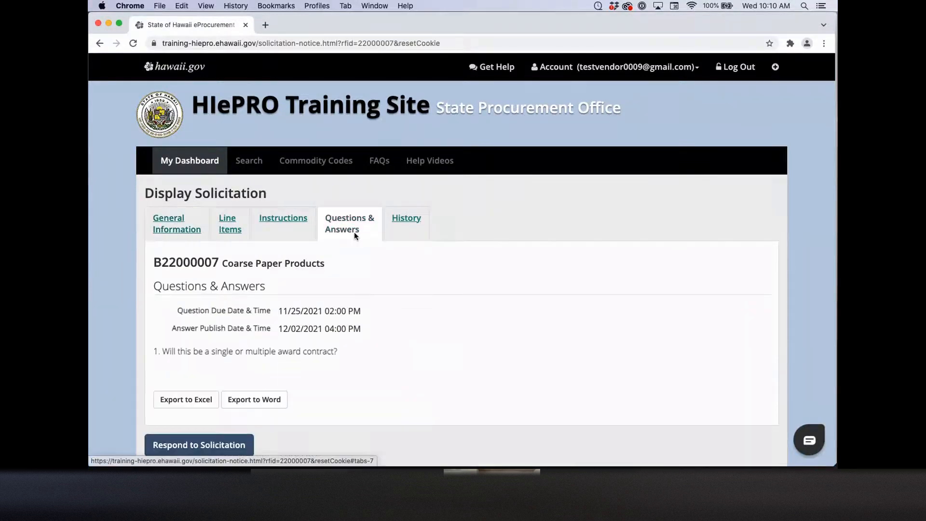
pyautogui.scroll(-2, 395, 305)
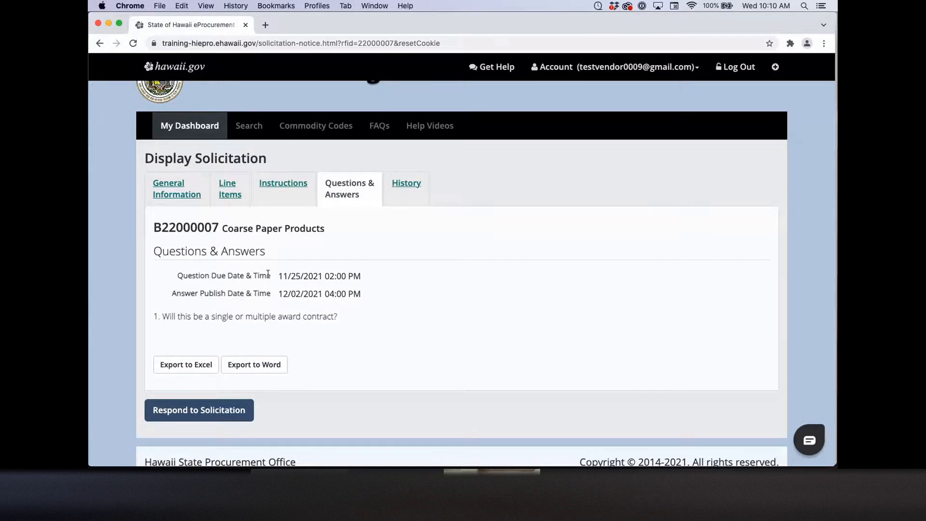
pyautogui.moveTo(278, 276); pyautogui.dragTo(361, 277)
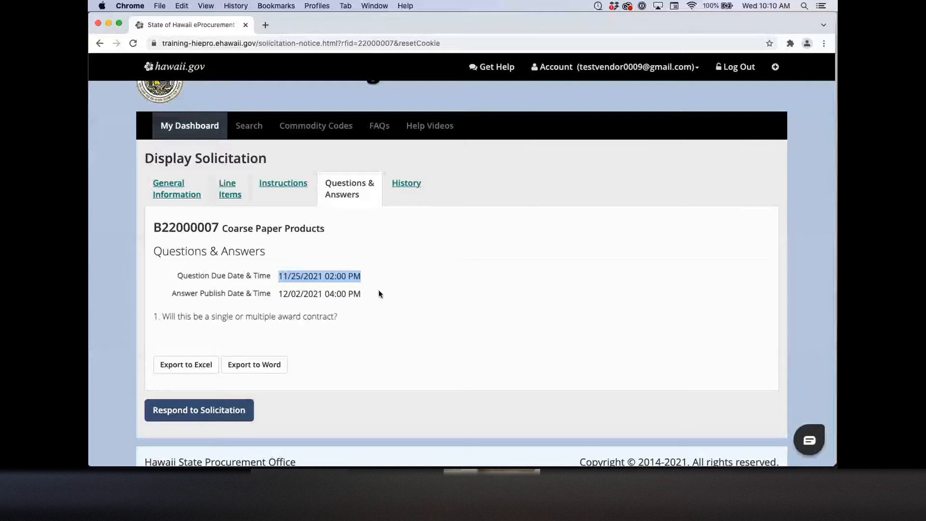
pyautogui.click(283, 330)
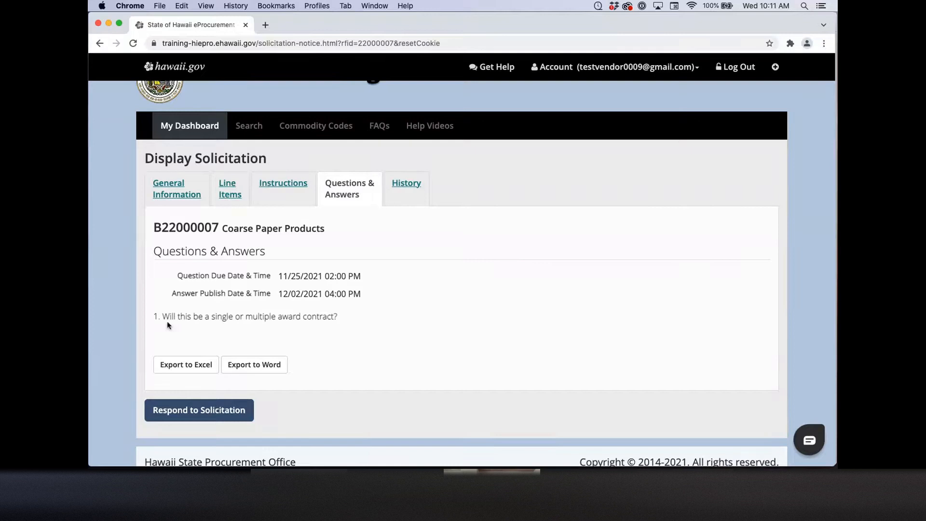
pyautogui.moveTo(164, 317); pyautogui.dragTo(338, 317)
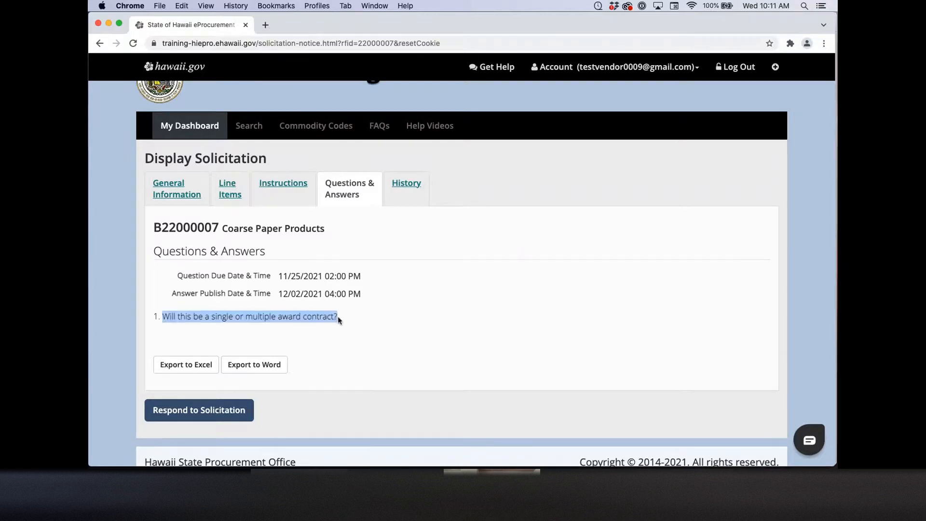
pyautogui.click(365, 325)
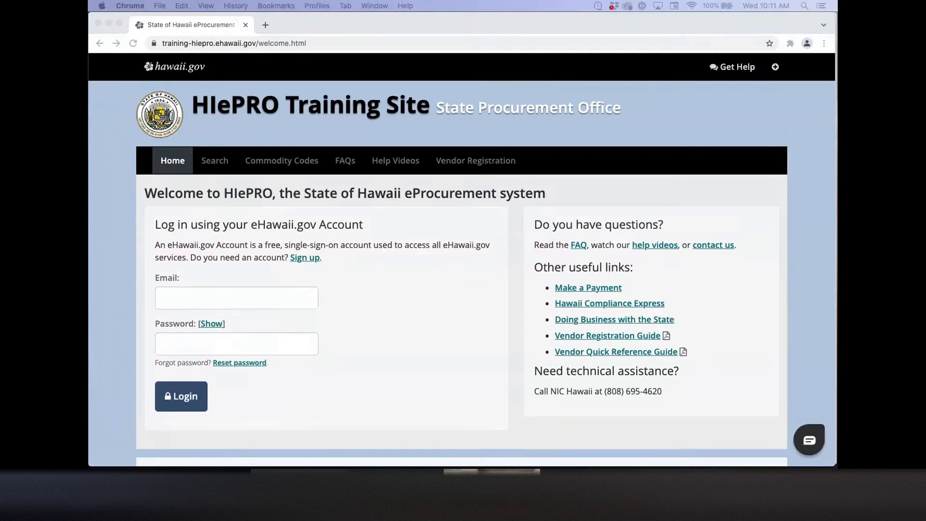
# Step: Sign in as the buyer with the saved credentials, dismiss the save-login prompt, and go to Search
pyautogui.click(236, 298)
pyautogui.press('super+v')
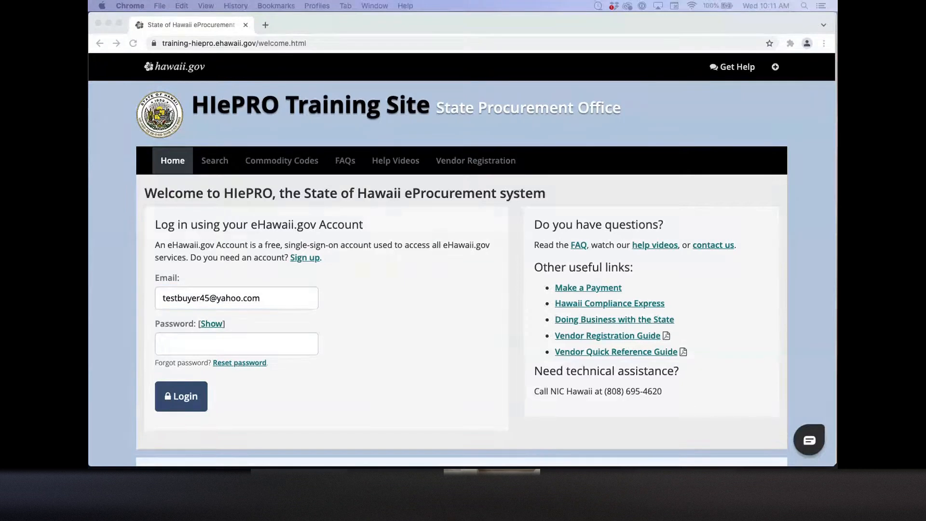
pyautogui.press('Return')
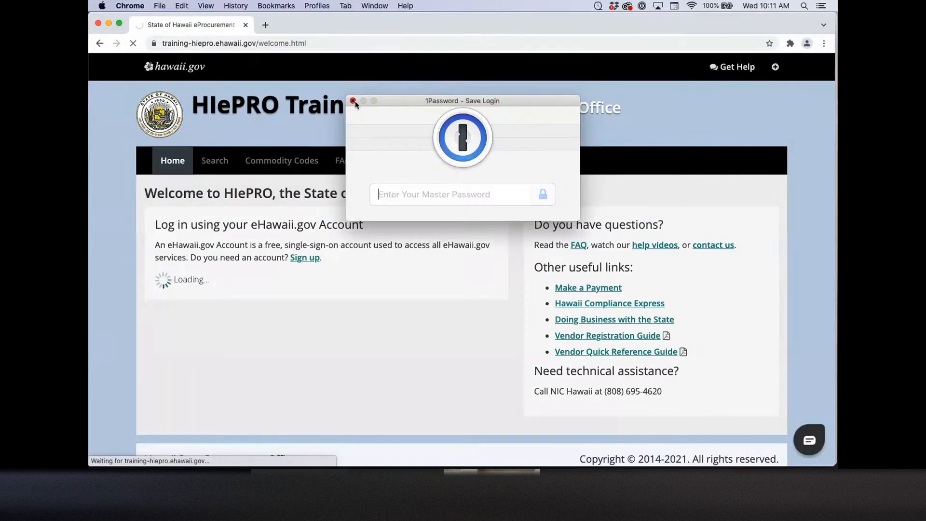
pyautogui.click(354, 101)
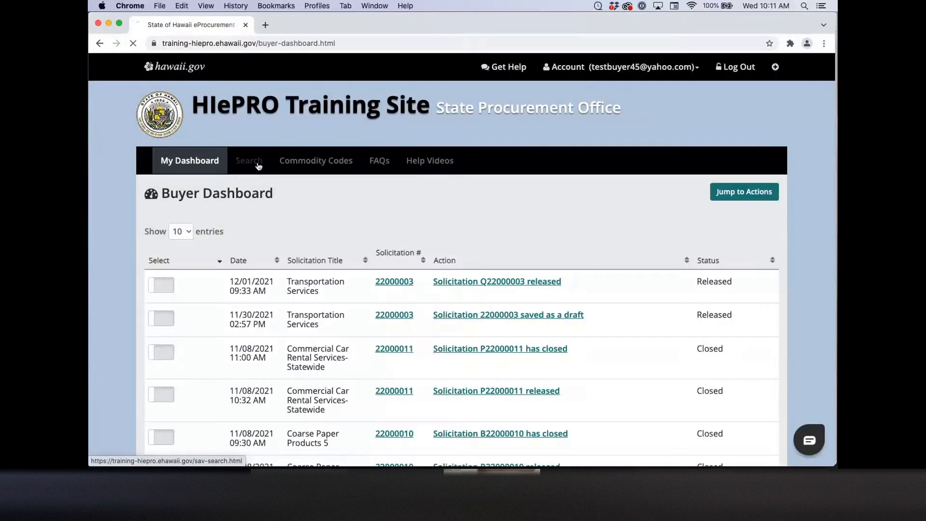
pyautogui.click(259, 166)
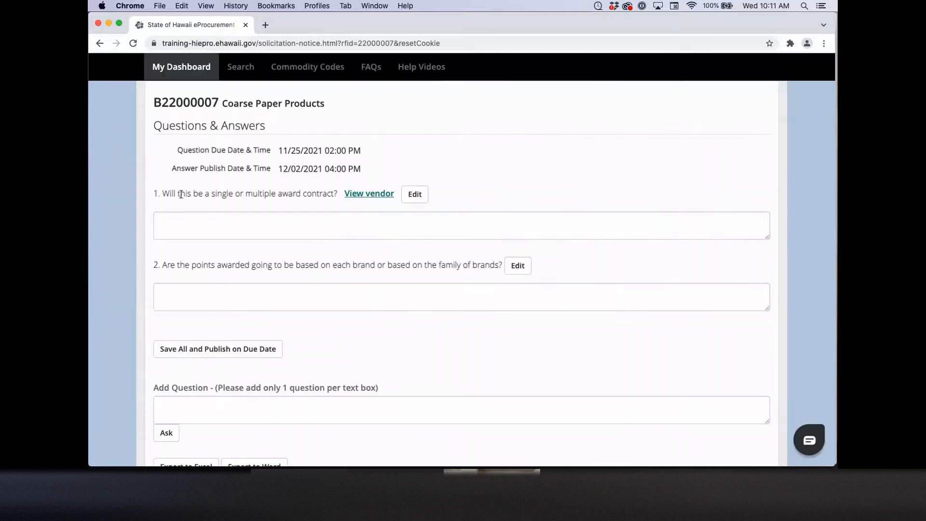
# Step: View the vendor who asked question 1 on B22000007
pyautogui.click(375, 195)
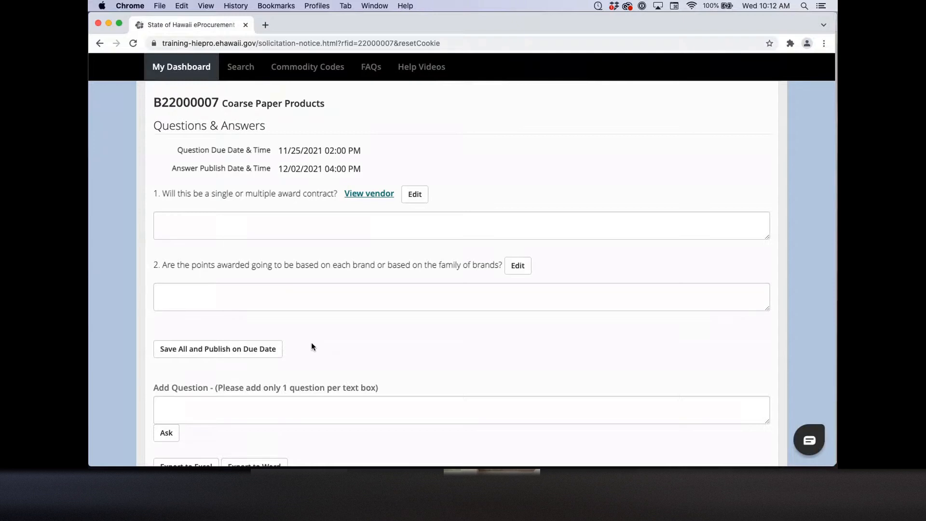
# Step: Submit the question 'Will work be done in phases?' and acknowledge the confirmation
pyautogui.scroll(-3, 311, 346)
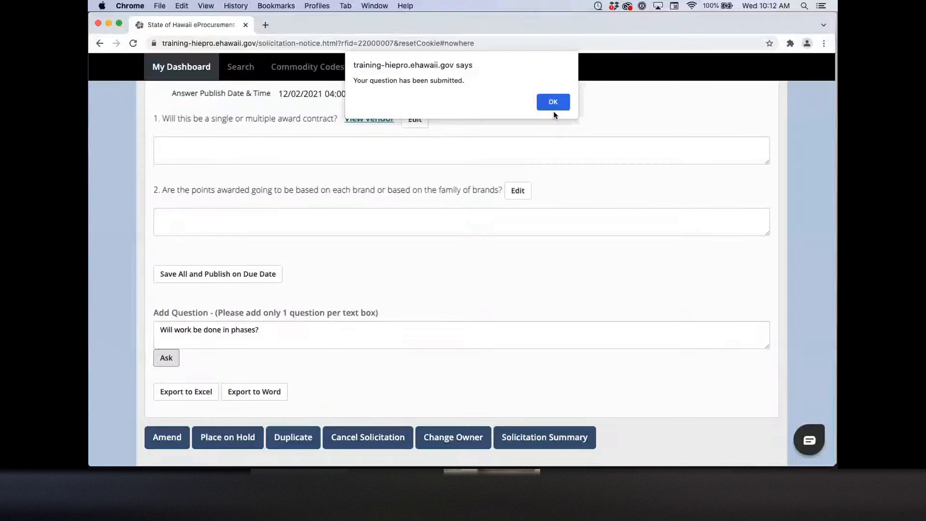
pyautogui.click(553, 103)
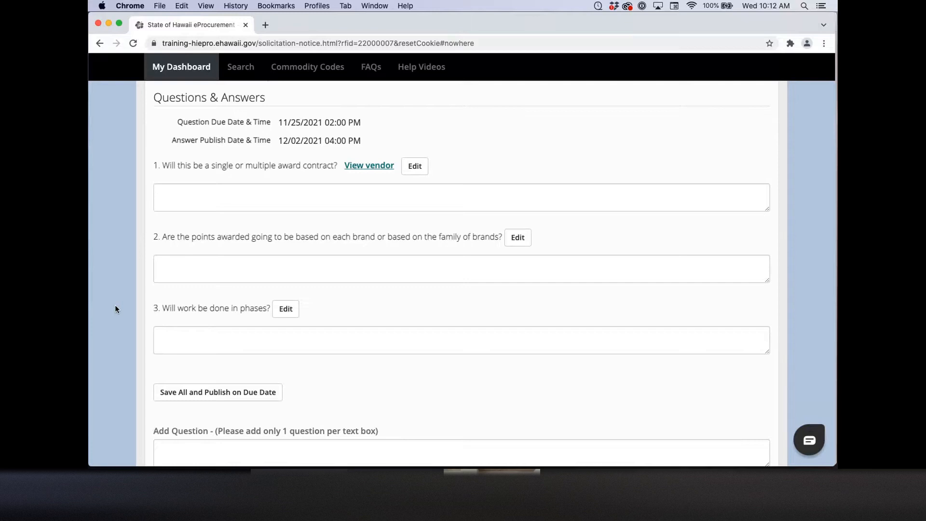
# Step: Enter 'test' as the answer to questions 1–3, then Save All and Publish on Due Date
pyautogui.scroll(-2, 115, 306)
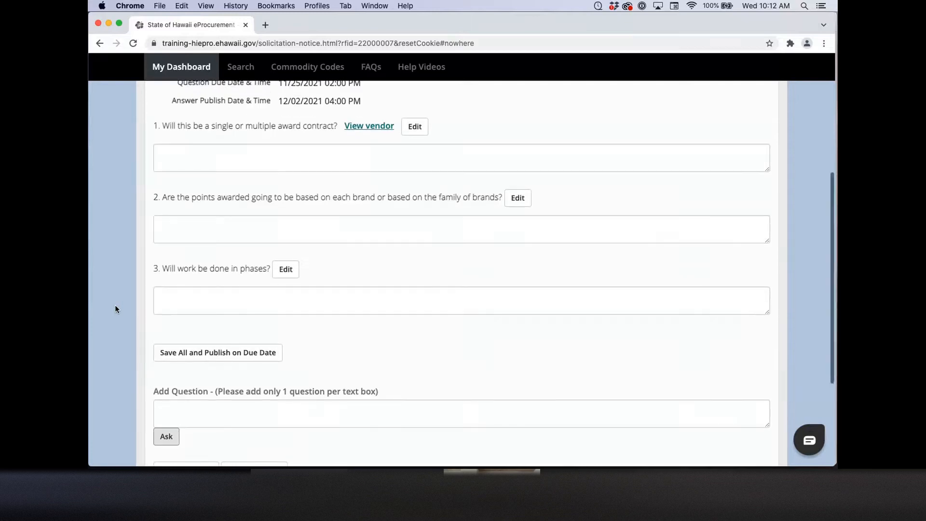
pyautogui.click(189, 150)
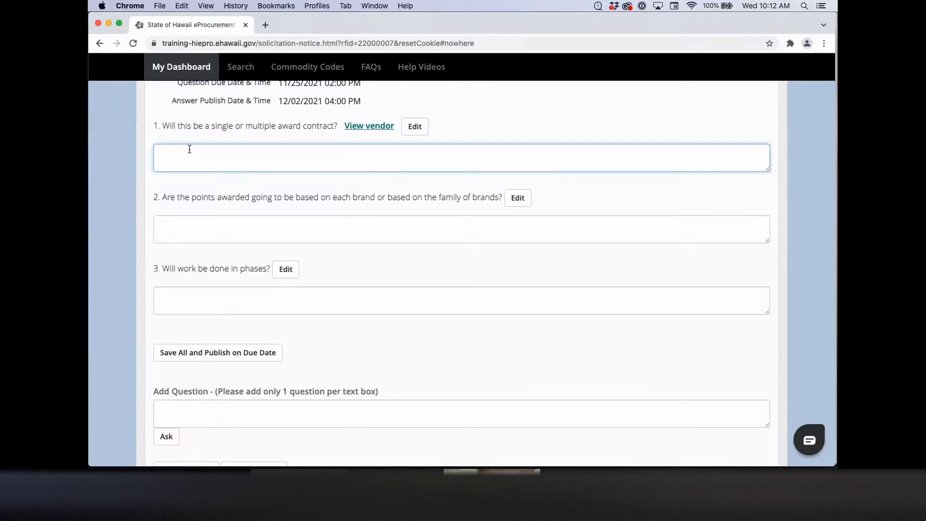
pyautogui.write('test')
pyautogui.click(213, 230)
pyautogui.write('test')
pyautogui.click(189, 295)
pyautogui.write('test')
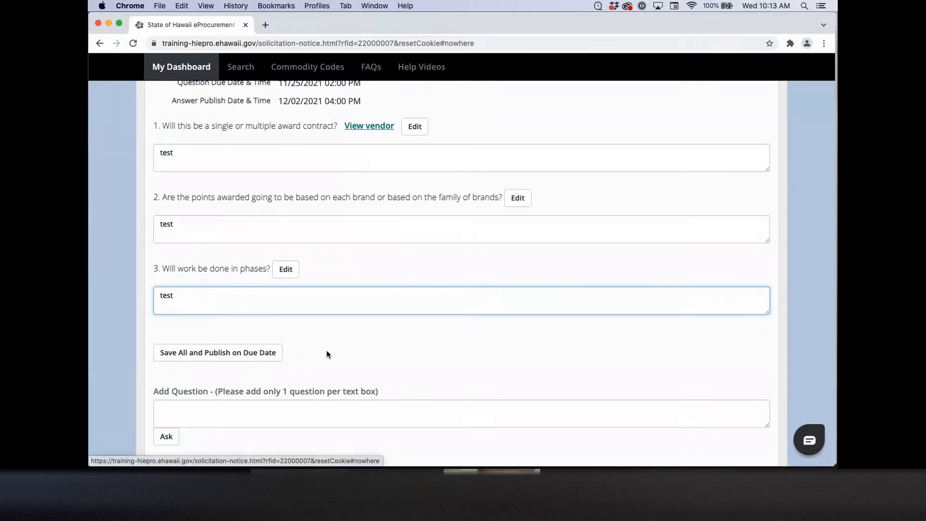
pyautogui.scroll(1, 326, 354)
pyautogui.scroll(3, 327, 354)
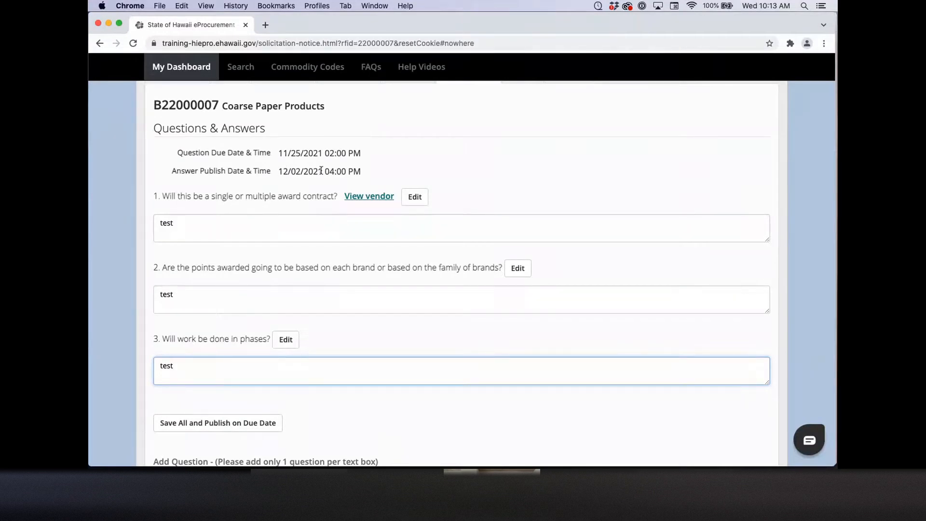
pyautogui.click(249, 423)
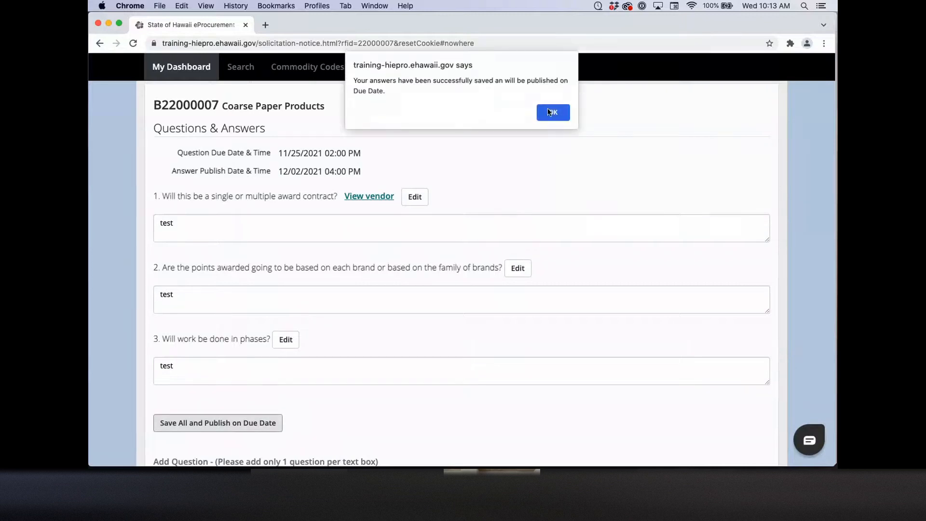
pyautogui.click(549, 113)
pyautogui.scroll(-3, 119, 233)
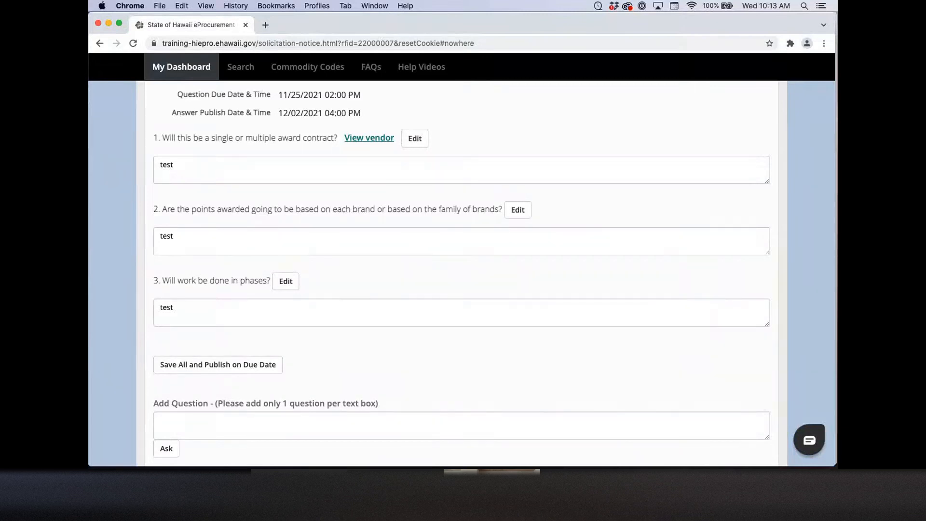
pyautogui.scroll(3, 159, 337)
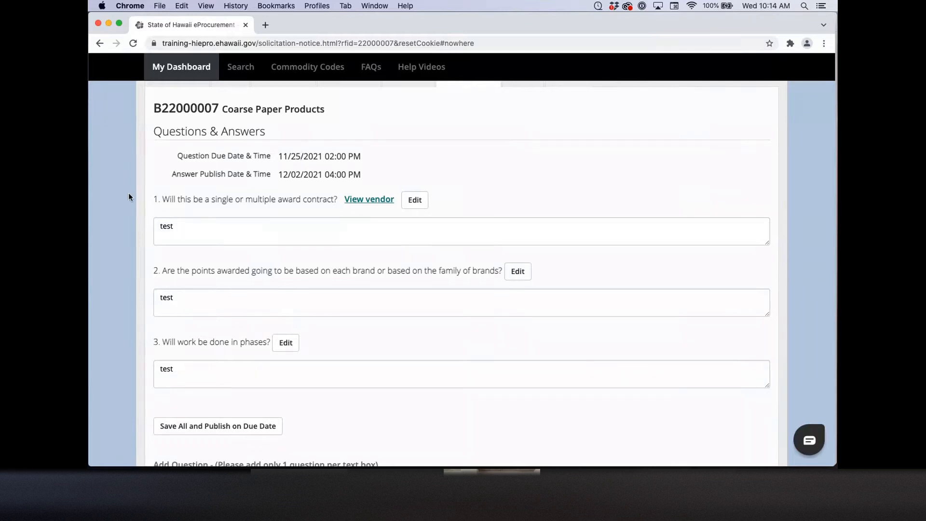
pyautogui.scroll(-5, 128, 197)
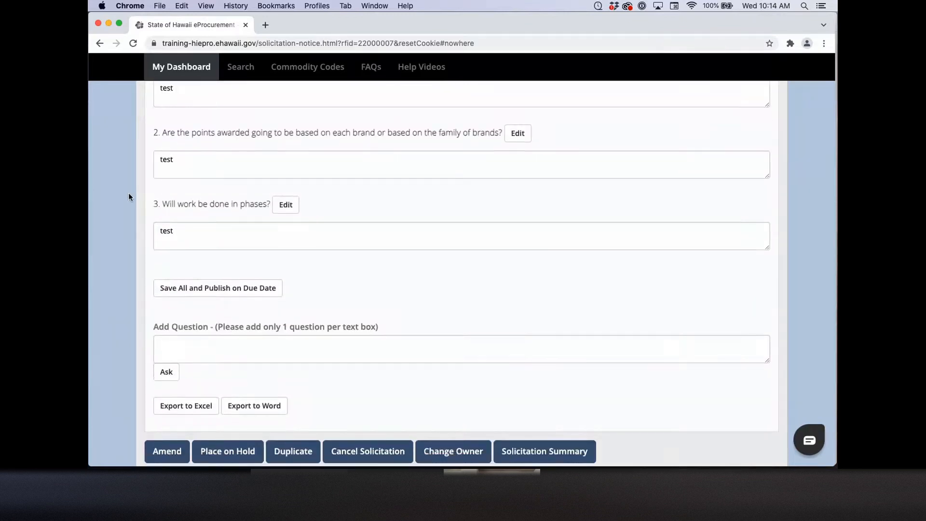
pyautogui.scroll(4, 128, 197)
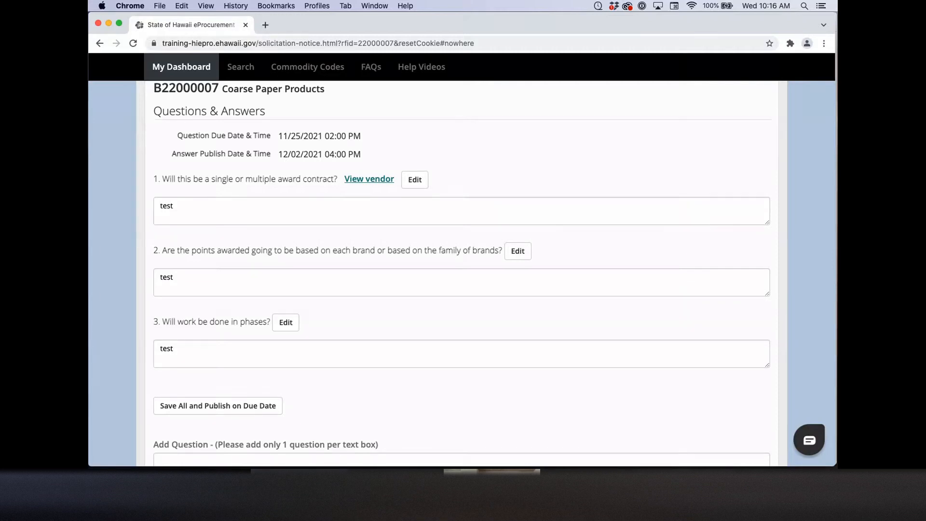
# Step: Search Solicitation # B22000008 and open its result, Coarse Paper Products 3
pyautogui.click(249, 166)
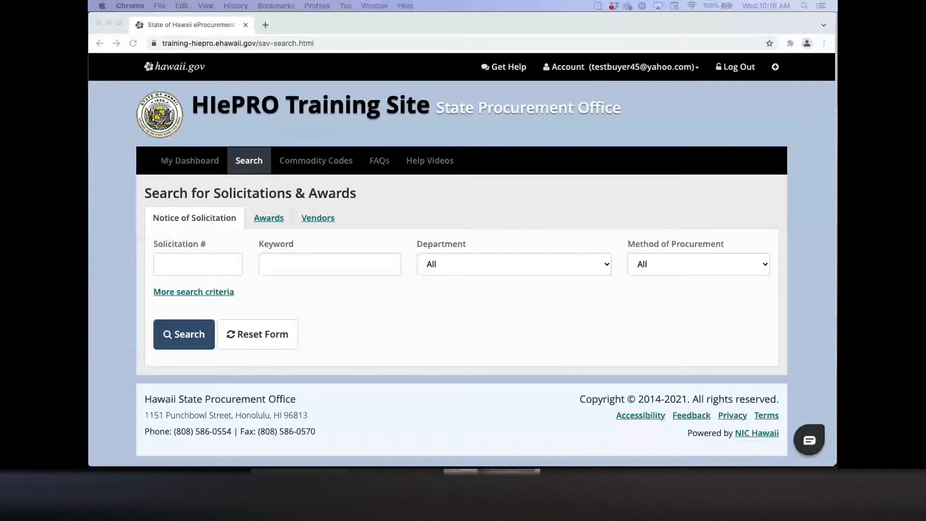
pyautogui.write('B22000008')
pyautogui.click(204, 332)
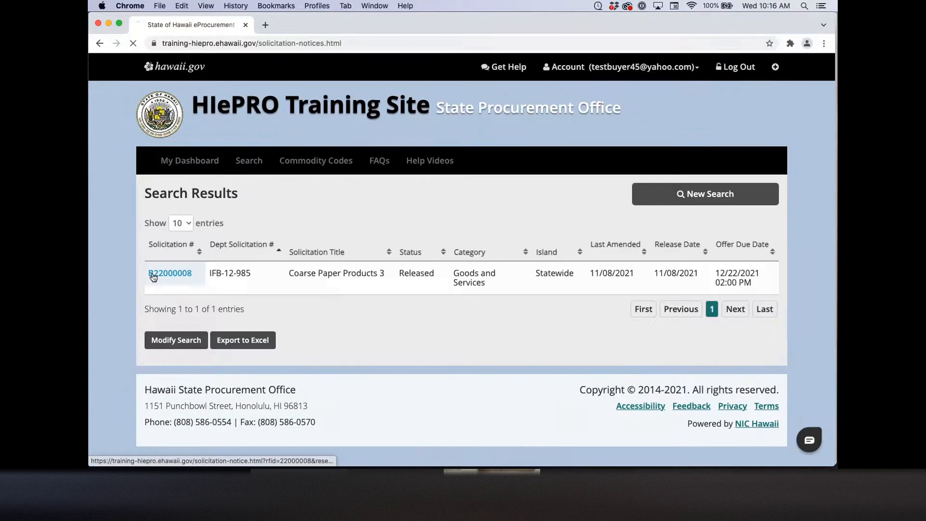
pyautogui.click(156, 271)
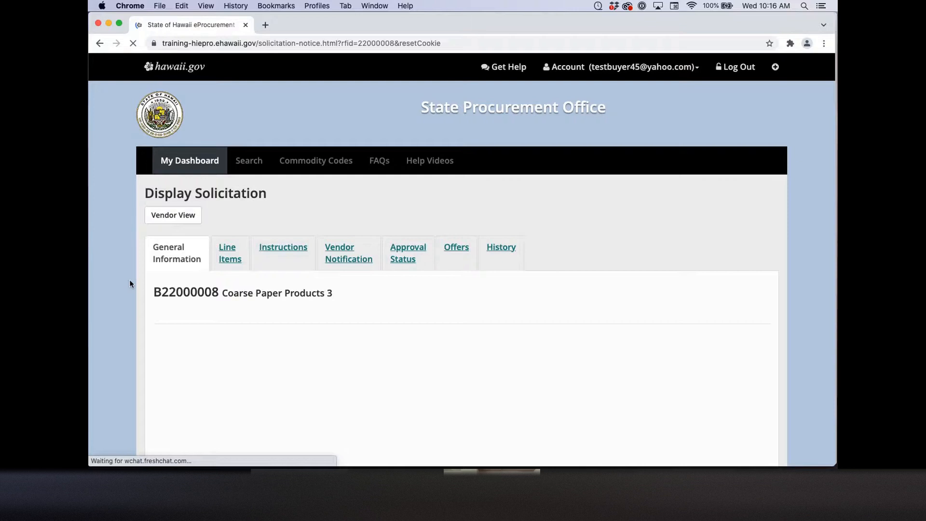
# Step: Place solicitation B22000008 on hold from the bottom of its Display Solicitation page
pyautogui.scroll(-15, 238, 364)
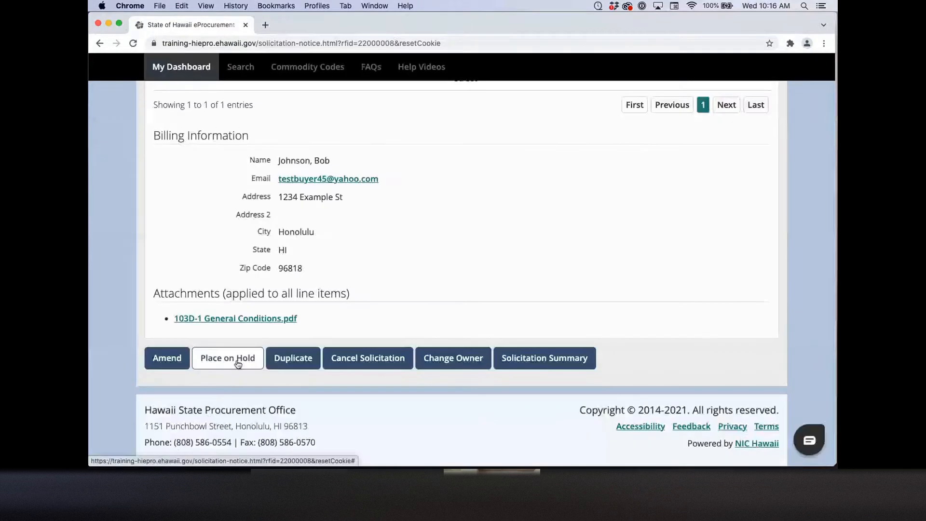
pyautogui.click(237, 364)
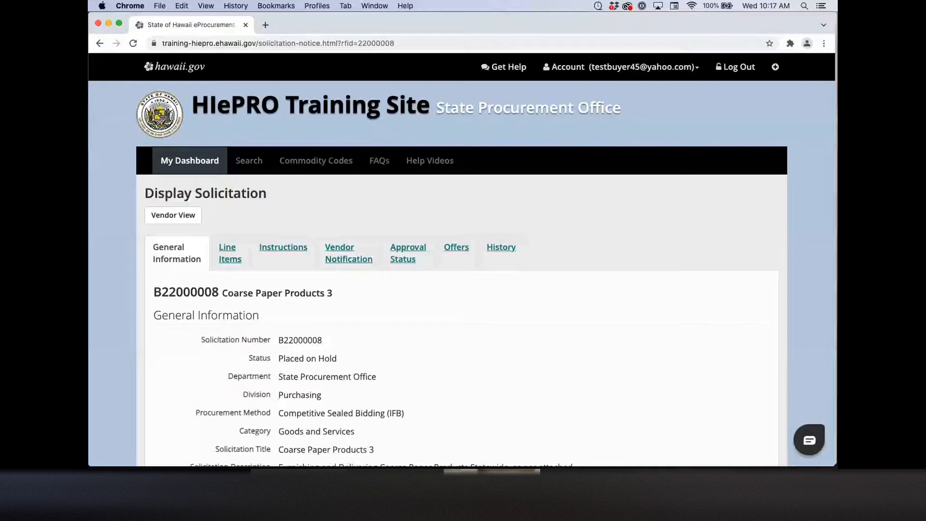
pyautogui.scroll(-20, 381, 378)
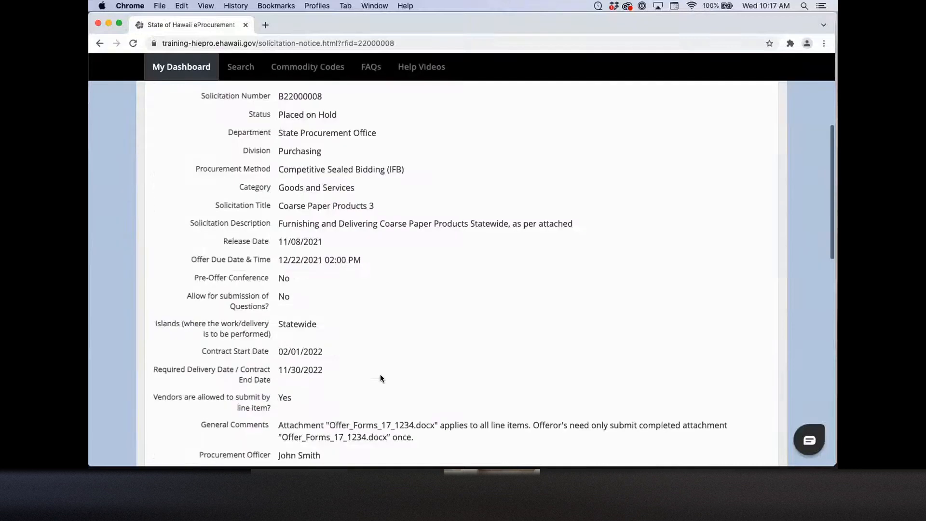
pyautogui.scroll(-2, 381, 378)
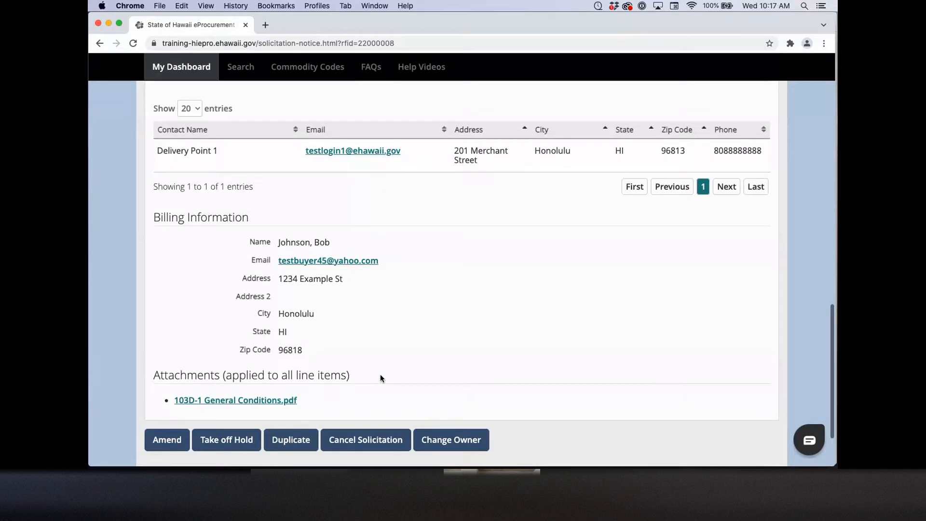
pyautogui.scroll(-3, 381, 377)
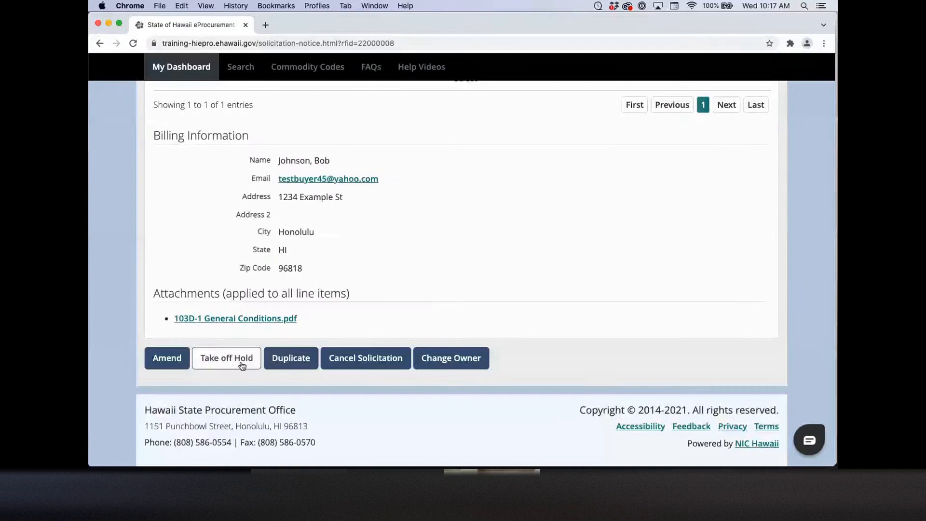
# Step: Begin taking B22000008 off hold, bringing up the prompt about amending it
pyautogui.click(242, 366)
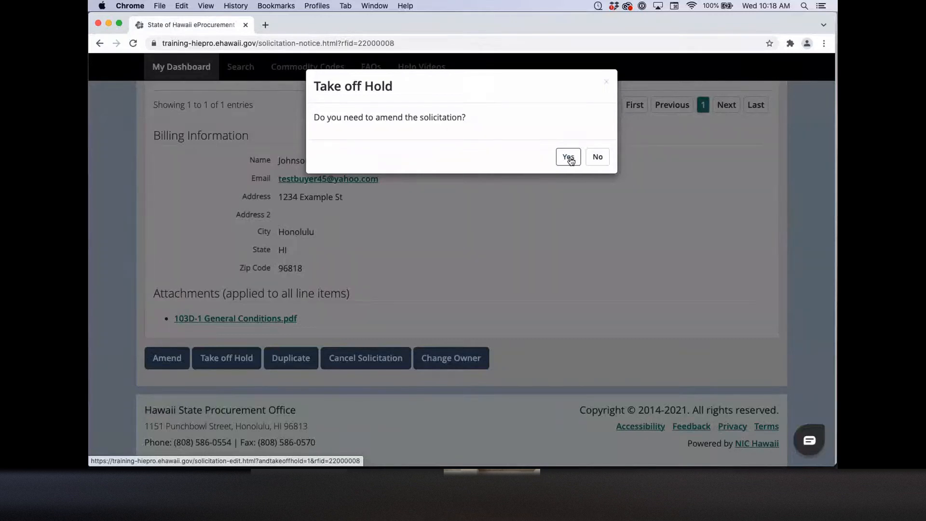
# Step: Take B22000008 off hold without amending it, so it reads Released again
pyautogui.click(594, 160)
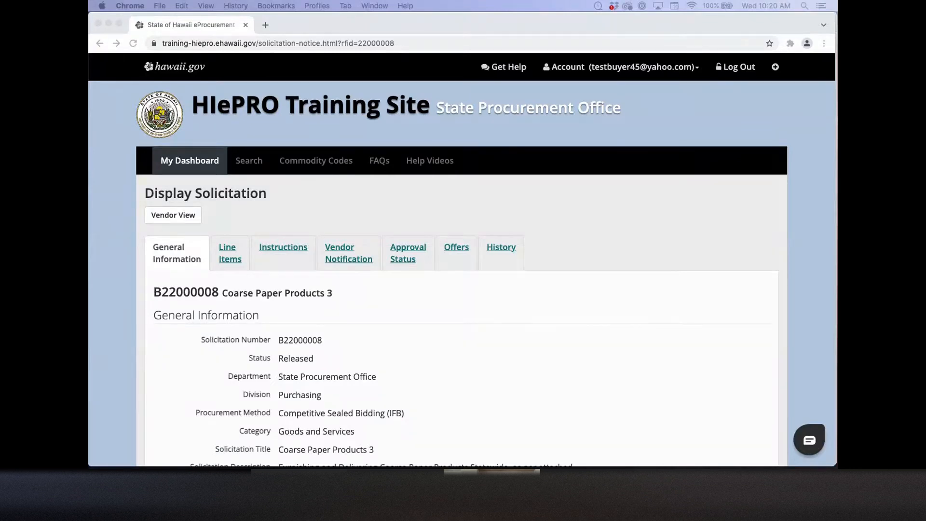
# Step: Search for solicitation B22000009 by number and open it from the results
pyautogui.click(274, 187)
pyautogui.click(249, 161)
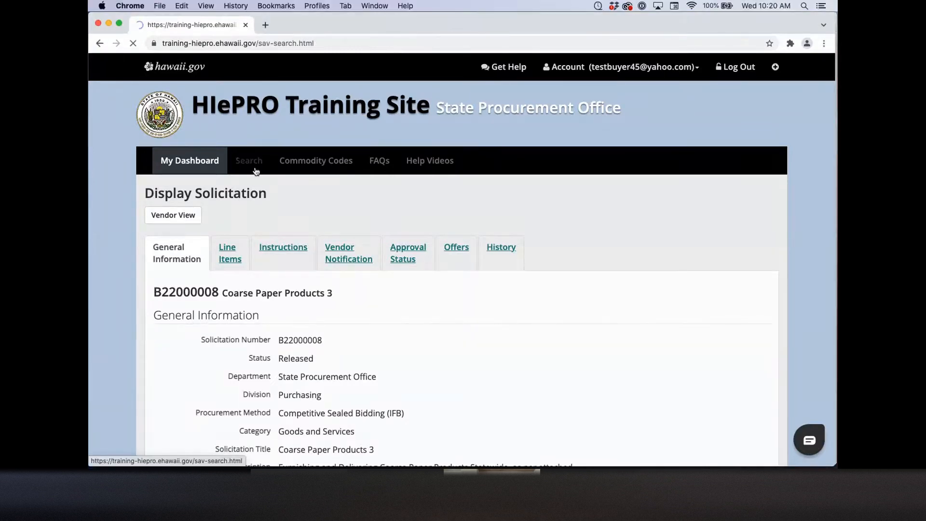
pyautogui.click(227, 259)
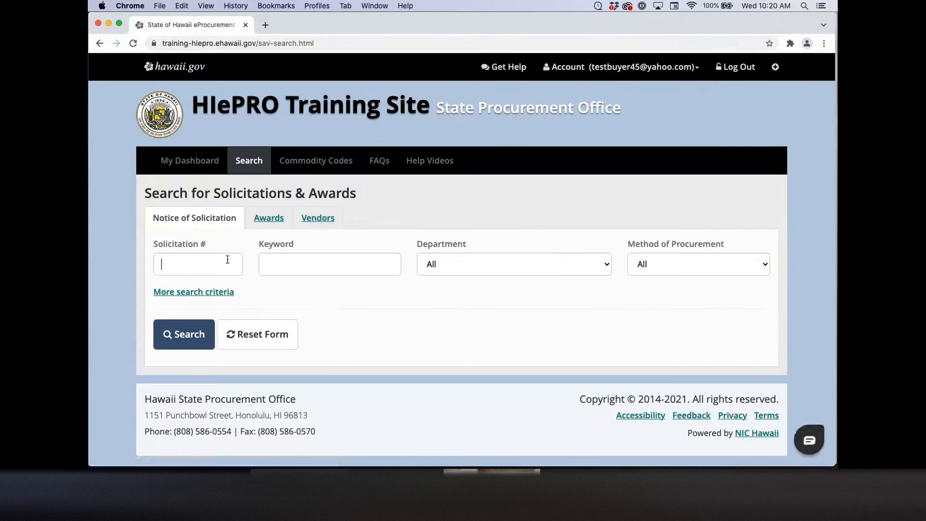
pyautogui.write('B22000009')
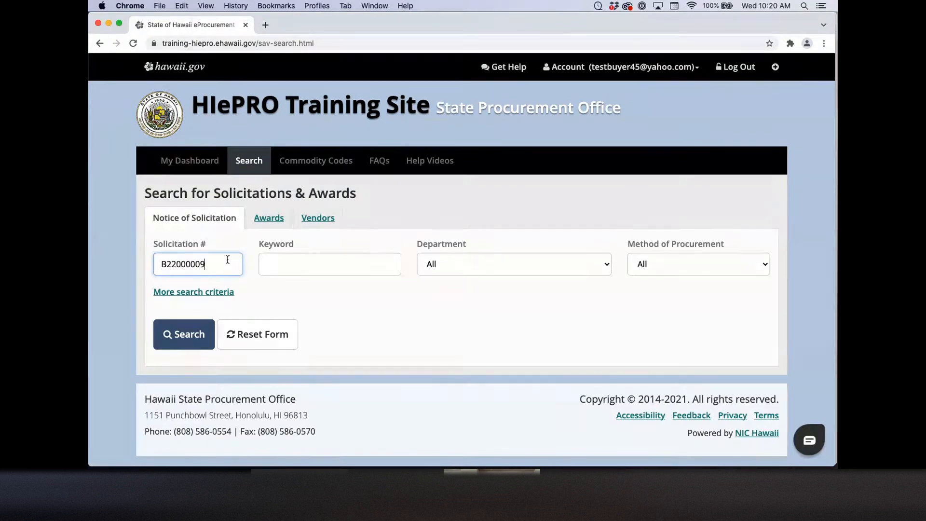
pyautogui.click(202, 331)
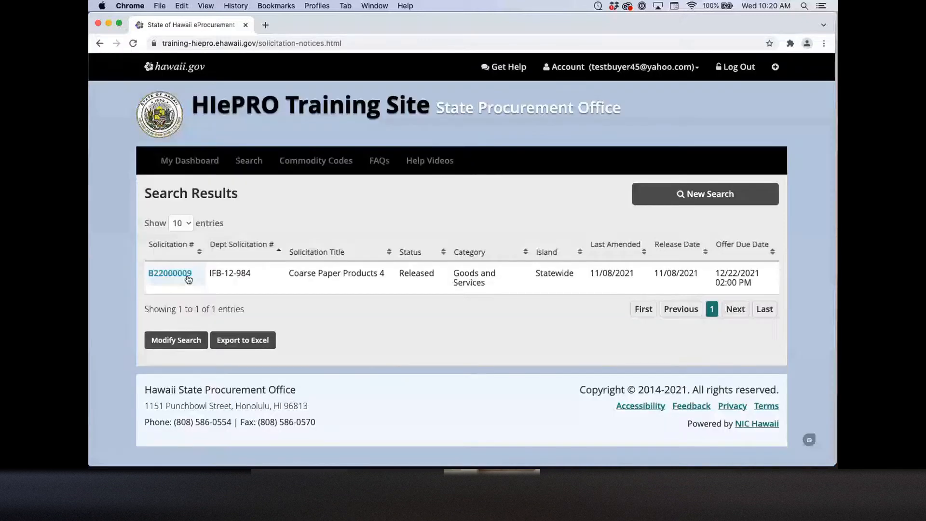
pyautogui.click(188, 279)
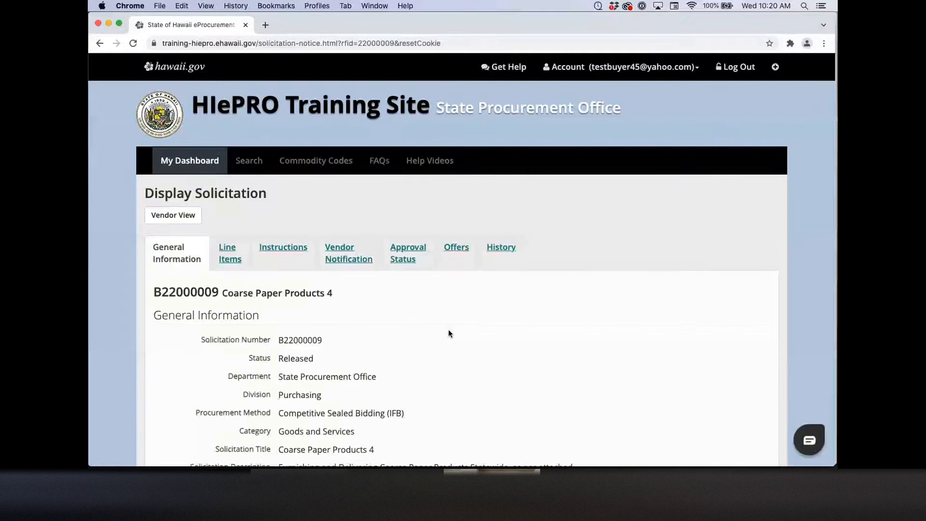
# Step: Start an amendment of B22000009, review its Line Items, then return to solicitation search
pyautogui.scroll(-20, 339, 308)
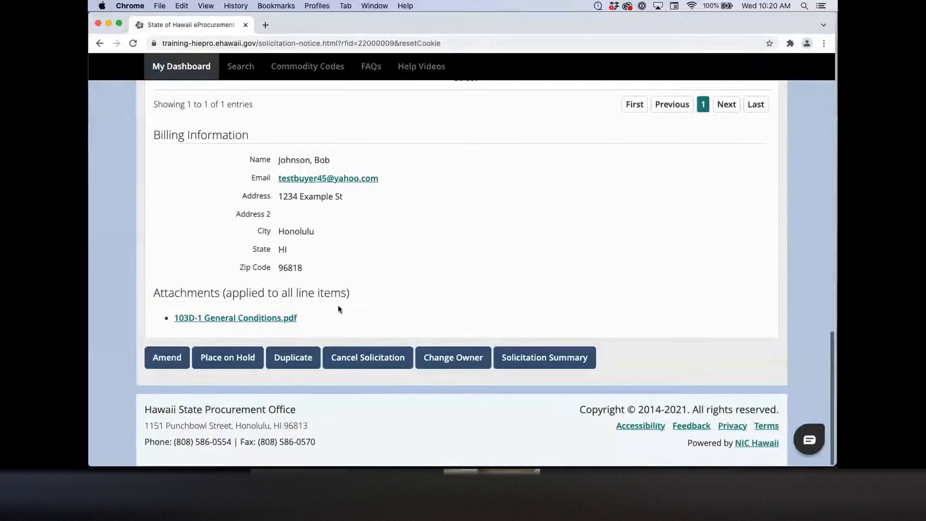
pyautogui.click(166, 356)
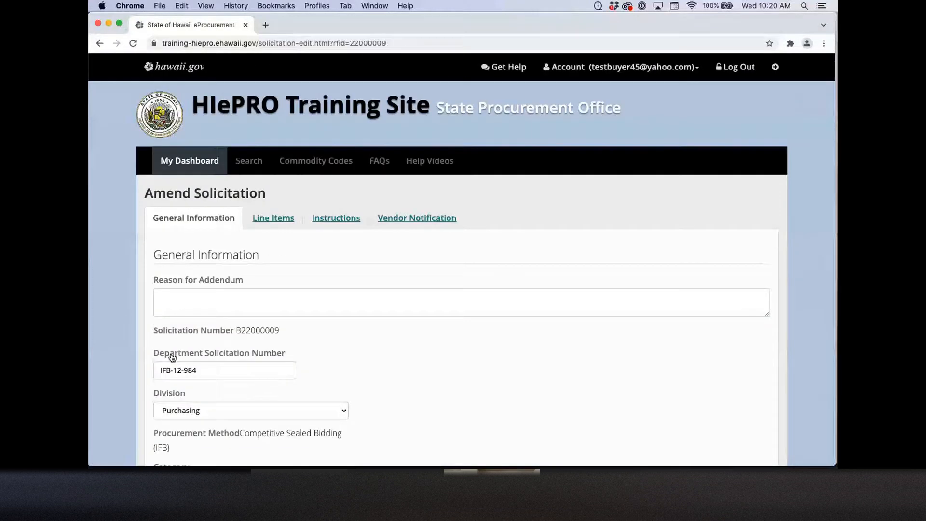
pyautogui.click(212, 301)
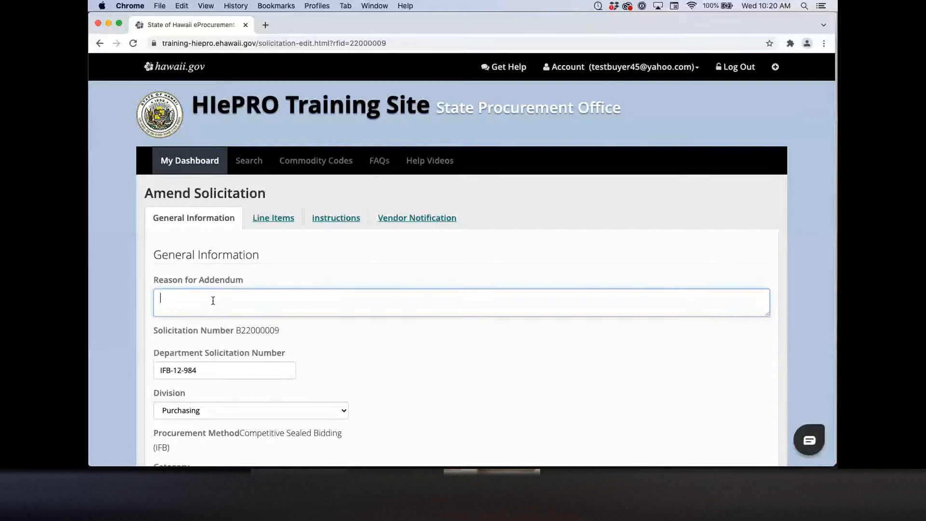
pyautogui.click(270, 218)
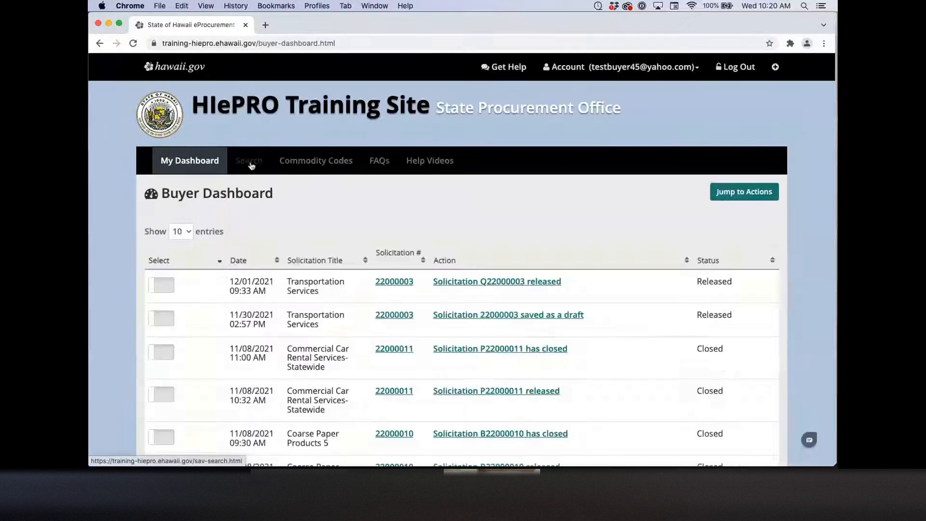
pyautogui.click(249, 161)
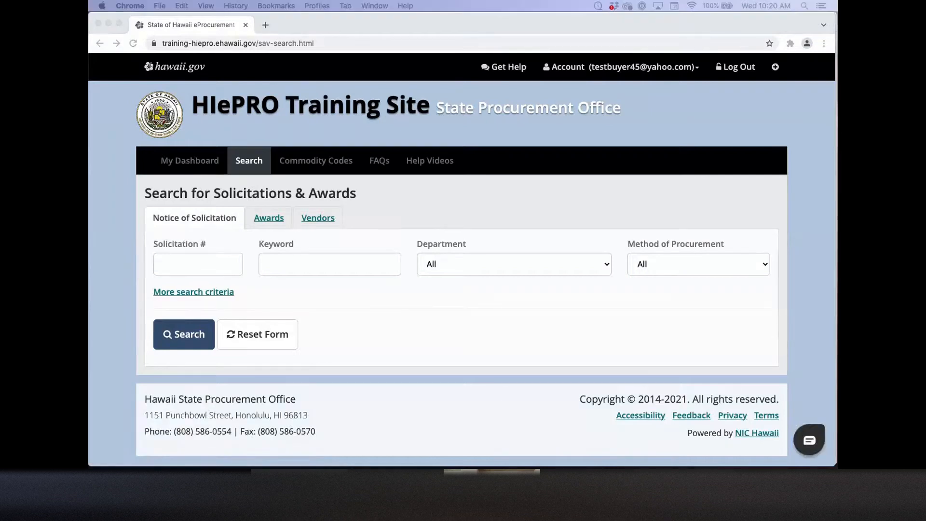
# Step: Search solicitations and open closed RFP P22000011, Commercial Car Rental Services- Statewide
pyautogui.click(210, 331)
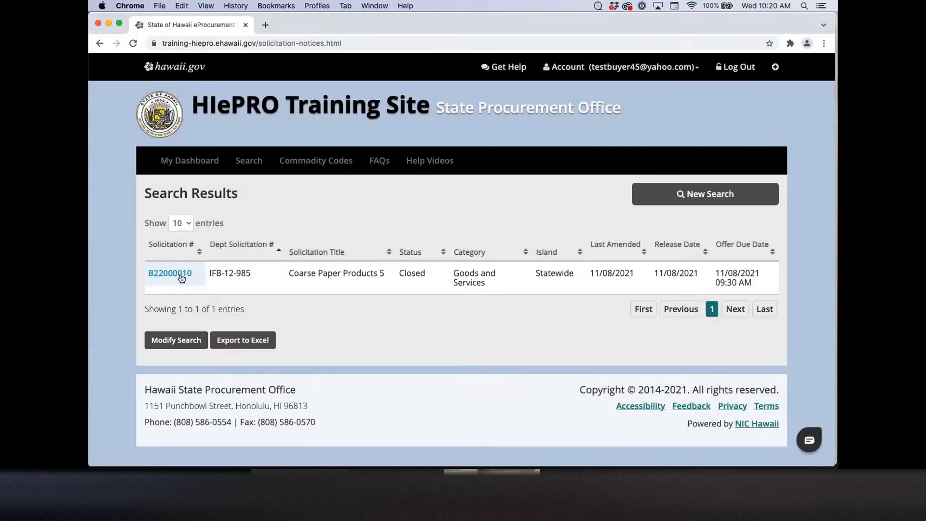
pyautogui.click(182, 277)
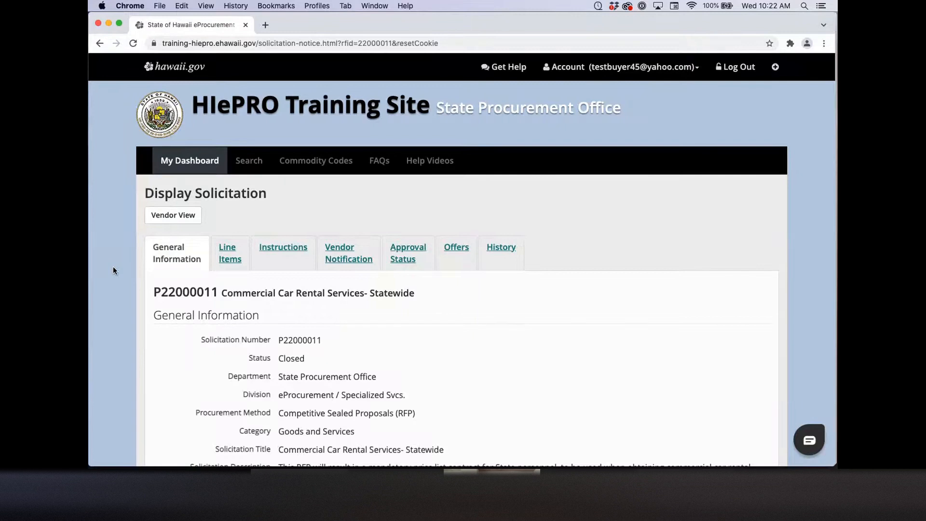
# Step: Start a BAFO round for P22000011 and tick Select for BAFO for Vendor006
pyautogui.scroll(-20, 113, 270)
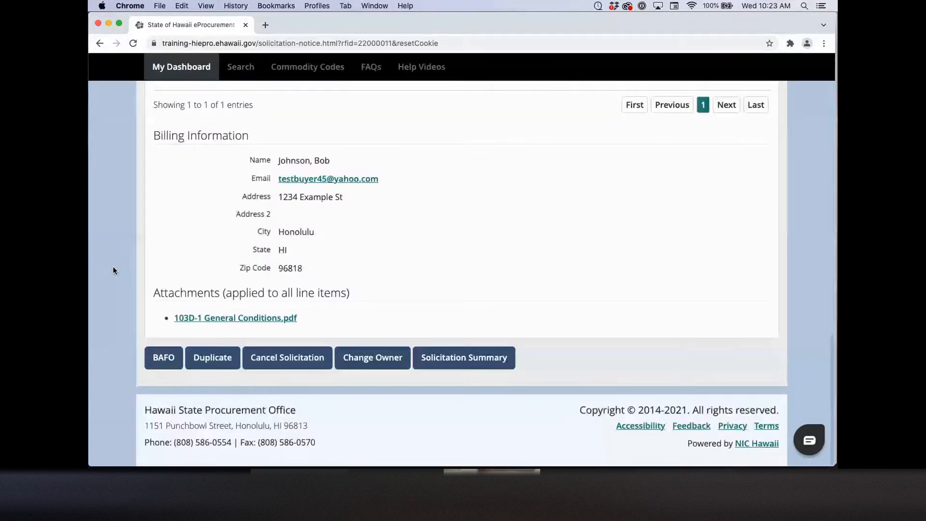
pyautogui.click(165, 364)
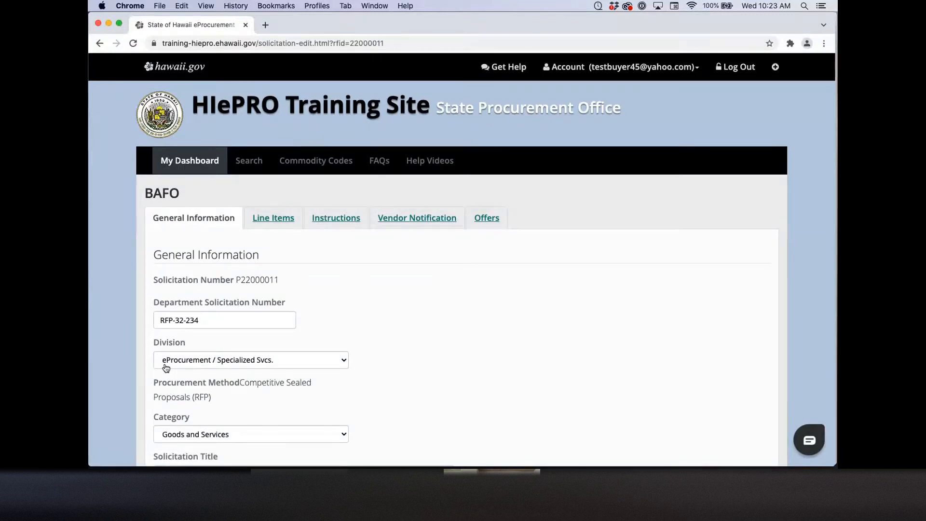
pyautogui.click(485, 223)
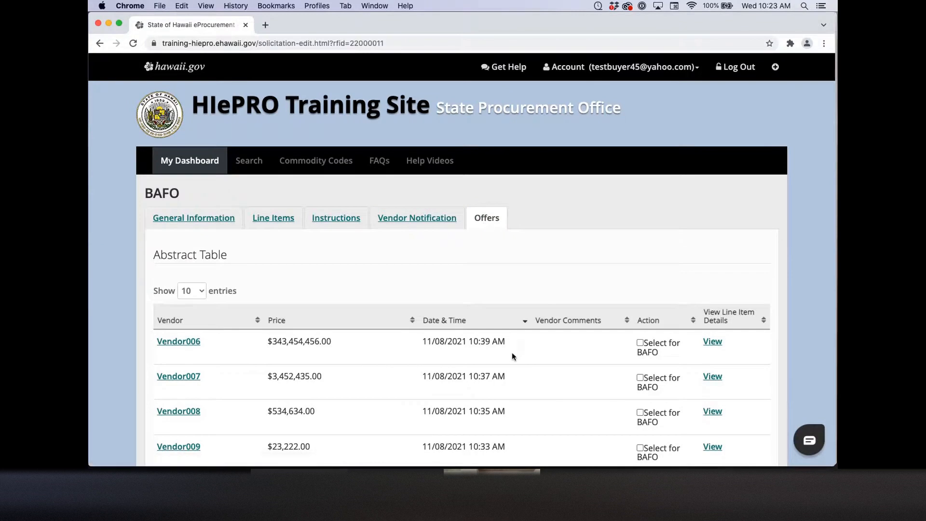
pyautogui.scroll(-5, 511, 352)
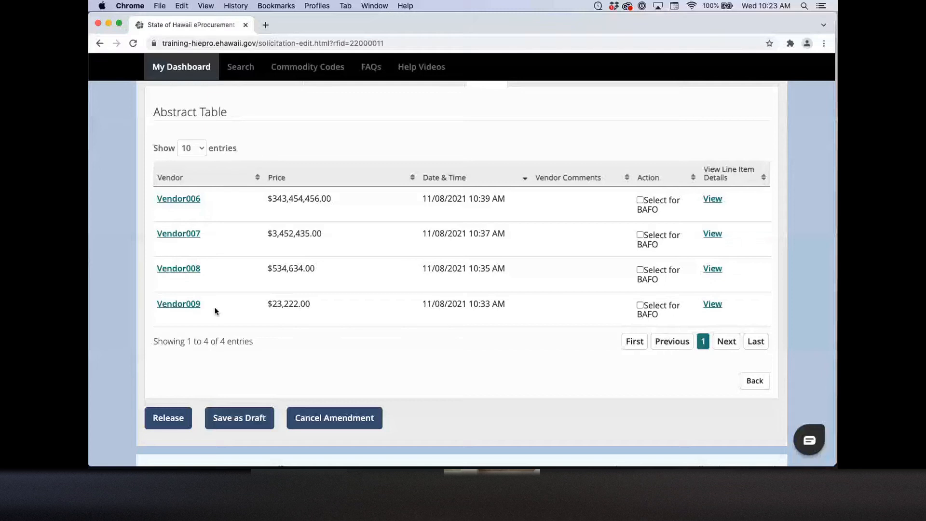
pyautogui.click(640, 200)
# Step: Also tick Select for BAFO for Vendor008 and scroll down the BAFO form
pyautogui.click(640, 270)
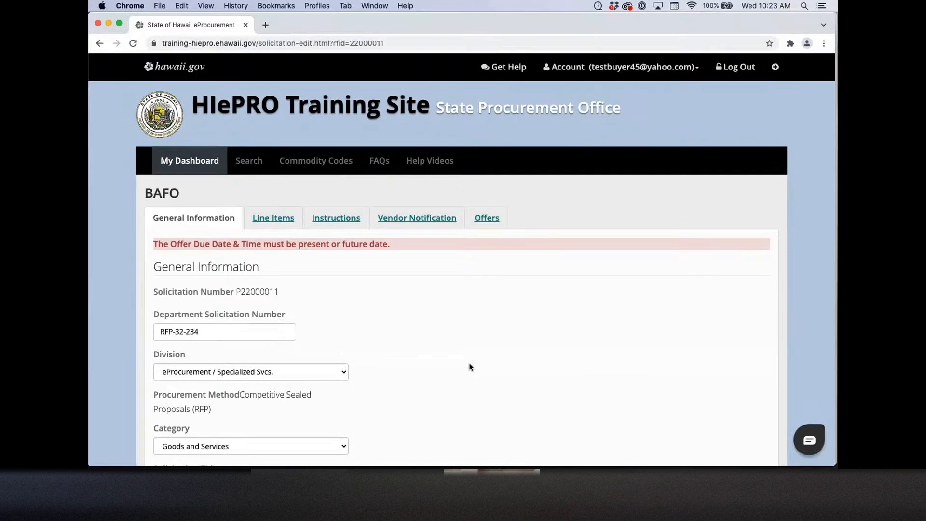
pyautogui.scroll(-1, 469, 367)
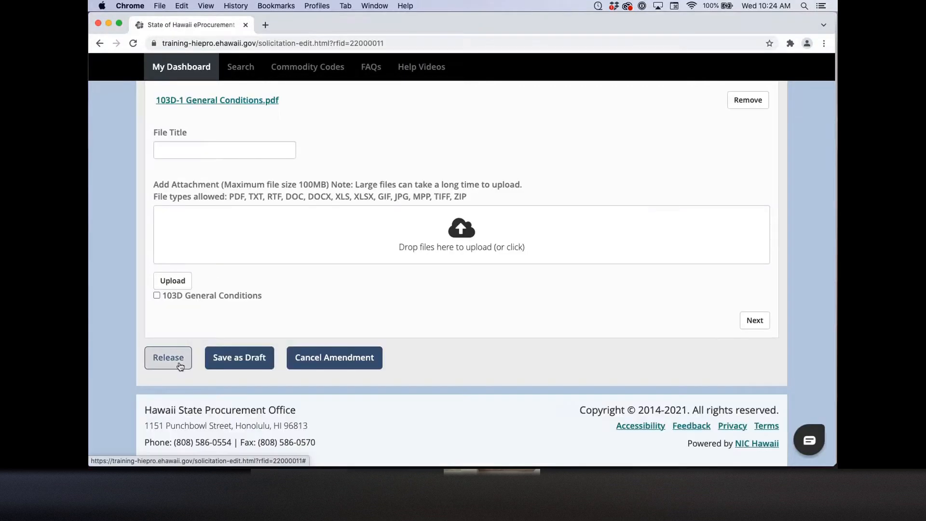
# Step: Release the P22000011 BAFO so it is submitted for publication
pyautogui.click(180, 366)
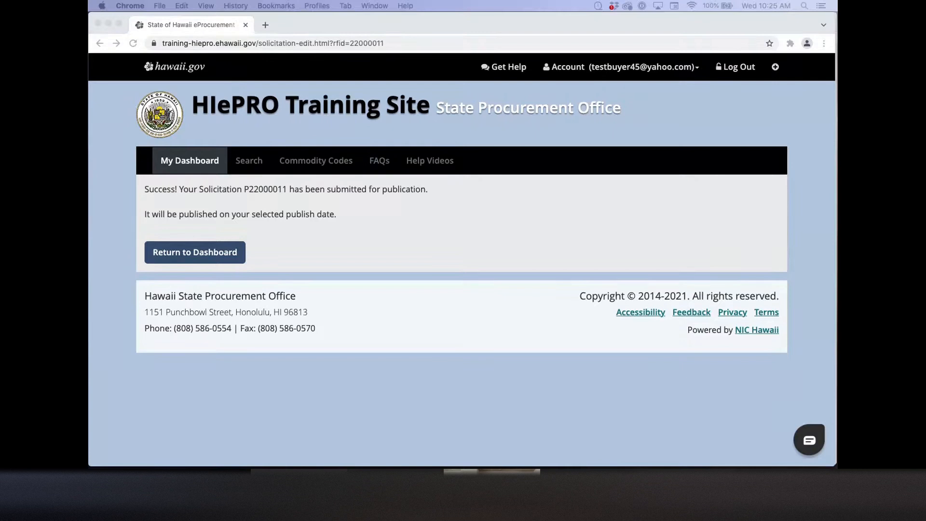
# Step: Search solicitation number 2200005, open Q22000003 Transportation Services, and view its attachments
pyautogui.click(250, 162)
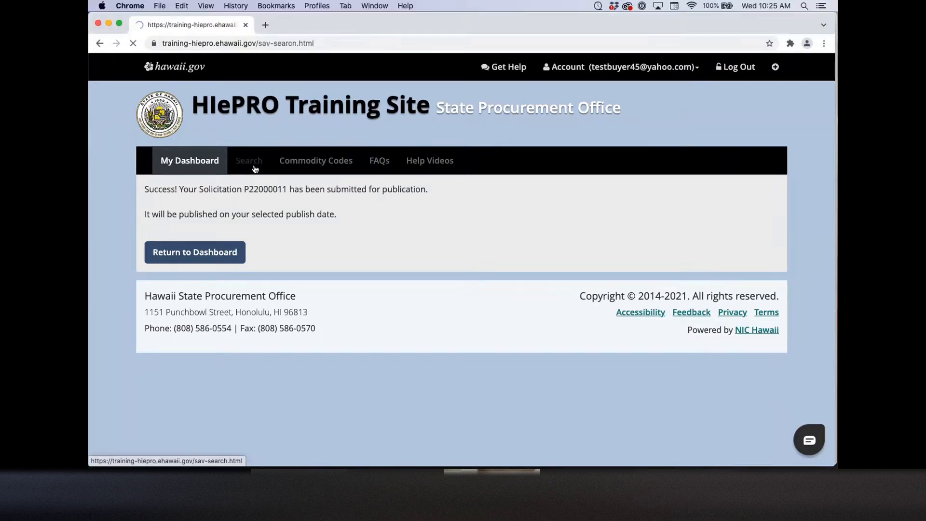
pyautogui.click(224, 260)
pyautogui.write('2200005')
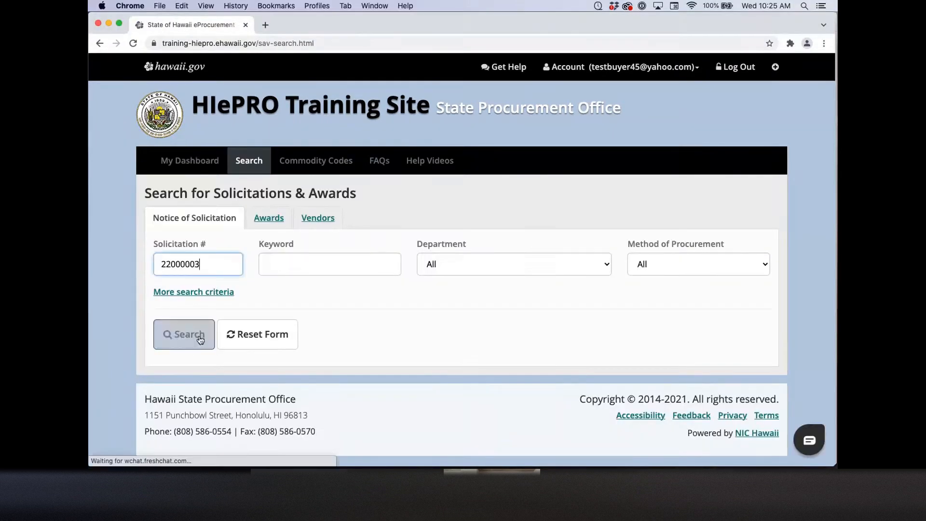
pyautogui.click(189, 332)
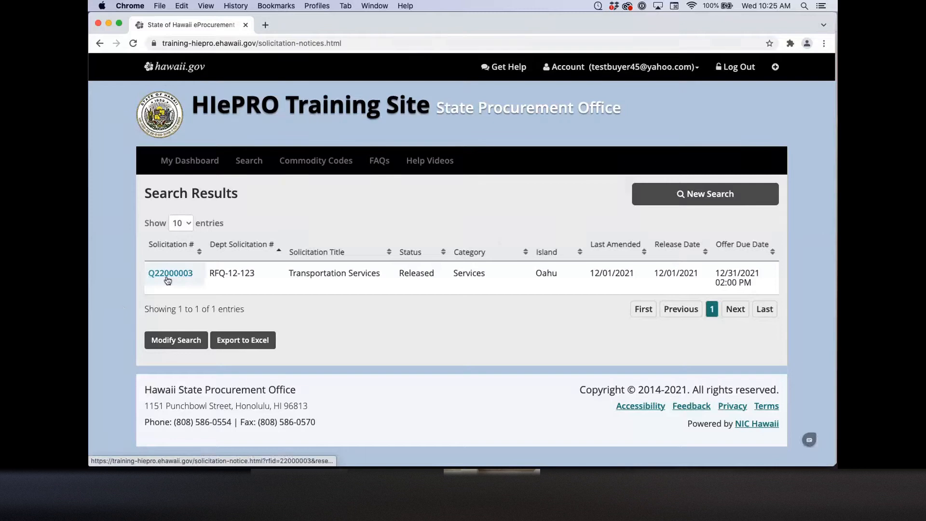
pyautogui.click(170, 272)
pyautogui.scroll(-15, 132, 305)
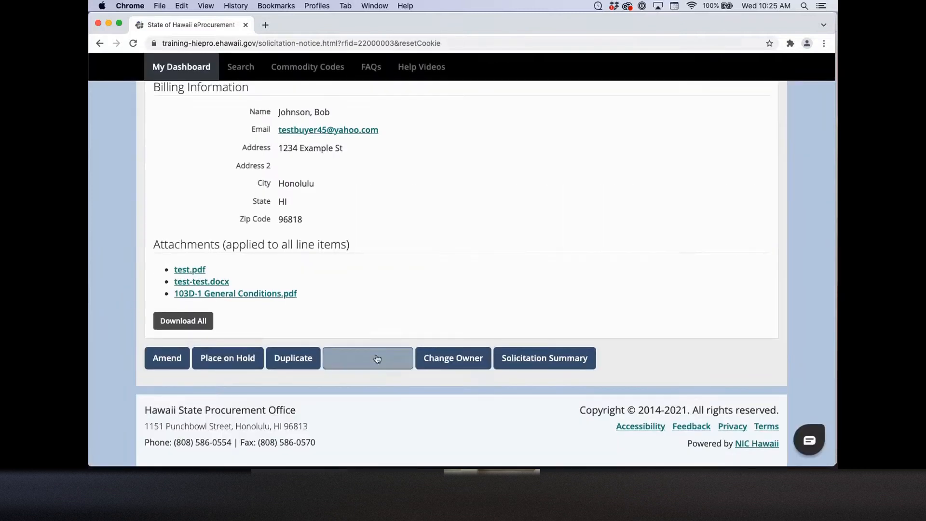
pyautogui.click(377, 358)
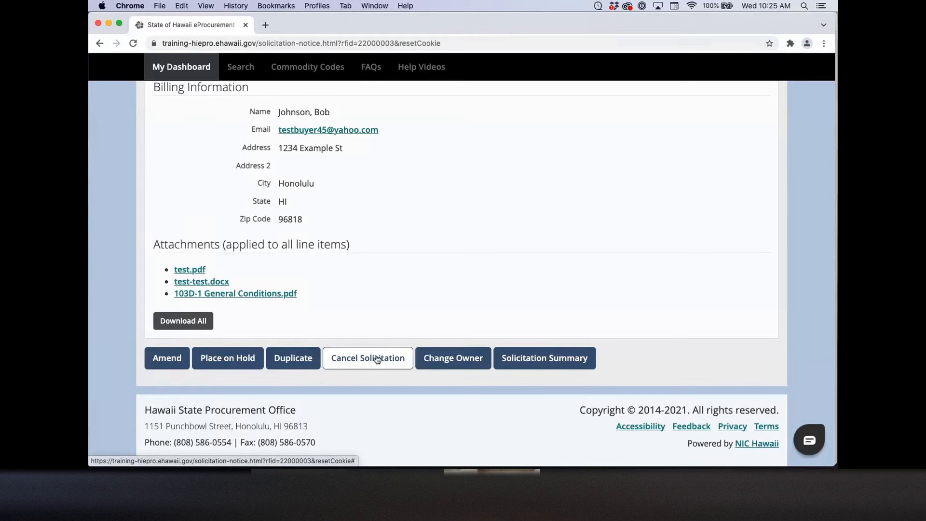
# Step: Cancel the open solicitation, giving 'test' as the cancellation reason
pyautogui.click(377, 358)
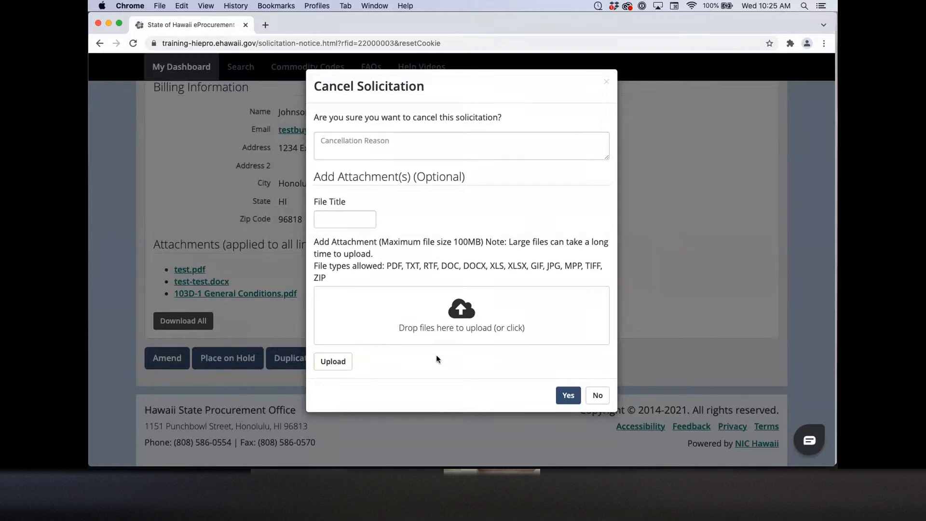
pyautogui.click(408, 143)
pyautogui.write('test')
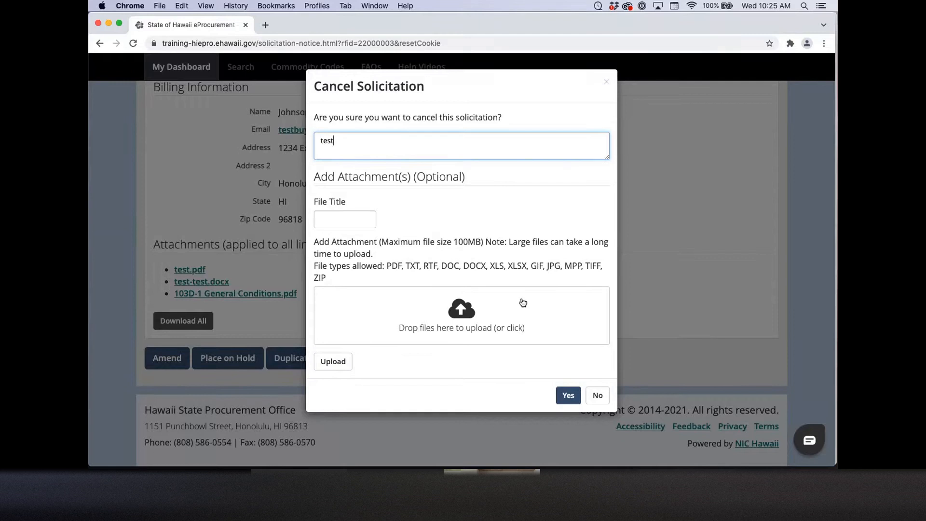
pyautogui.click(564, 397)
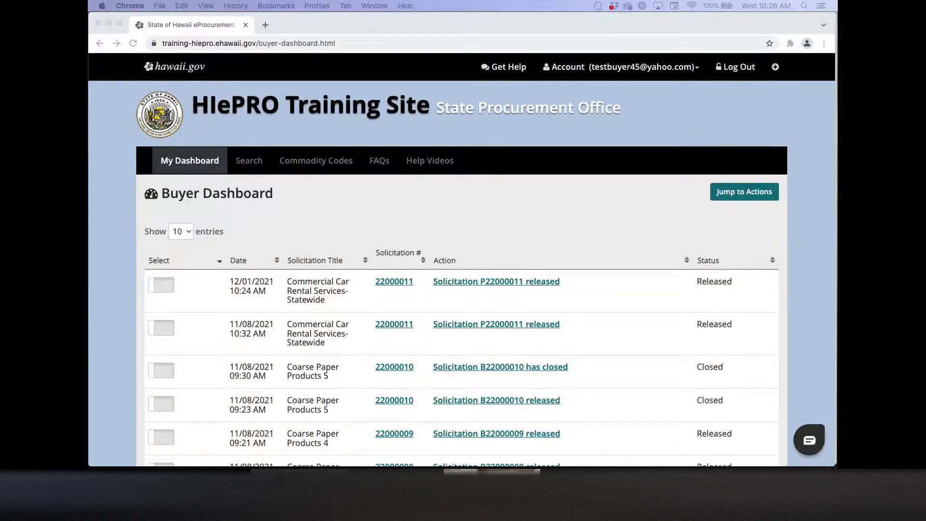
# Step: Search by solicitation number Q22000012 and open that RFQ from the results
pyautogui.click(256, 168)
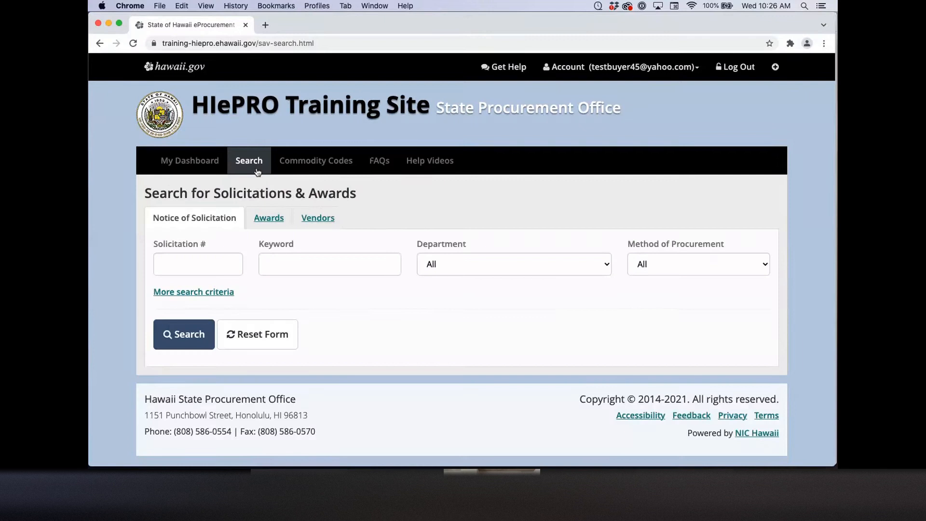
pyautogui.click(198, 264)
pyautogui.write('Q22000012')
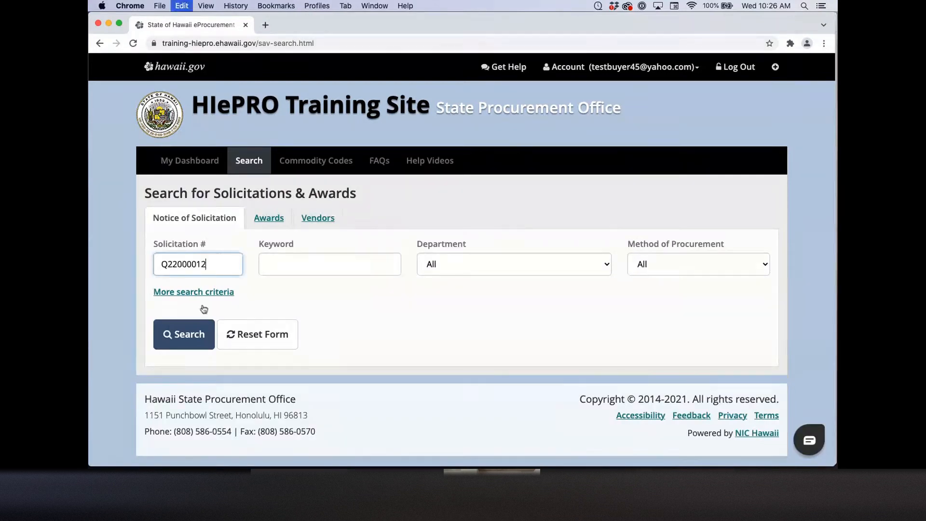
pyautogui.click(188, 333)
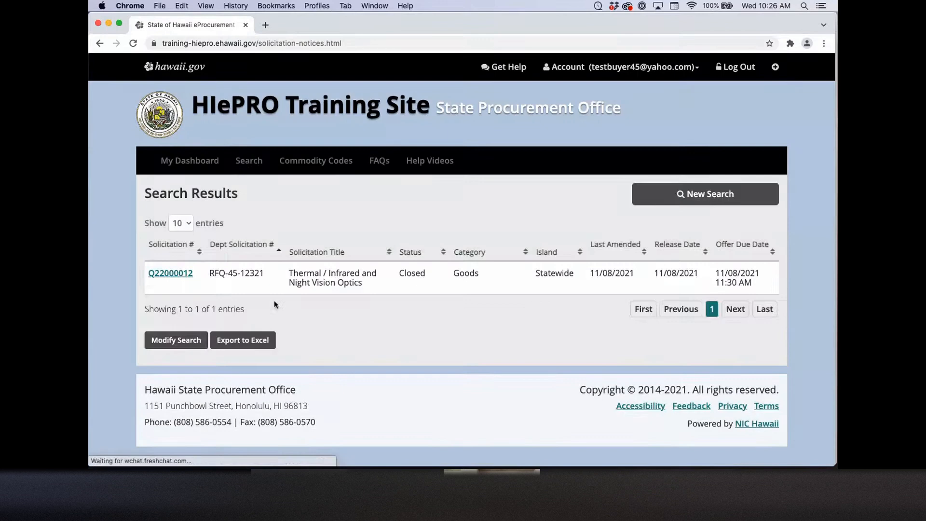
pyautogui.click(185, 278)
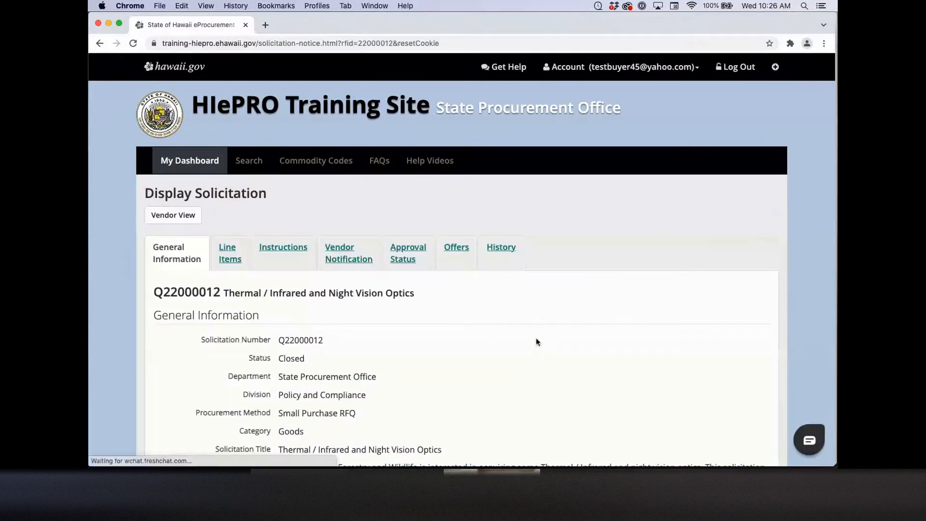
# Step: Show Q22000012's four vendor offers and bring up the link menu for Vendor009's View link
pyautogui.click(467, 262)
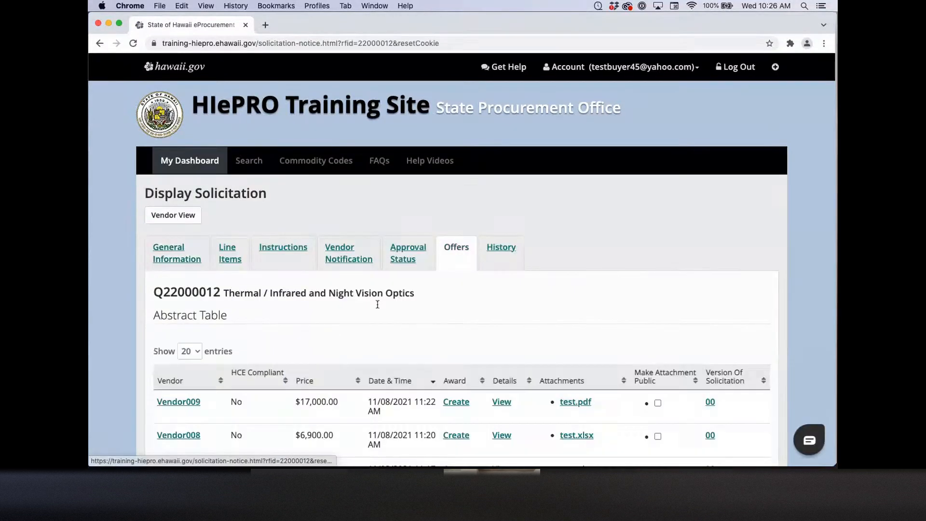
pyautogui.scroll(-5, 136, 341)
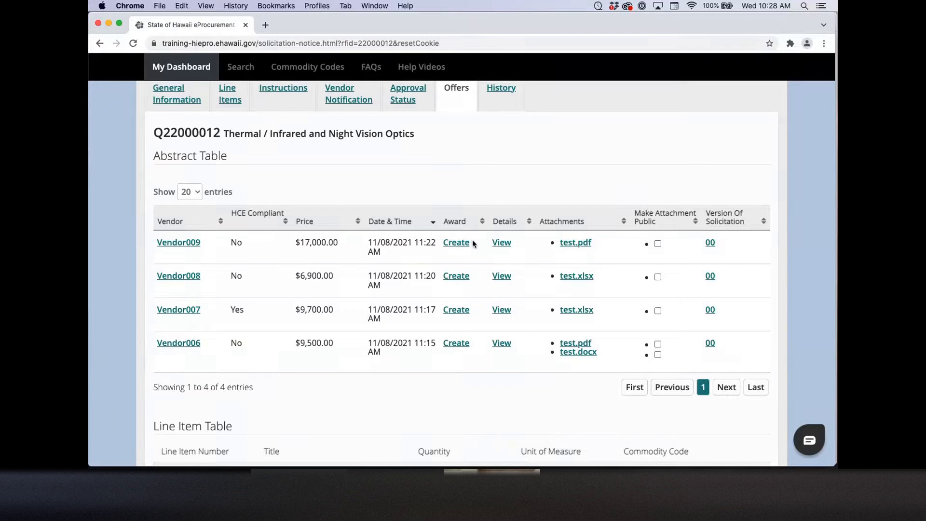
pyautogui.rightClick(502, 244)
pyautogui.click(515, 247)
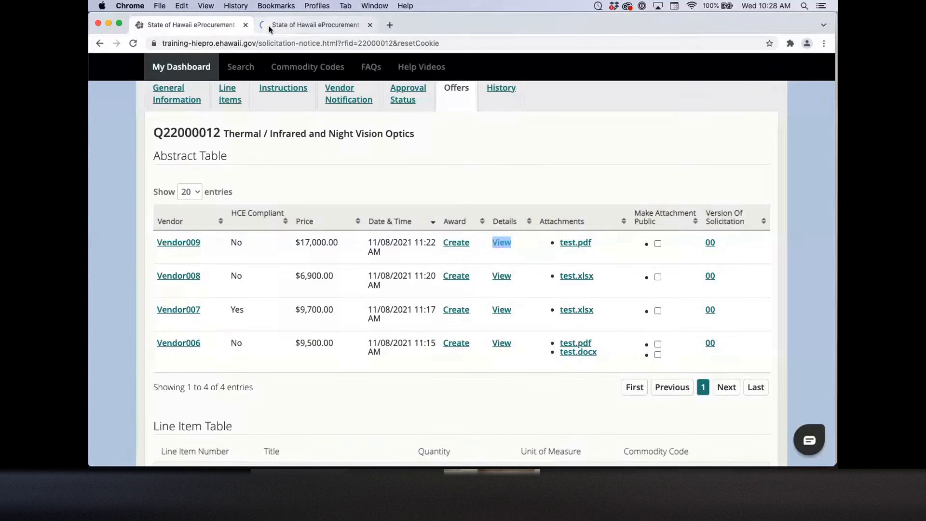
pyautogui.click(268, 25)
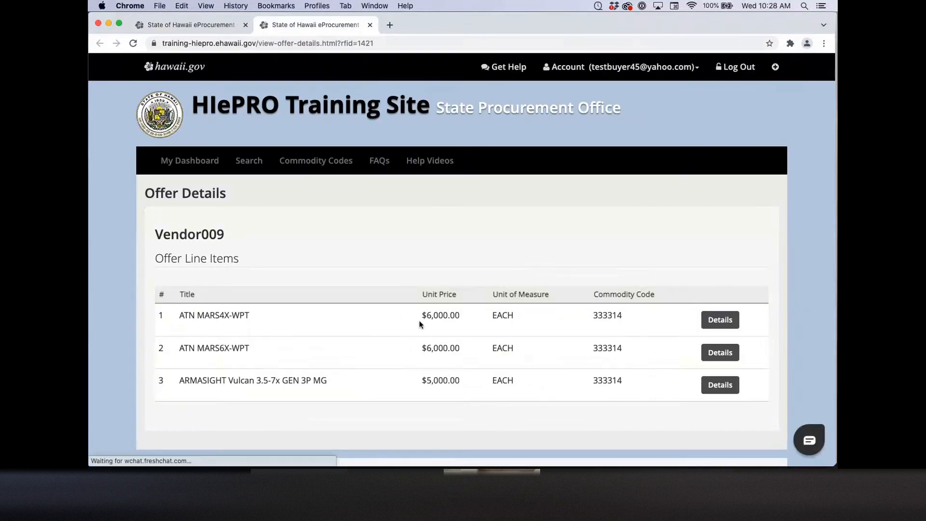
pyautogui.click(719, 321)
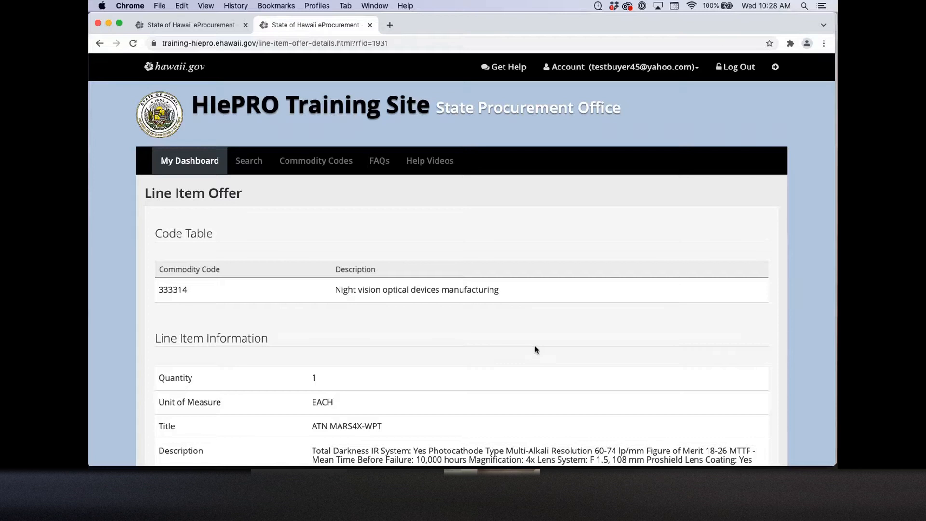
pyautogui.scroll(-10, 535, 349)
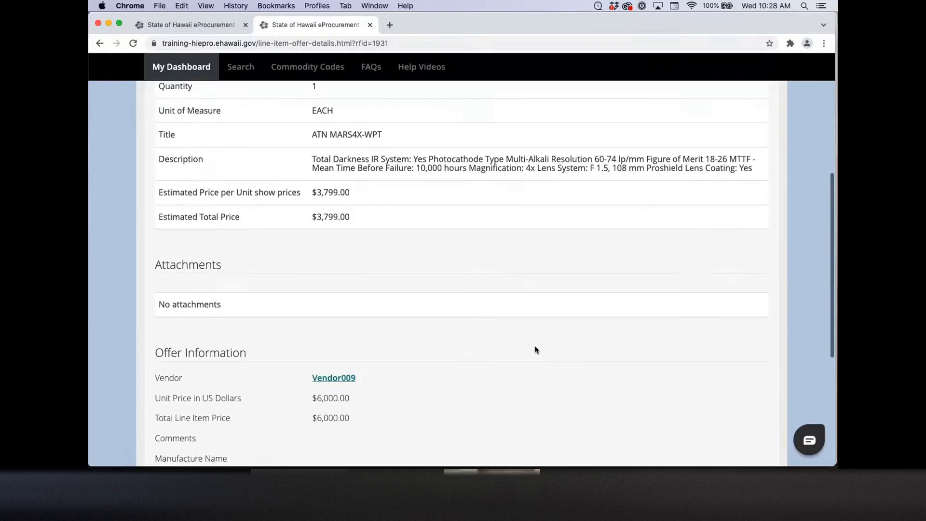
pyautogui.scroll(-1, 535, 349)
pyautogui.scroll(-7, 535, 349)
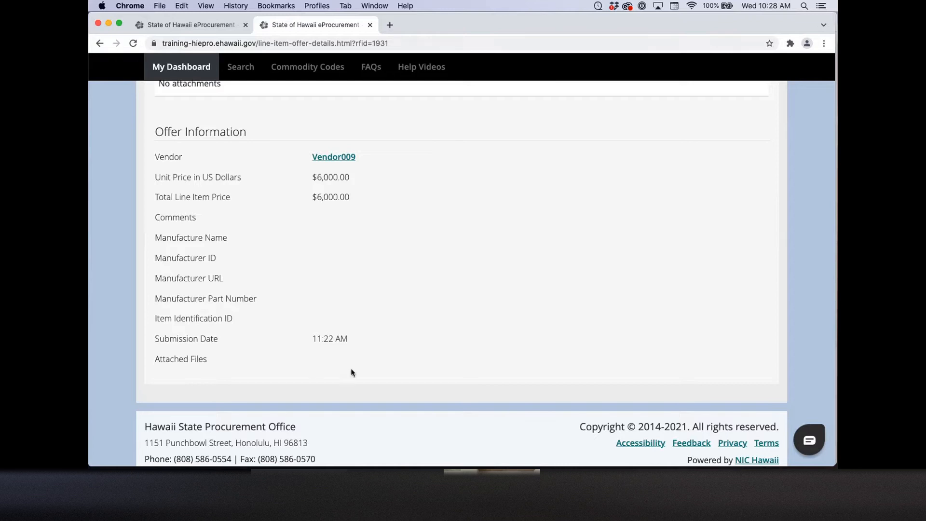
pyautogui.scroll(2, 432, 355)
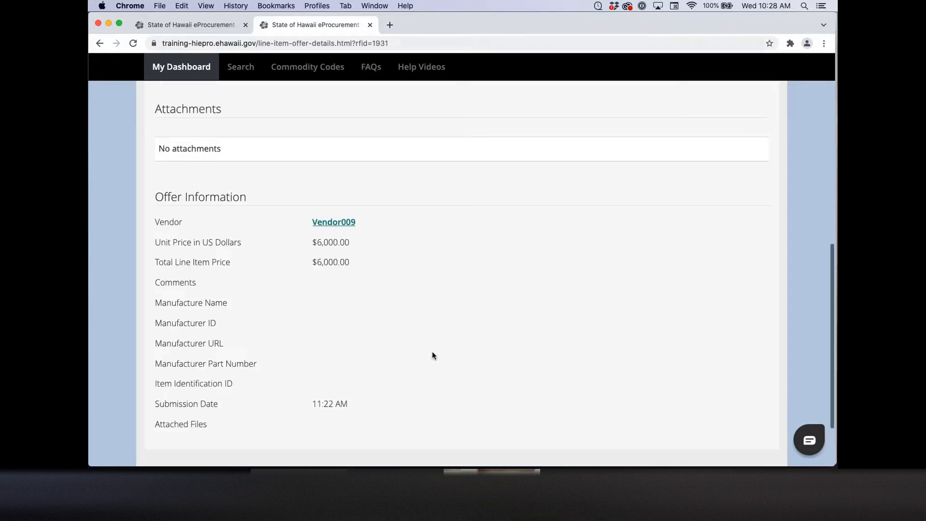
pyautogui.scroll(10, 433, 355)
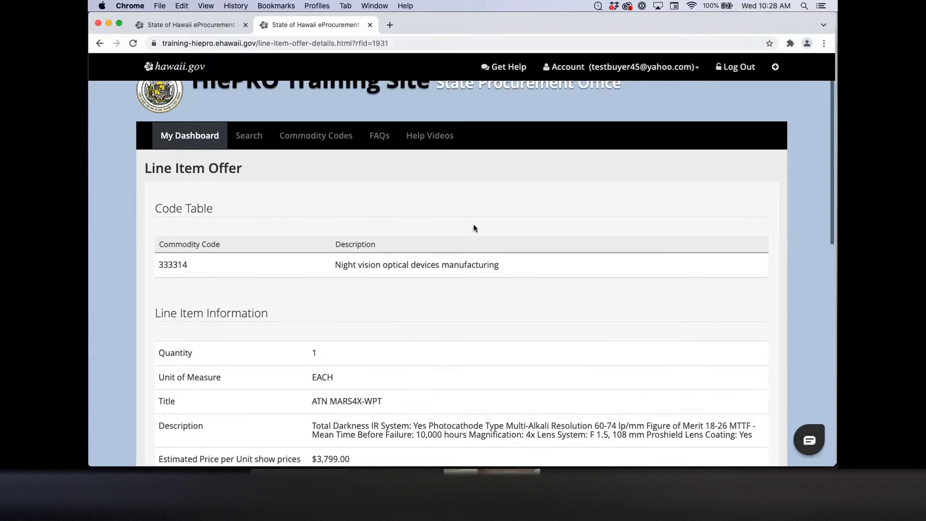
pyautogui.moveTo(259, 28); pyautogui.dragTo(172, 30)
pyautogui.click(248, 25)
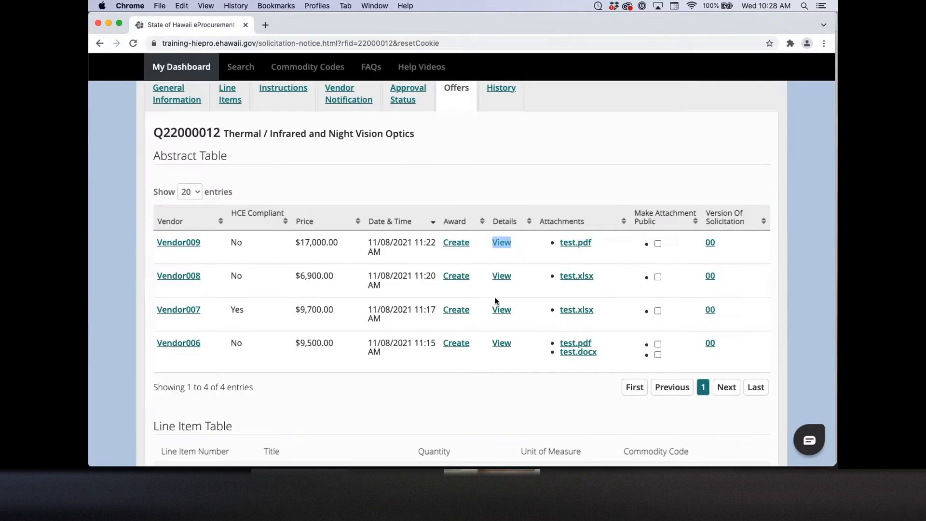
# Step: Start an award of Q22000012 to Vendor008, continuing past the HCE non-compliance warning
pyautogui.click(544, 187)
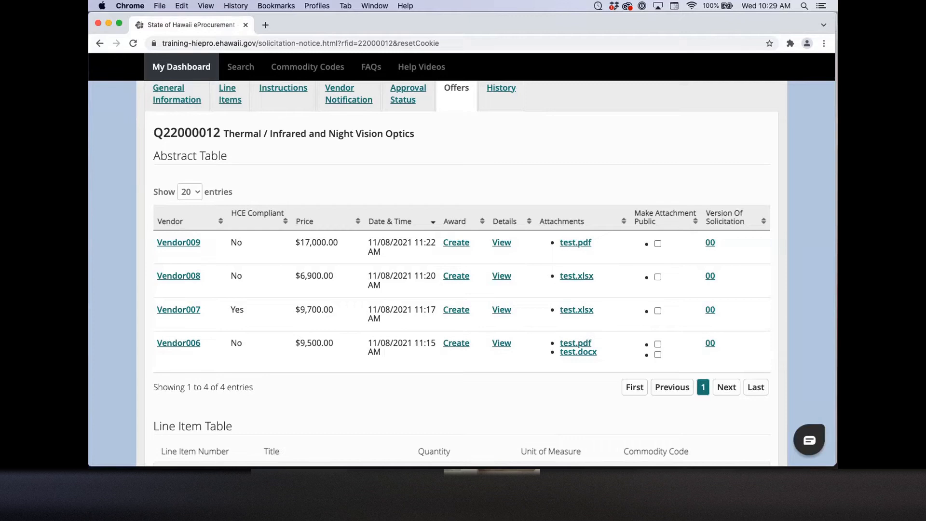
pyautogui.click(461, 278)
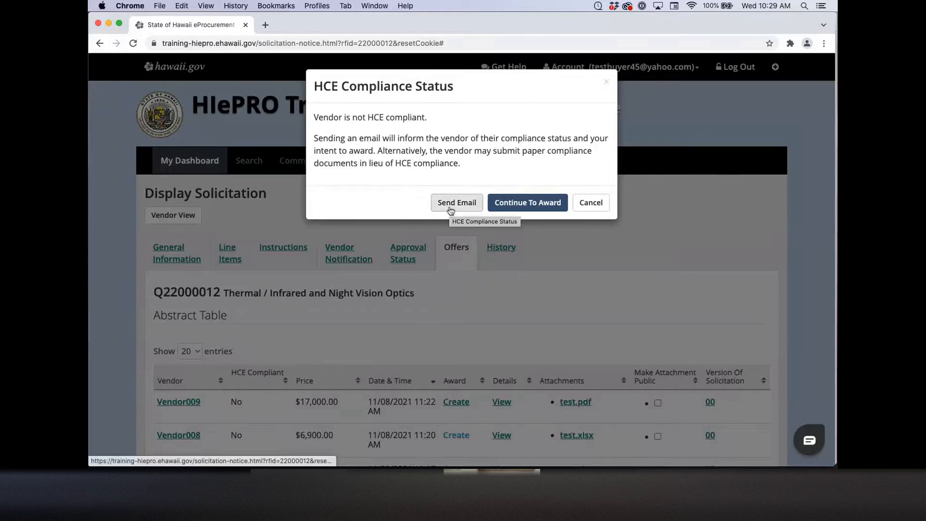
pyautogui.click(527, 203)
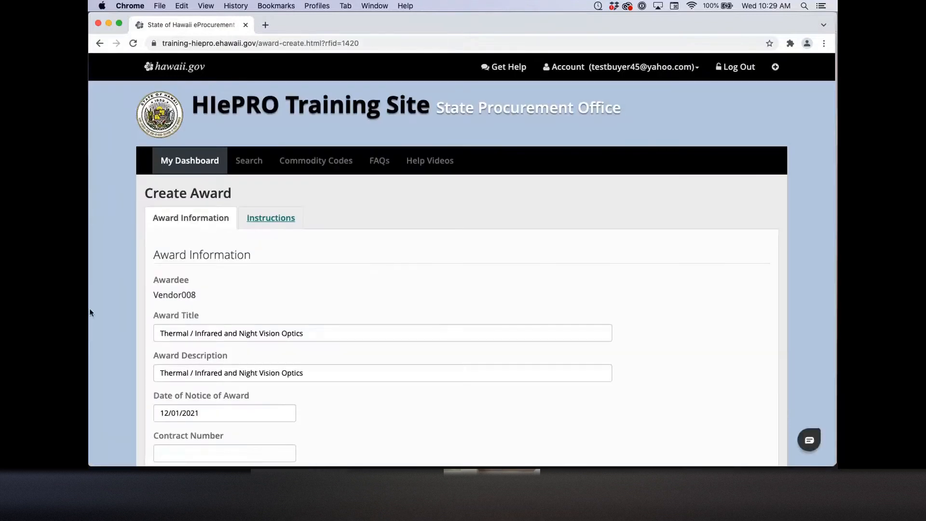
# Step: Choose Adequate Competition as the Basis of Award on Vendor008's award form
pyautogui.scroll(-5, 93, 311)
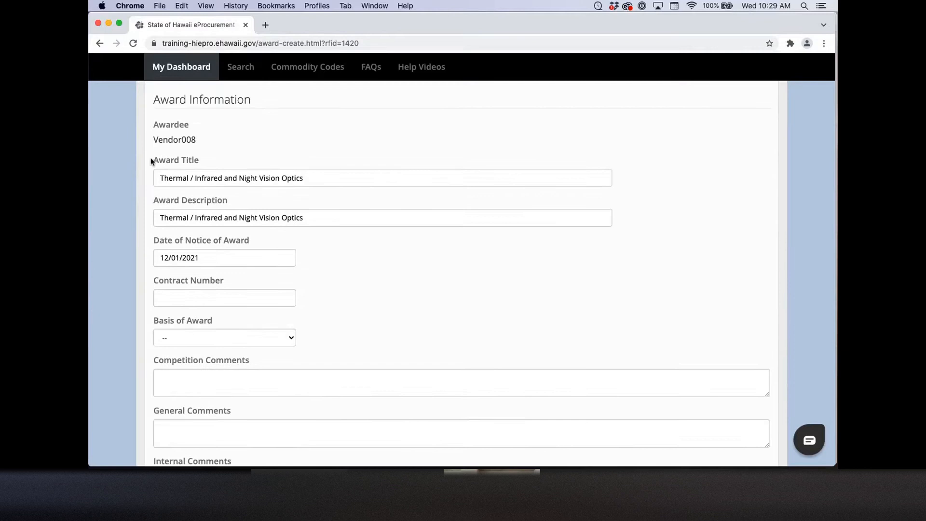
pyautogui.scroll(-3, 143, 208)
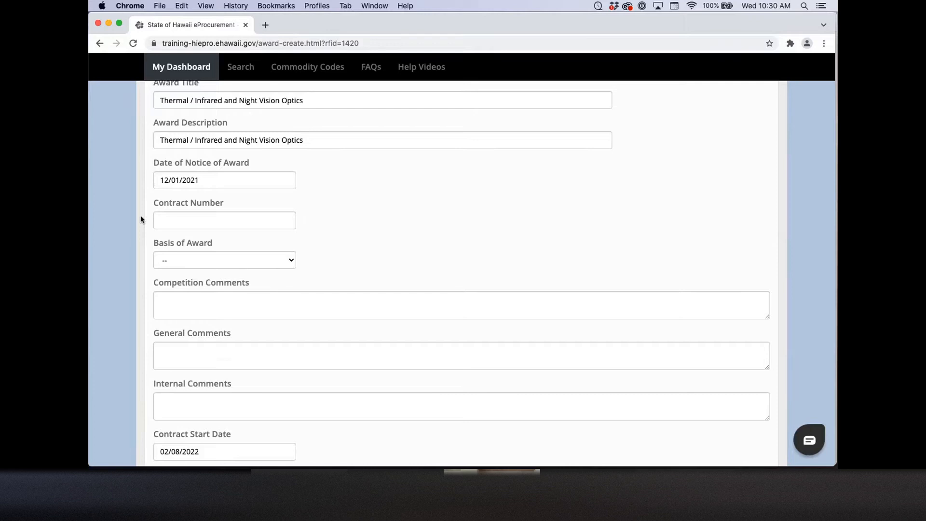
pyautogui.scroll(-3, 147, 218)
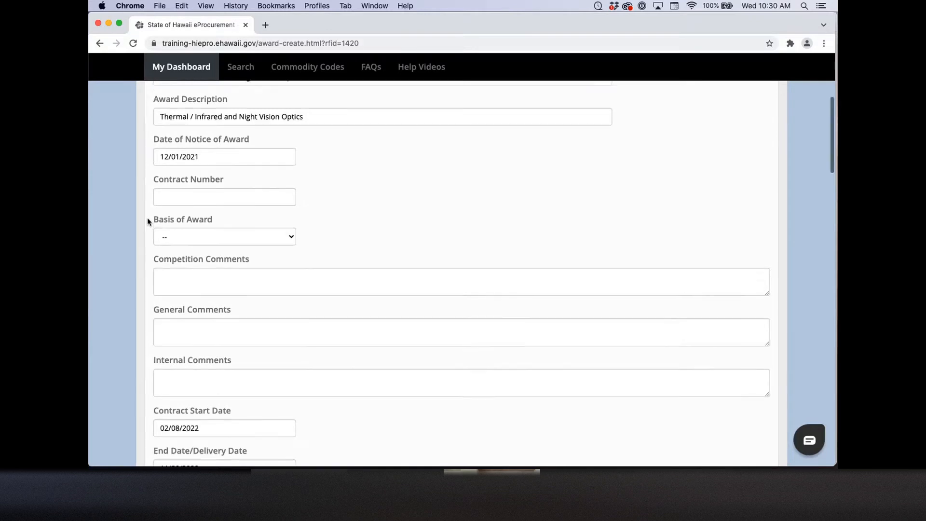
pyautogui.click(176, 191)
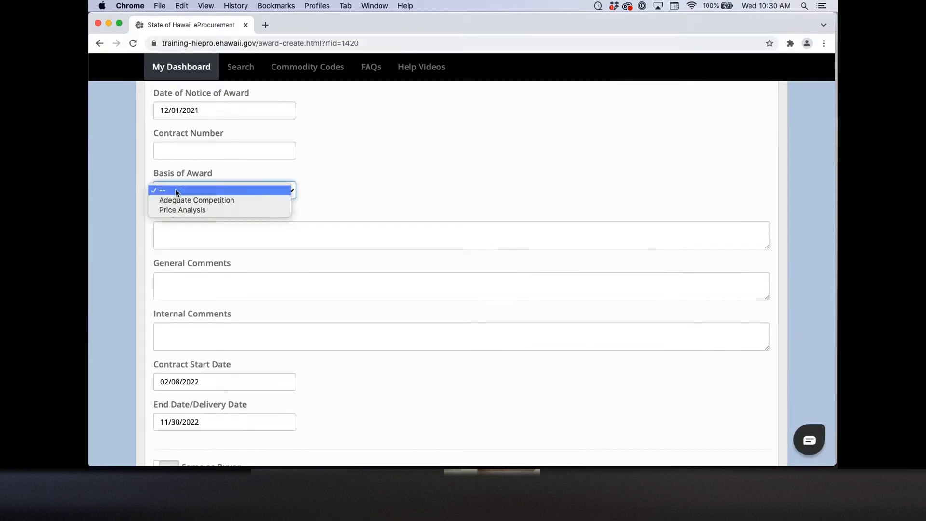
pyautogui.click(217, 200)
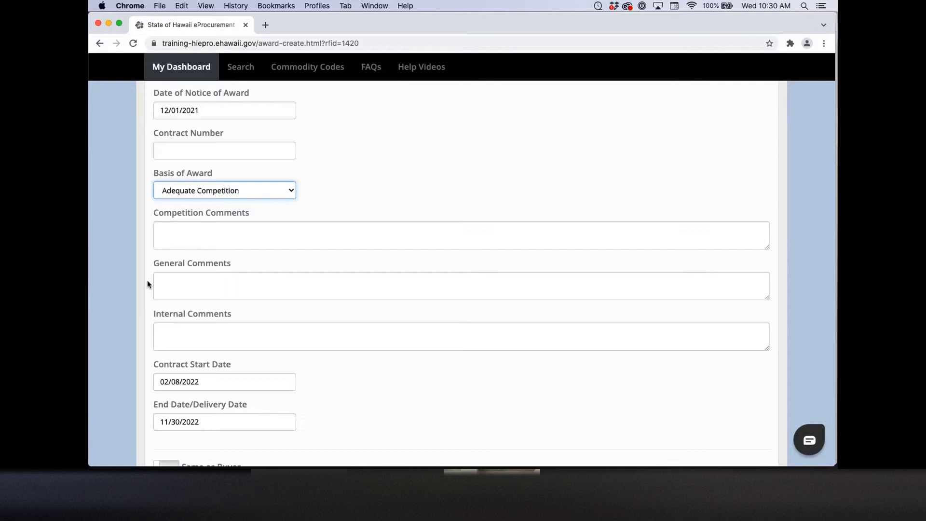
pyautogui.scroll(-2, 147, 284)
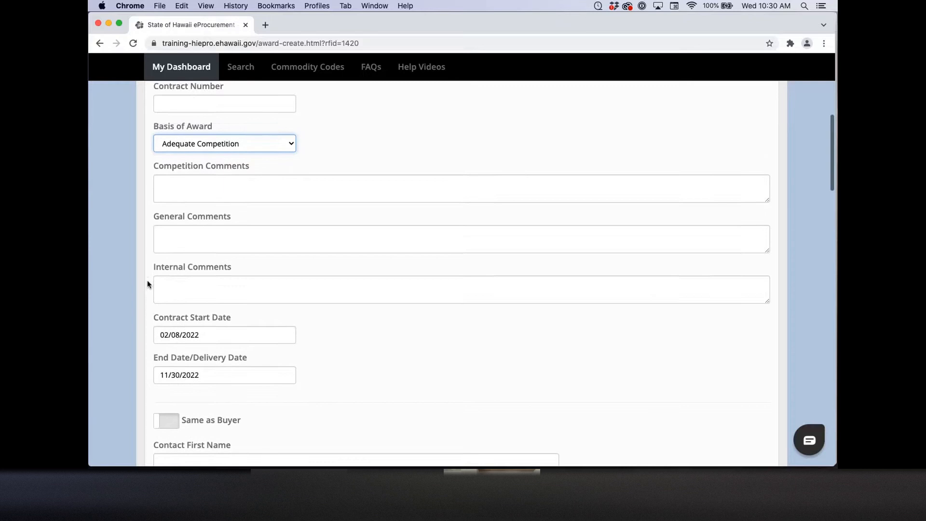
pyautogui.scroll(-6, 148, 284)
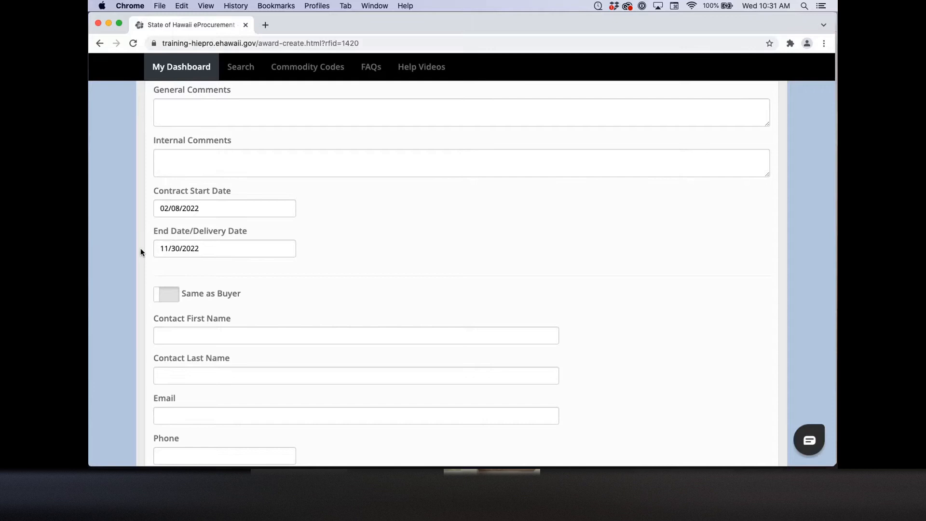
# Step: Turn on Same as Buyer so the award contact uses the buyer's details
pyautogui.scroll(-4, 140, 248)
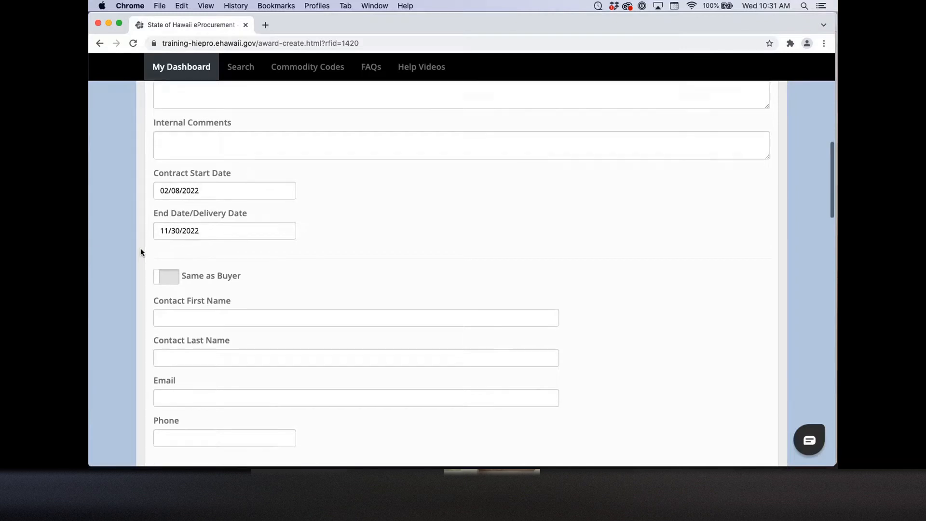
pyautogui.scroll(-1, 141, 247)
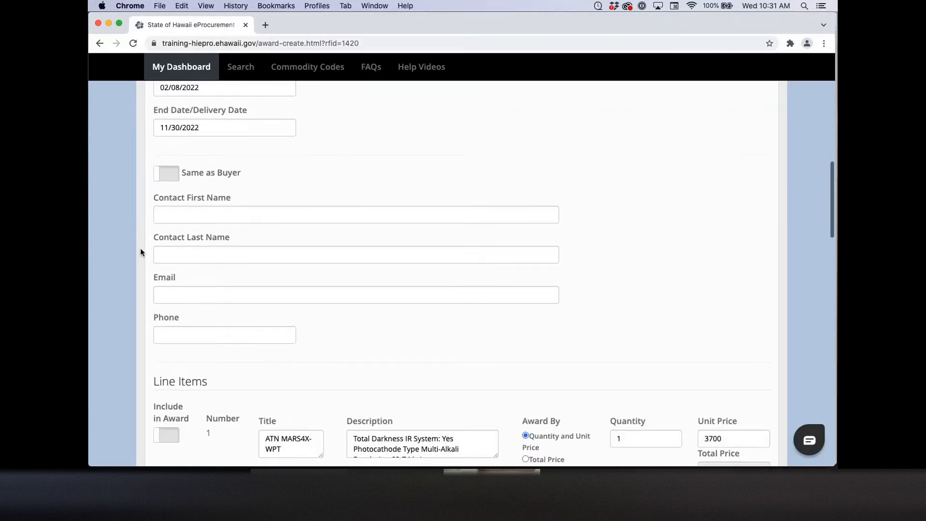
pyautogui.click(173, 179)
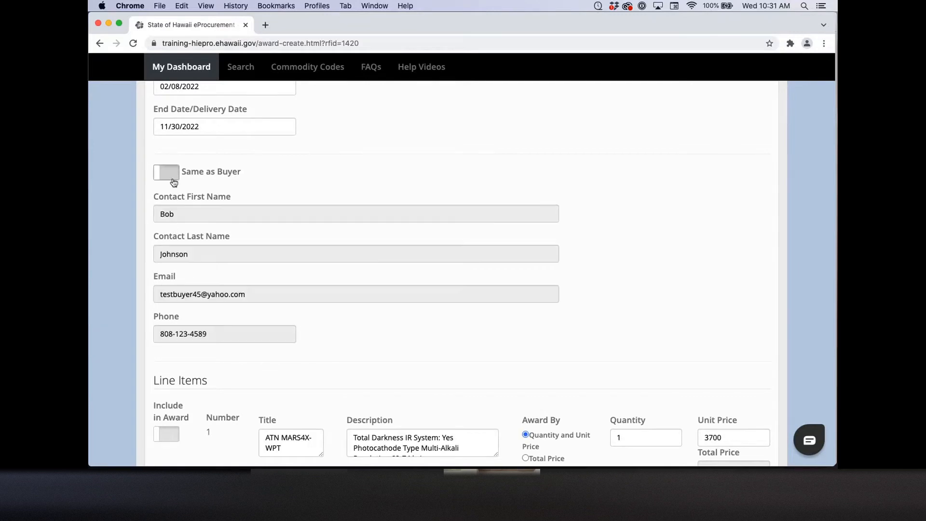
# Step: Include line item 1, ATN MARS4X-WPT, in the award at quantity 1 and unit price 3700
pyautogui.scroll(-3, 134, 228)
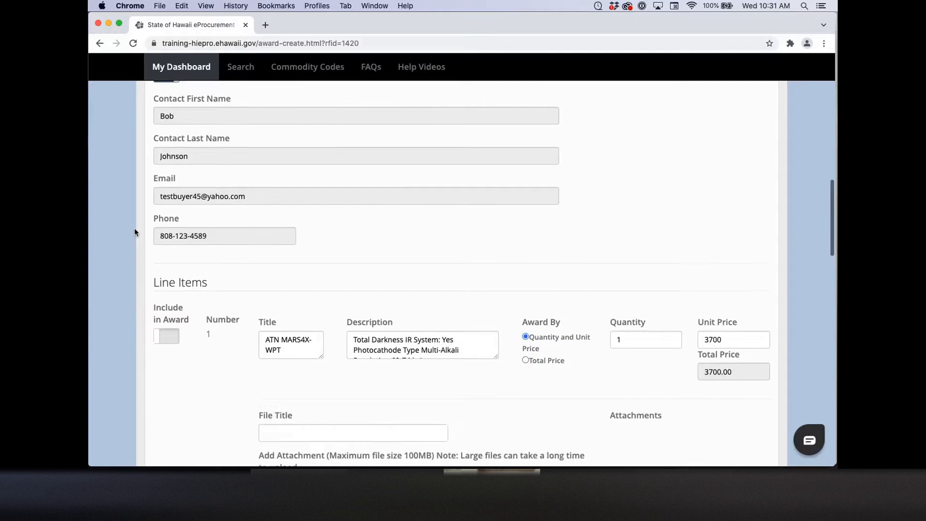
pyautogui.scroll(-4, 134, 232)
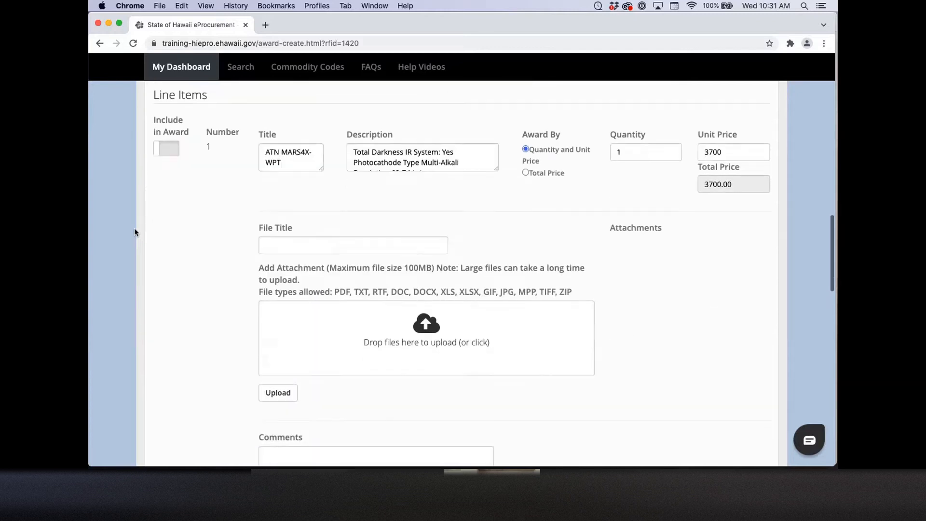
pyautogui.scroll(-2, 121, 233)
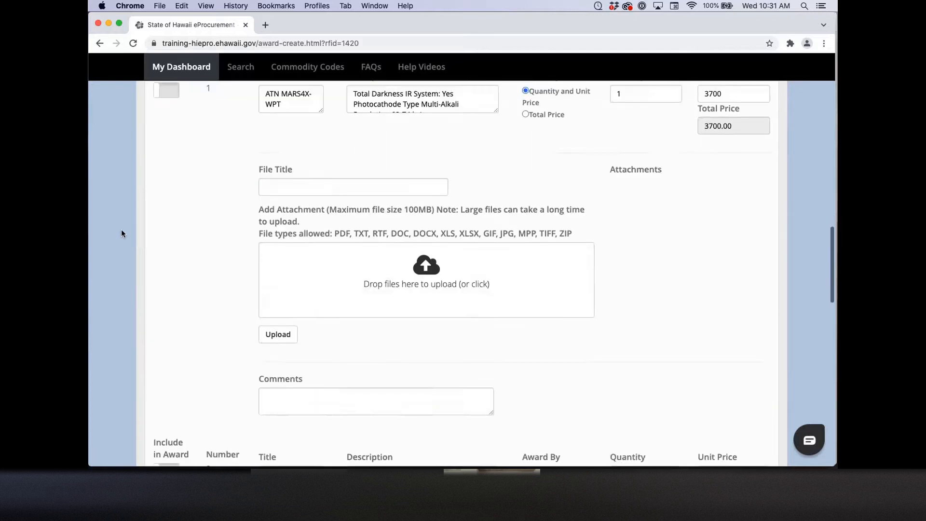
pyautogui.scroll(-12, 121, 233)
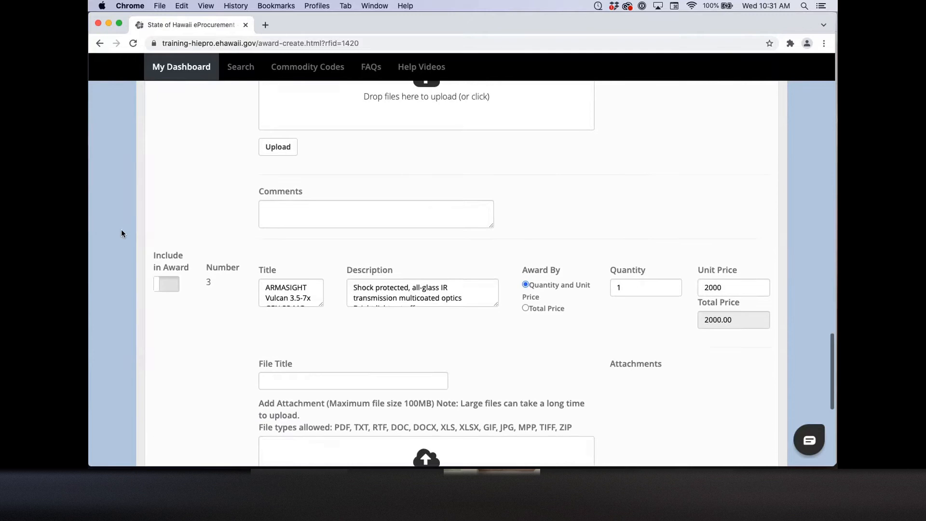
pyautogui.scroll(-4, 121, 234)
pyautogui.scroll(15, 121, 231)
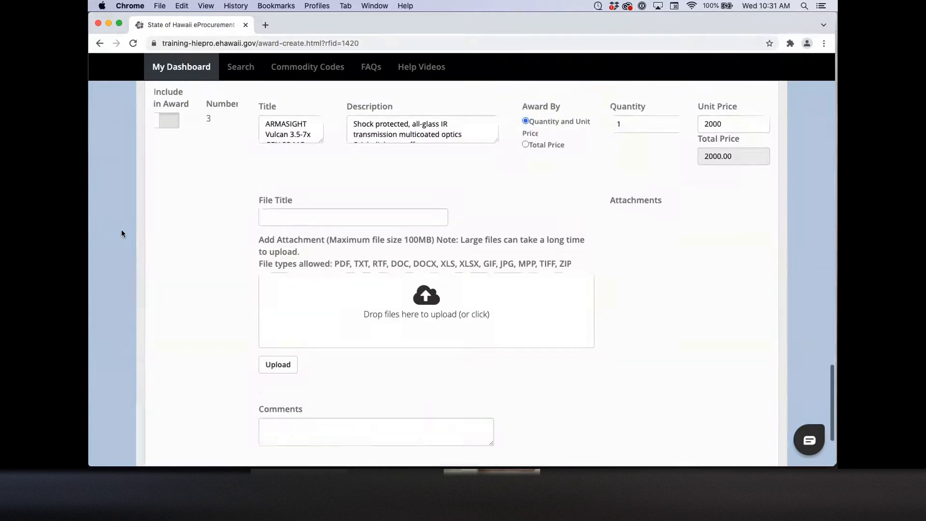
pyautogui.scroll(2, 121, 230)
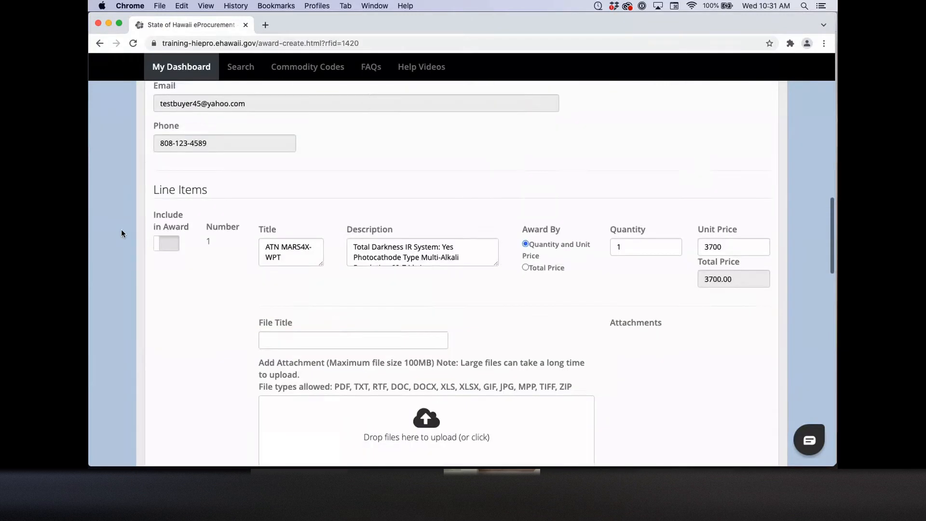
pyautogui.scroll(-2, 121, 230)
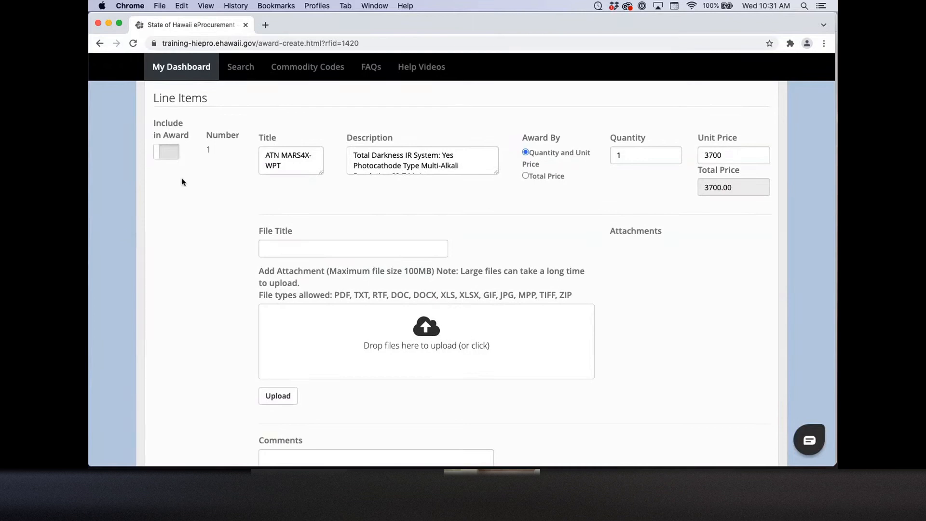
pyautogui.click(172, 159)
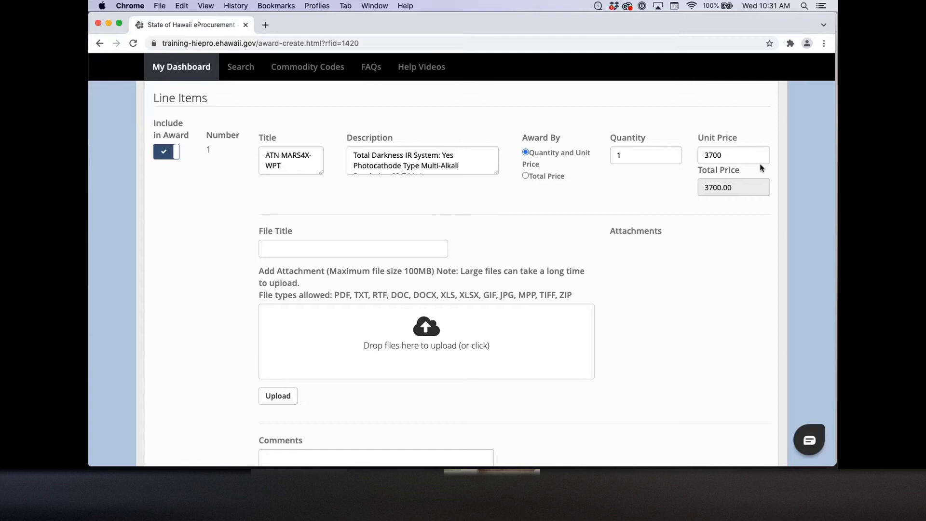
pyautogui.click(714, 154)
pyautogui.click(623, 155)
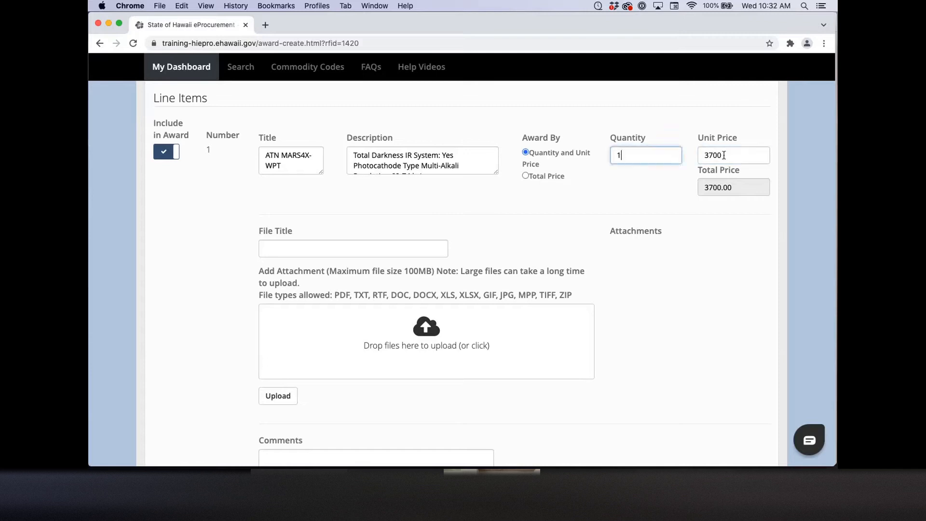
pyautogui.click(727, 155)
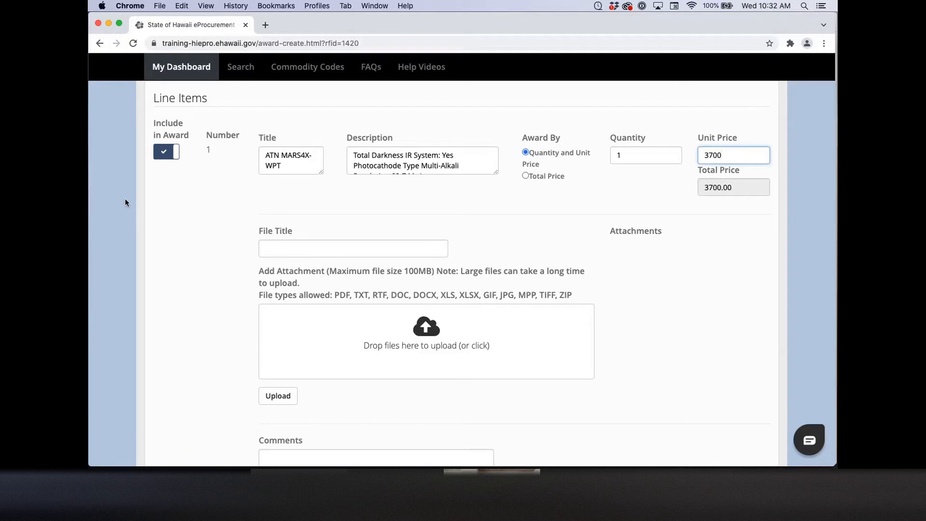
pyautogui.scroll(3, 125, 199)
pyautogui.scroll(10, 125, 198)
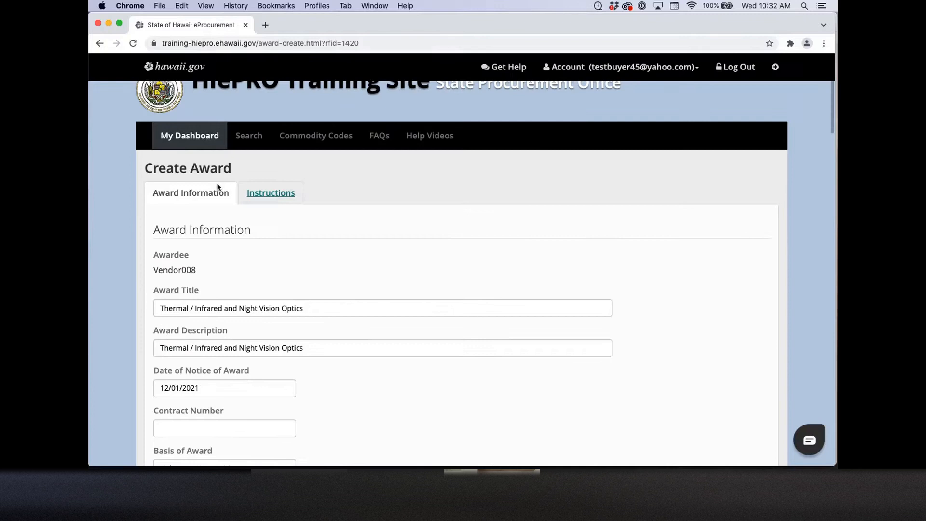
# Step: Show the award's Instructions list with the GET and additional-fees terms, down to Submit
pyautogui.click(265, 191)
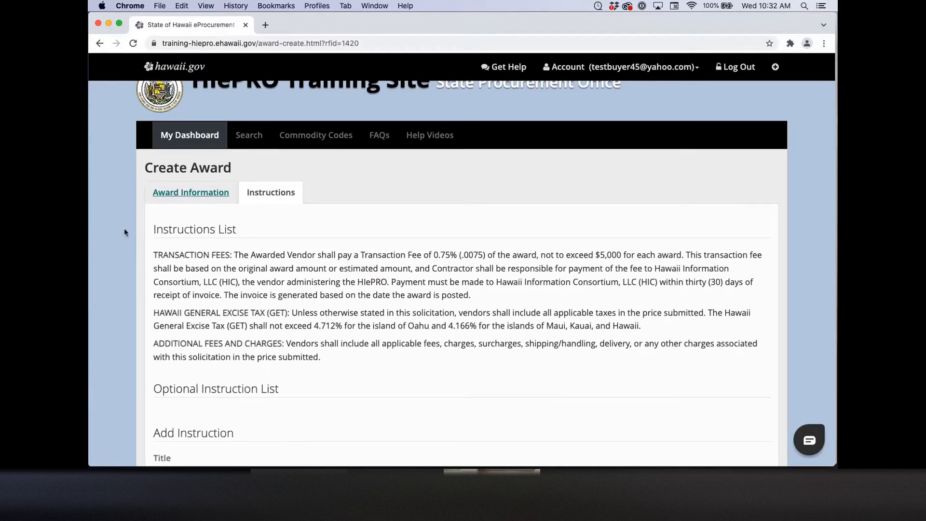
pyautogui.scroll(-3, 123, 228)
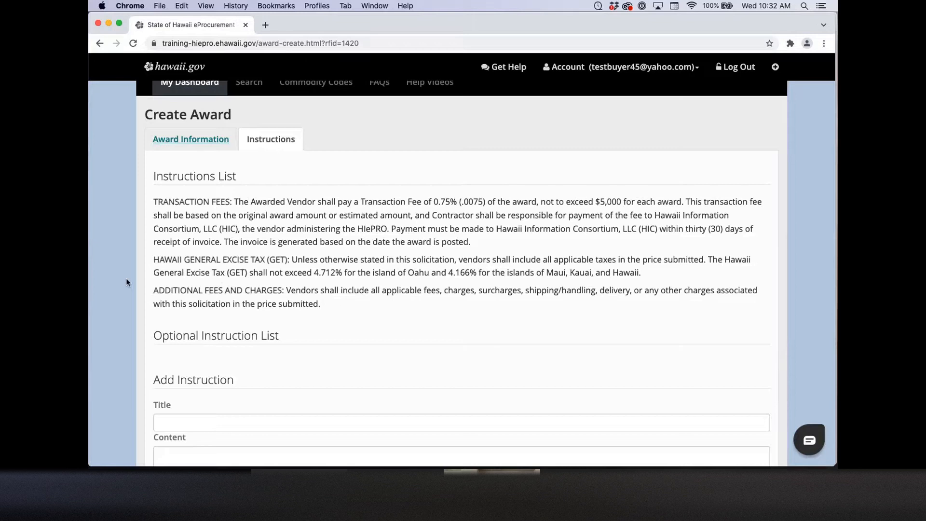
pyautogui.scroll(-5, 126, 282)
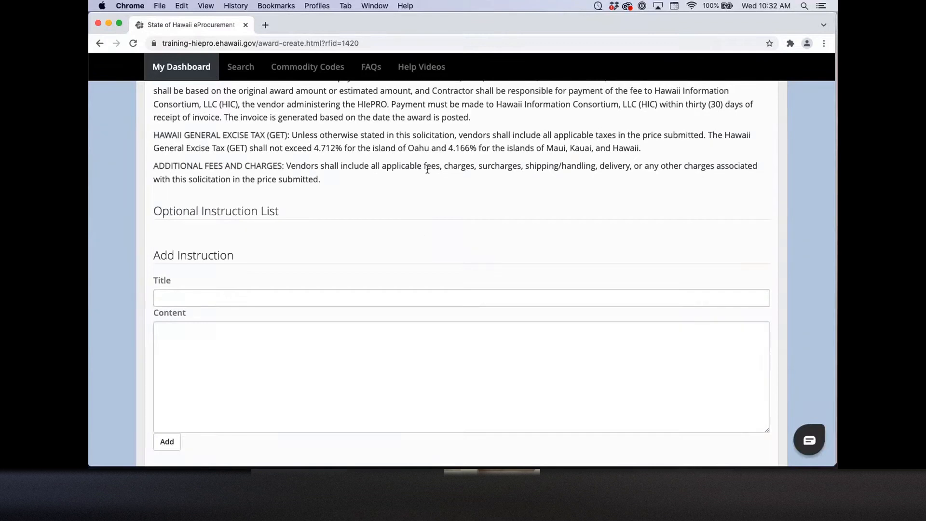
pyautogui.scroll(-3, 117, 250)
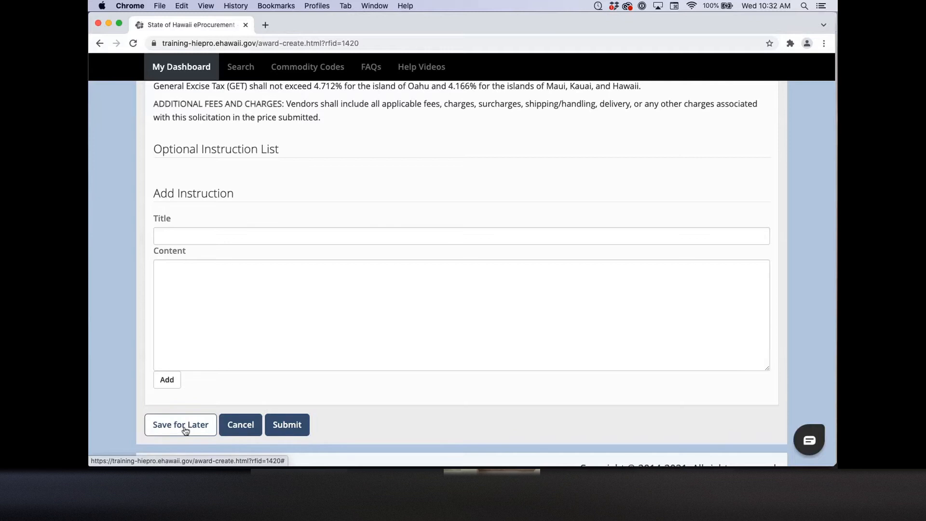
# Step: Submit the Vendor008 award and select Q22000012 in the confirmation message to copy it
pyautogui.click(305, 424)
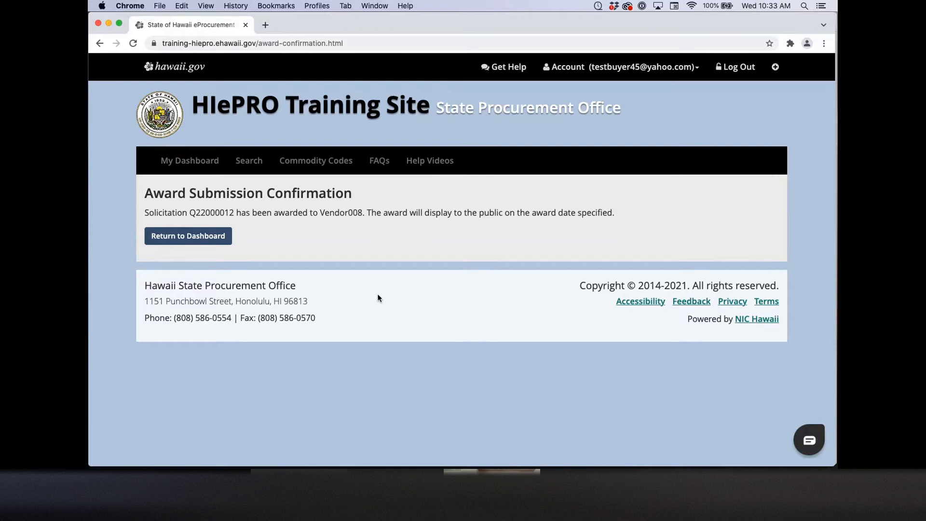
pyautogui.moveTo(191, 213); pyautogui.dragTo(232, 214)
pyautogui.press('super+c')
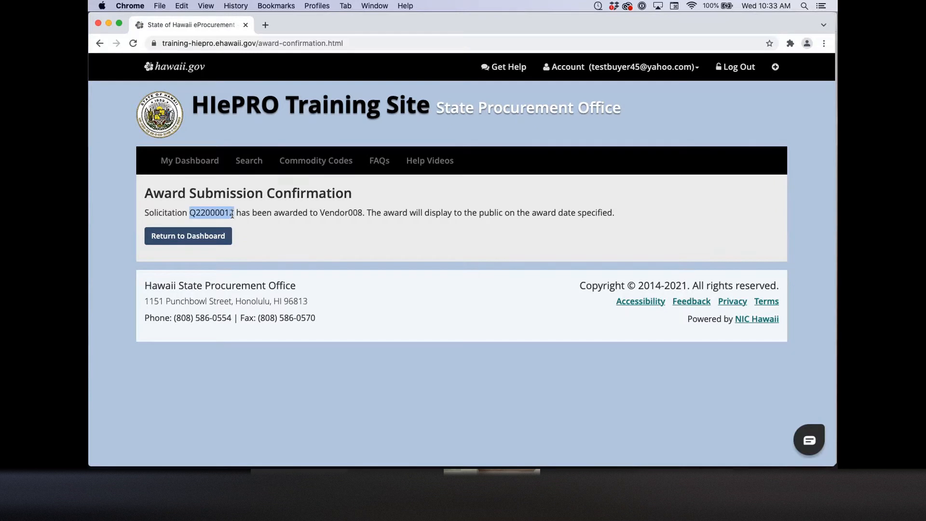
# Step: Search for Q22000012 again and open its Offers abstract showing Vendor008's awarded offer
pyautogui.click(244, 162)
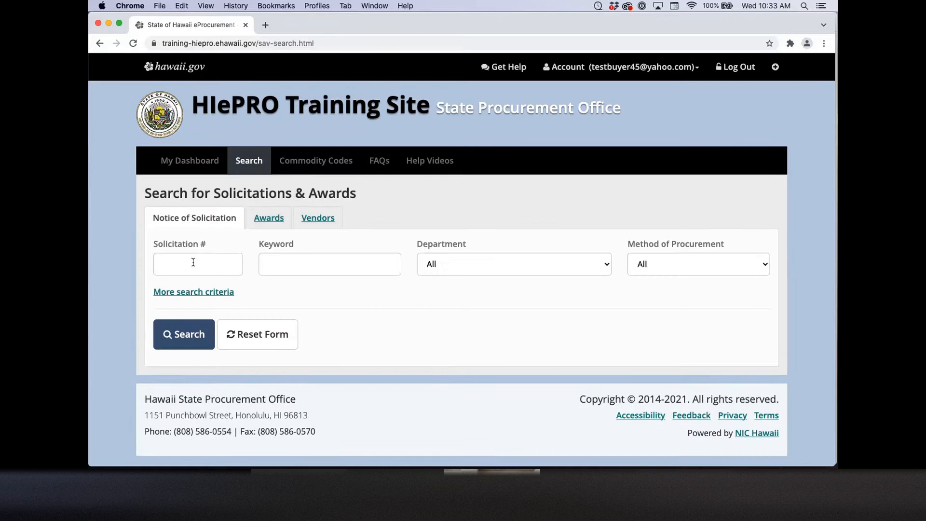
pyautogui.press('super+v')
pyautogui.press('Return')
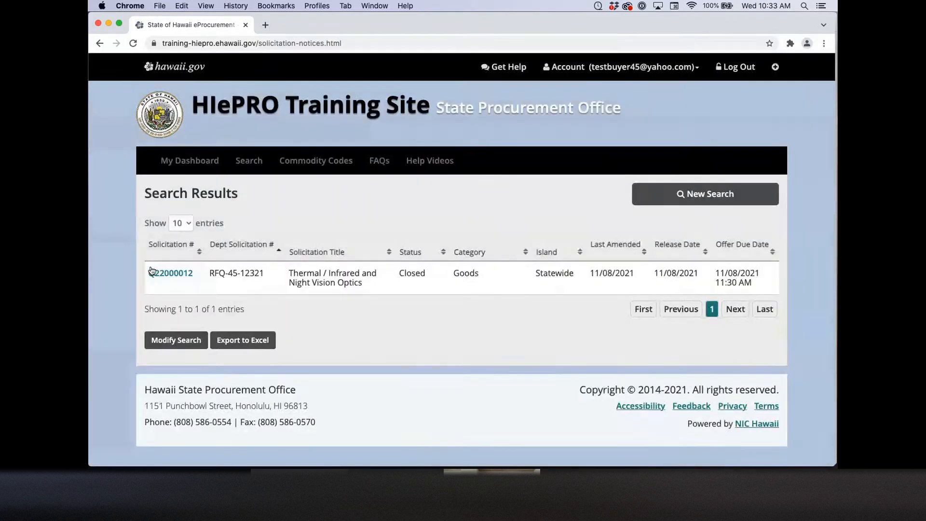
pyautogui.click(151, 271)
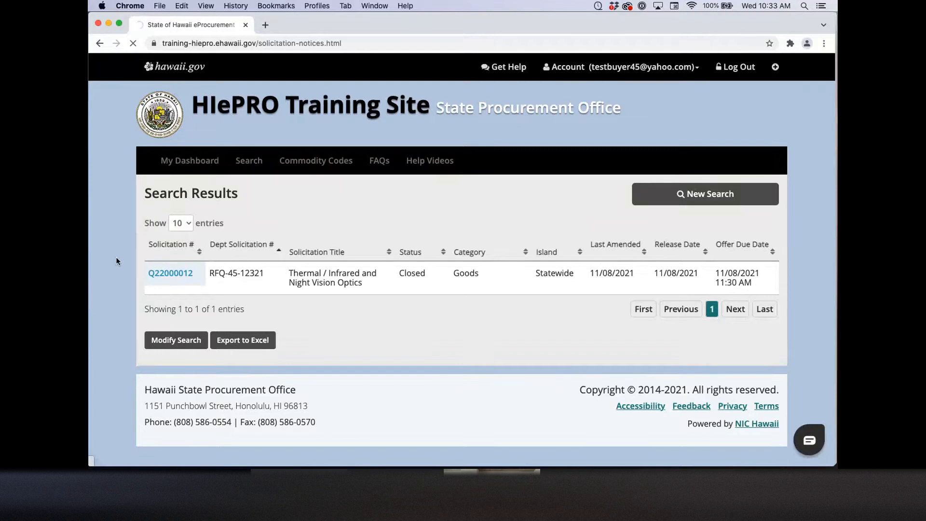
pyautogui.click(451, 255)
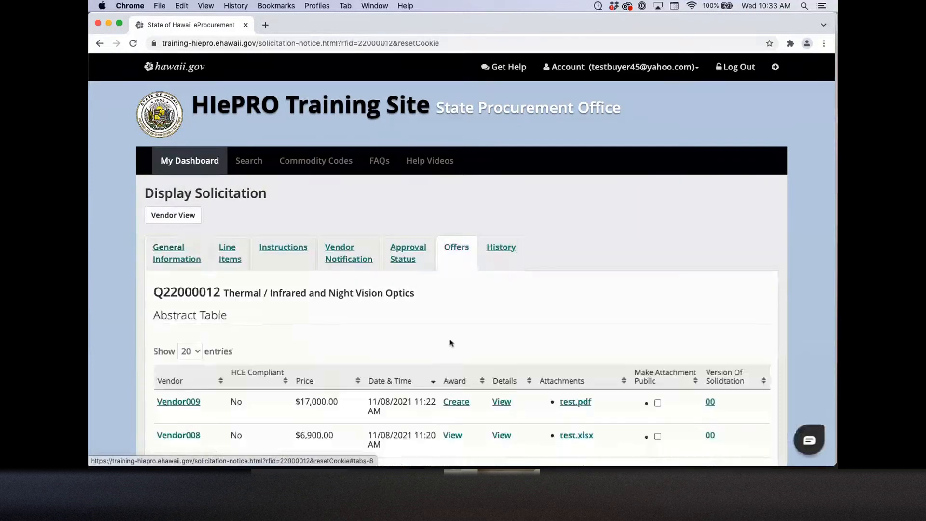
pyautogui.scroll(-4, 421, 343)
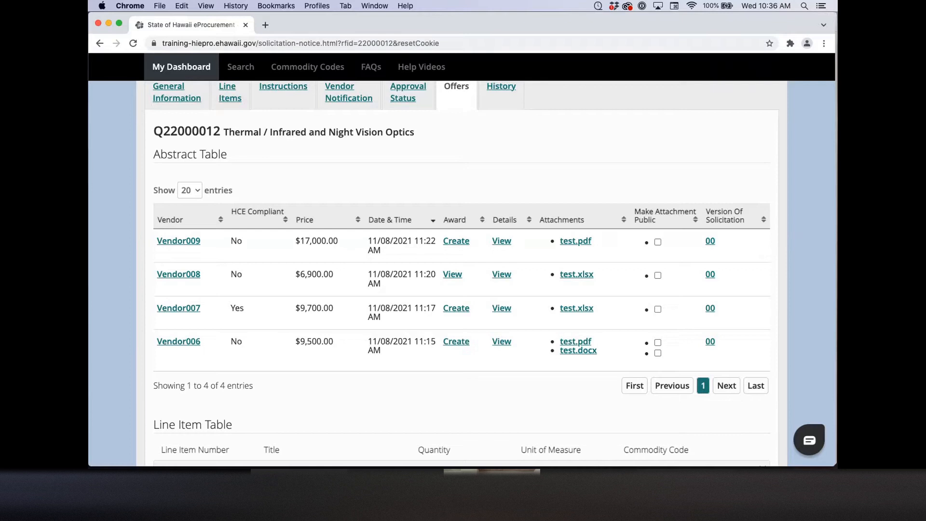
# Step: Open Vendor008's award and review its $3,700.00 amount and ATN MARS4X-WPT line item
pyautogui.click(453, 275)
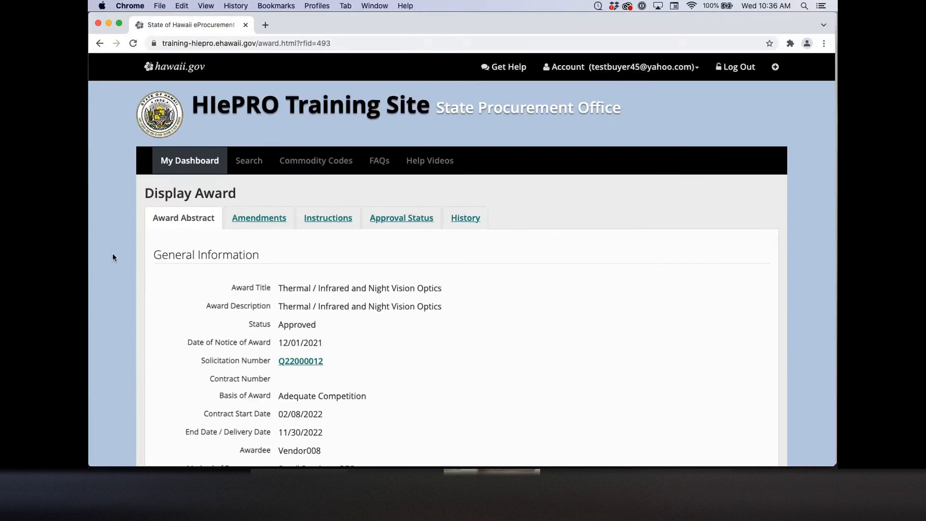
pyautogui.scroll(-10, 112, 253)
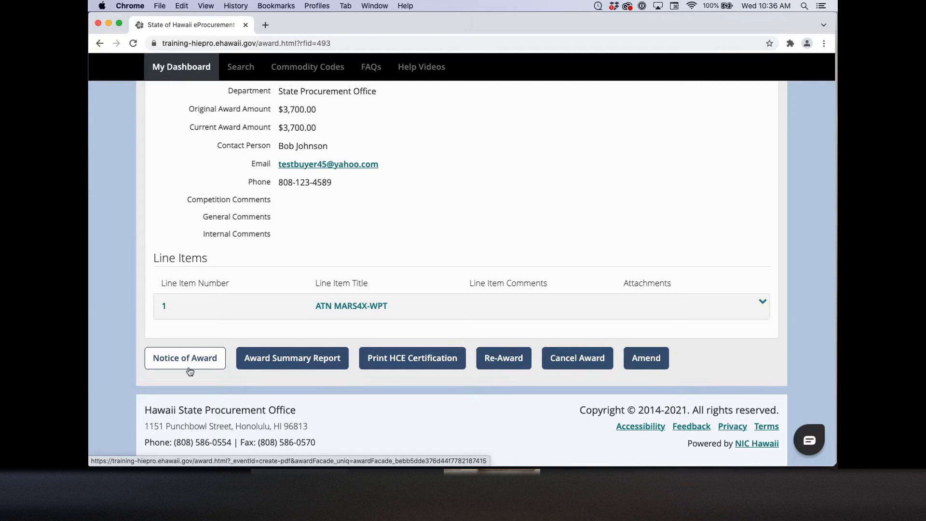
pyautogui.scroll(5, 223, 252)
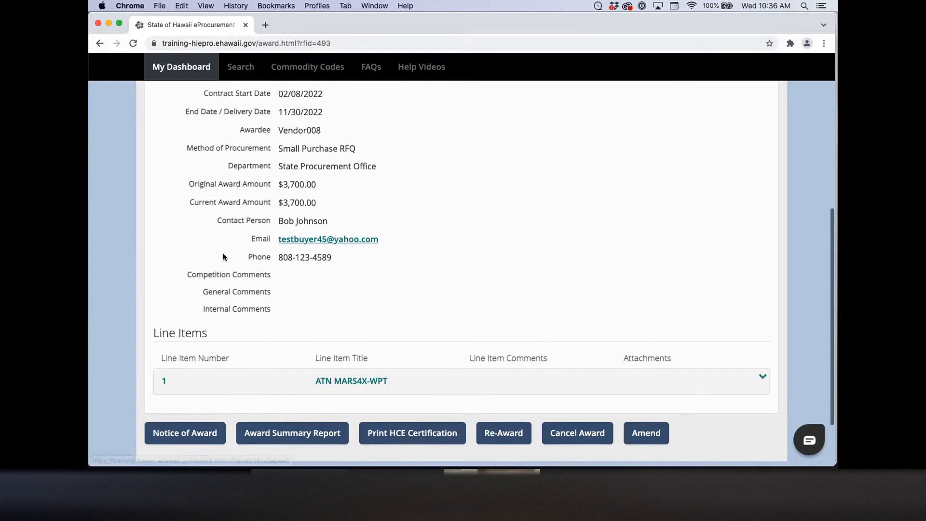
pyautogui.scroll(-1, 223, 252)
pyautogui.scroll(-3, 223, 256)
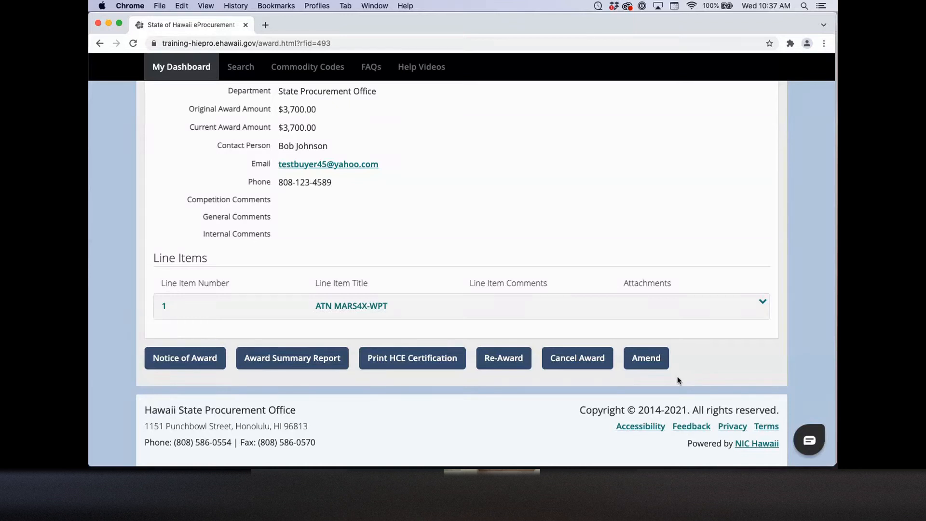
# Step: Start an amendment of the award with amendment type Contract Extension
pyautogui.click(646, 358)
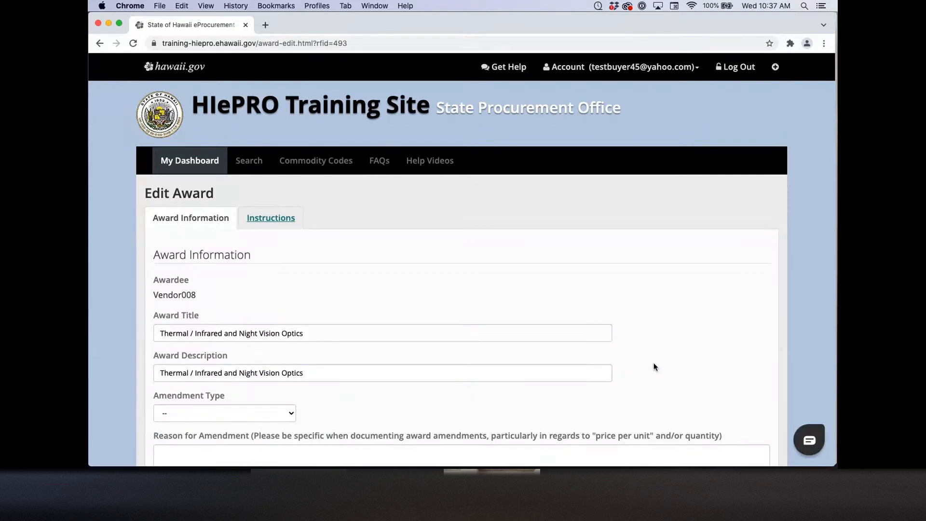
pyautogui.scroll(-5, 441, 371)
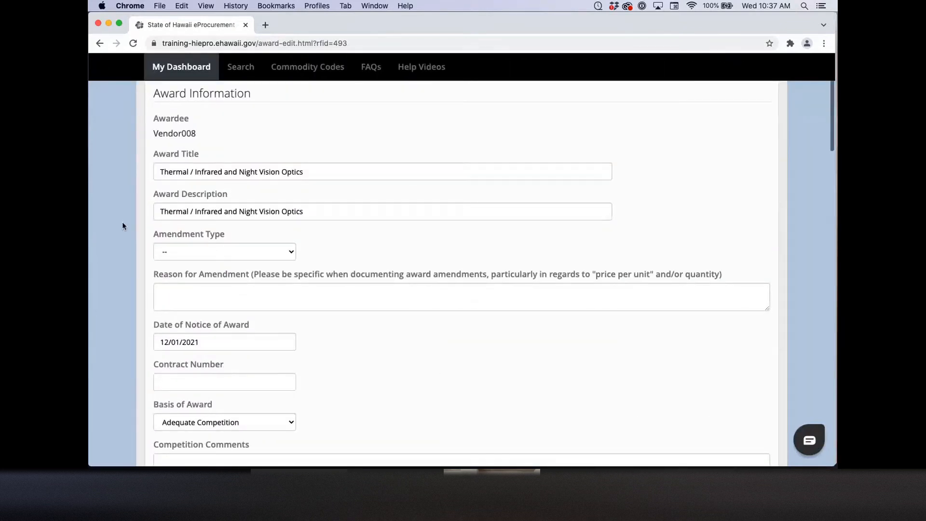
pyautogui.click(183, 251)
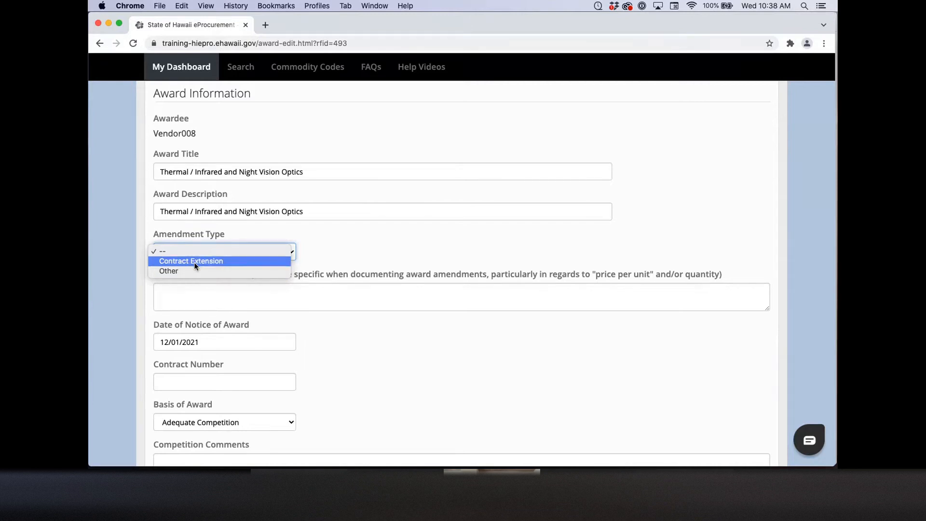
pyautogui.click(194, 263)
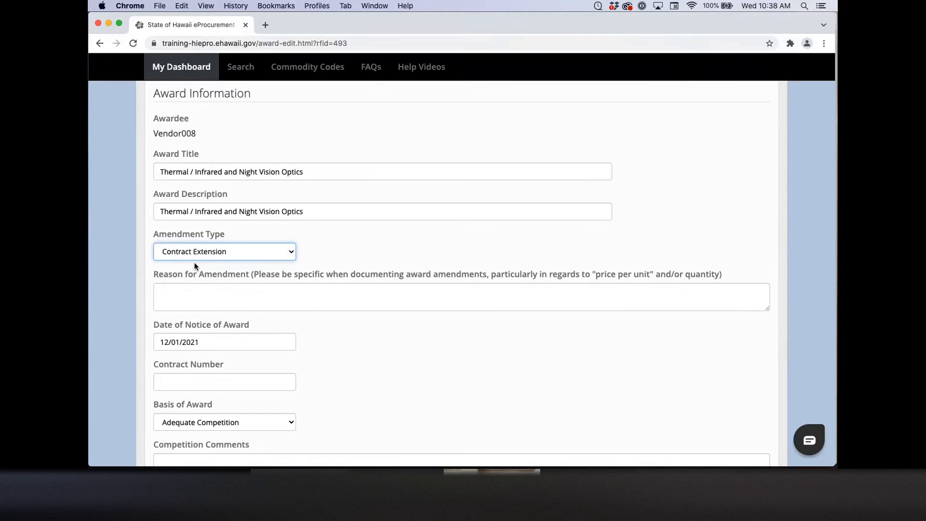
# Step: Enter the reason 'Extending the contract due date from 11/30/2022 to 01/01'
pyautogui.click(196, 293)
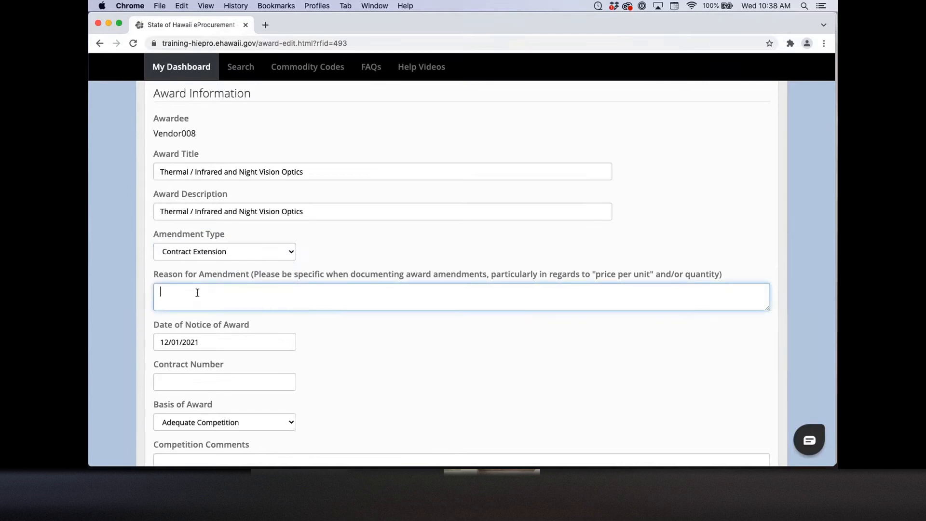
pyautogui.write('Extending the contract due date from')
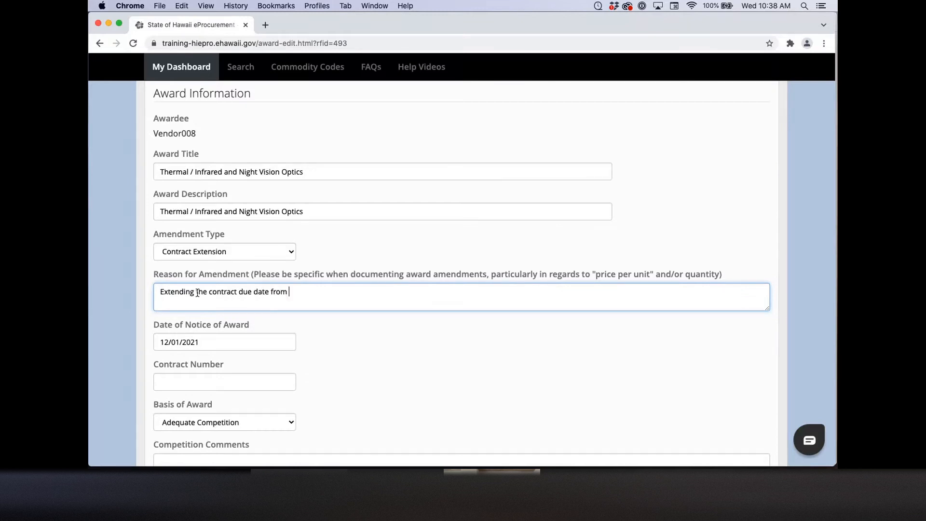
pyautogui.scroll(-3, 197, 292)
pyautogui.scroll(-3, 197, 293)
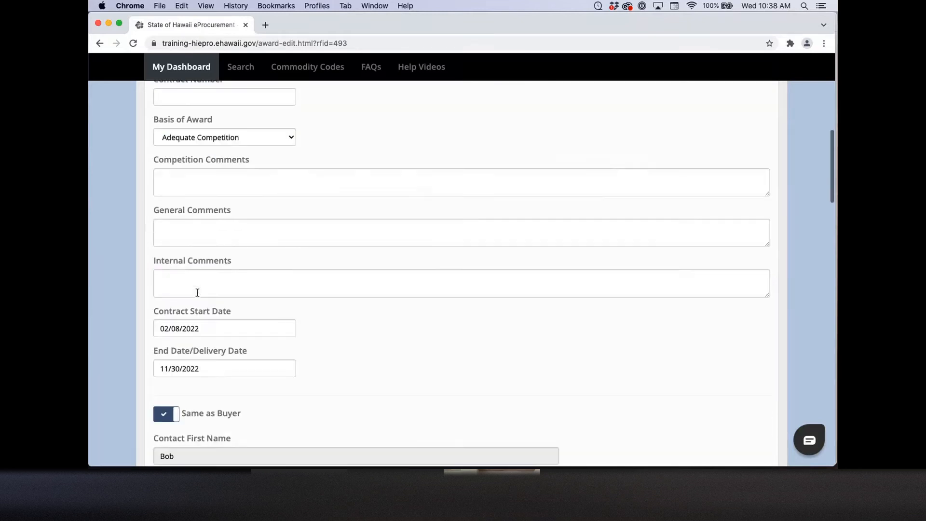
pyautogui.scroll(6, 197, 292)
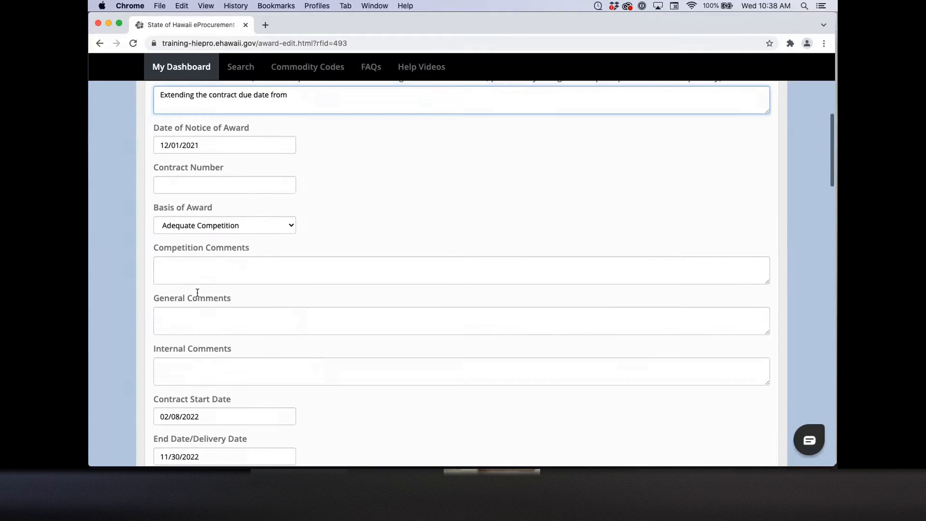
pyautogui.write('11/')
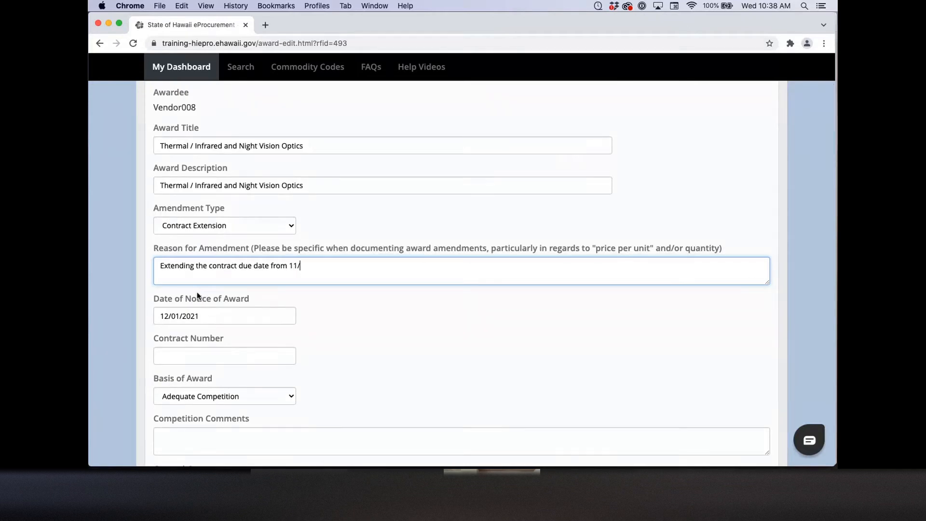
pyautogui.write('30/2022 to 01/01/')
pyautogui.write('2023')
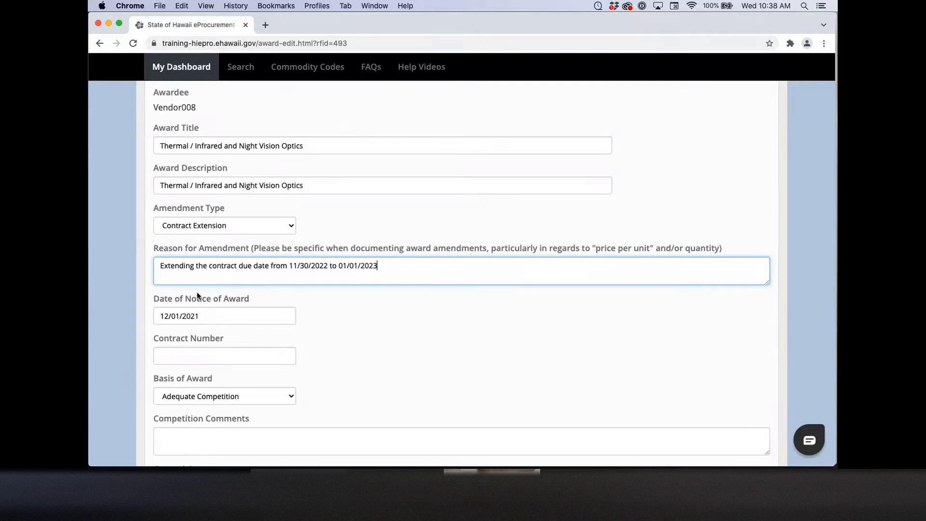
pyautogui.scroll(-6, 300, 306)
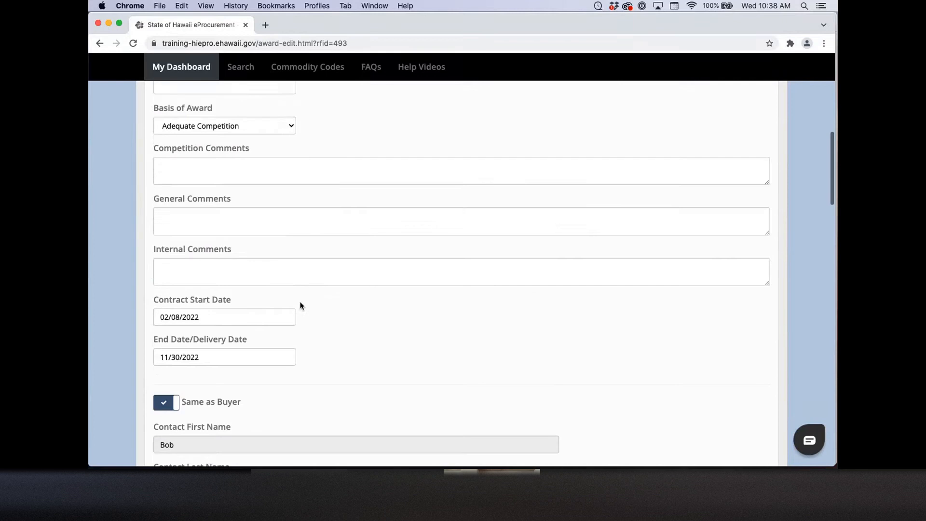
pyautogui.scroll(-1, 300, 306)
# Step: Set the amendment's end date to 01/02/2023 in the date picker
pyautogui.click(207, 318)
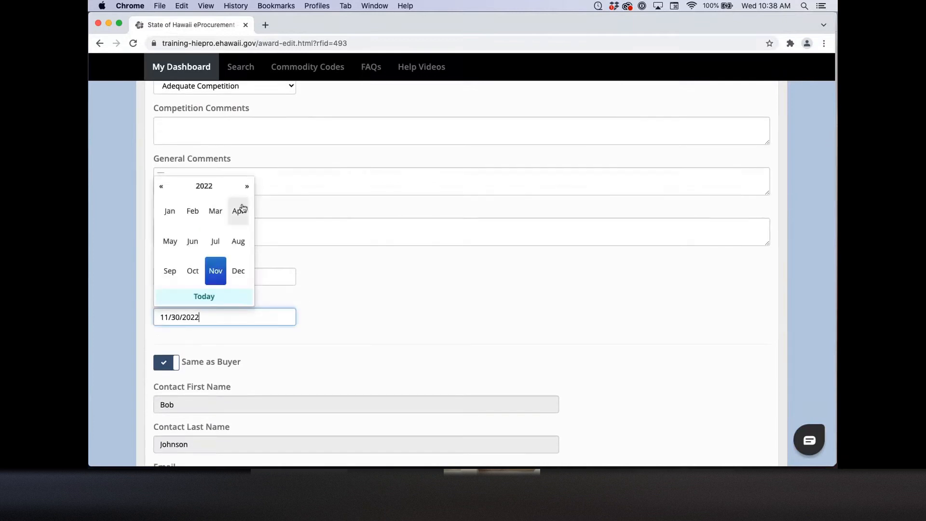
pyautogui.click(247, 186)
pyautogui.click(170, 211)
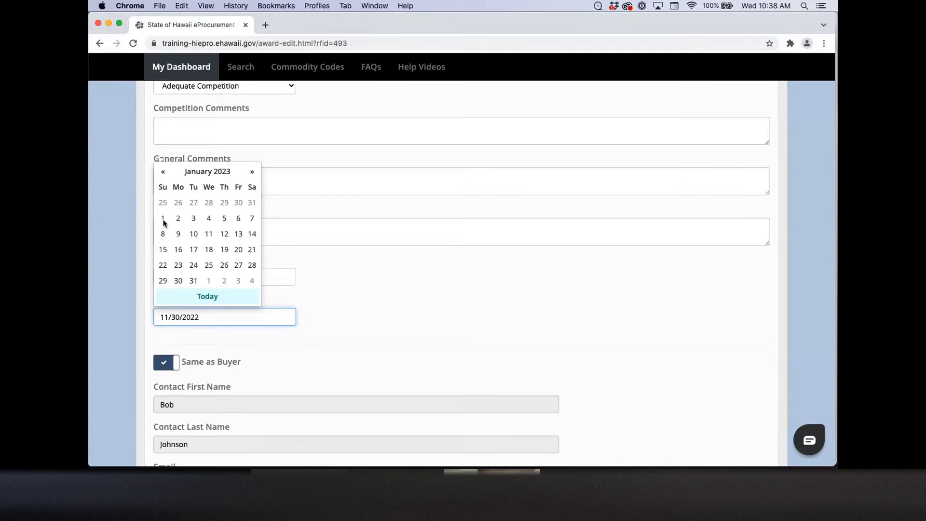
pyautogui.click(178, 218)
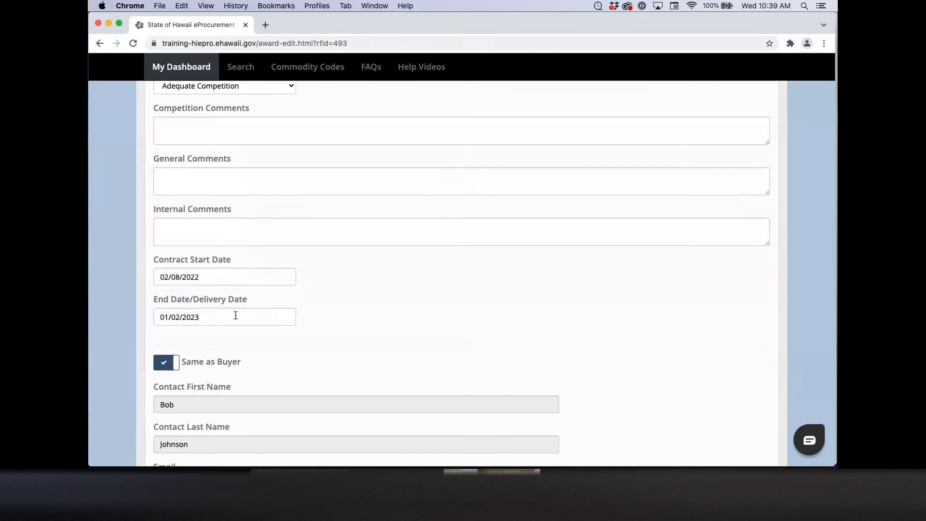
# Step: Correct the new date in the amendment reason to 01/02/2023
pyautogui.scroll(3, 323, 313)
pyautogui.scroll(1, 323, 312)
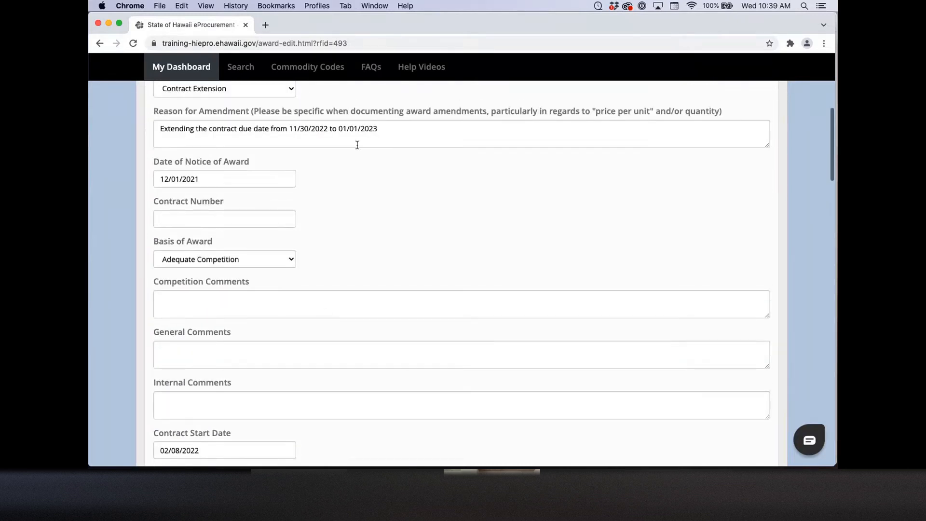
pyautogui.click(360, 130)
pyautogui.press('BackSpace')
pyautogui.write('2')
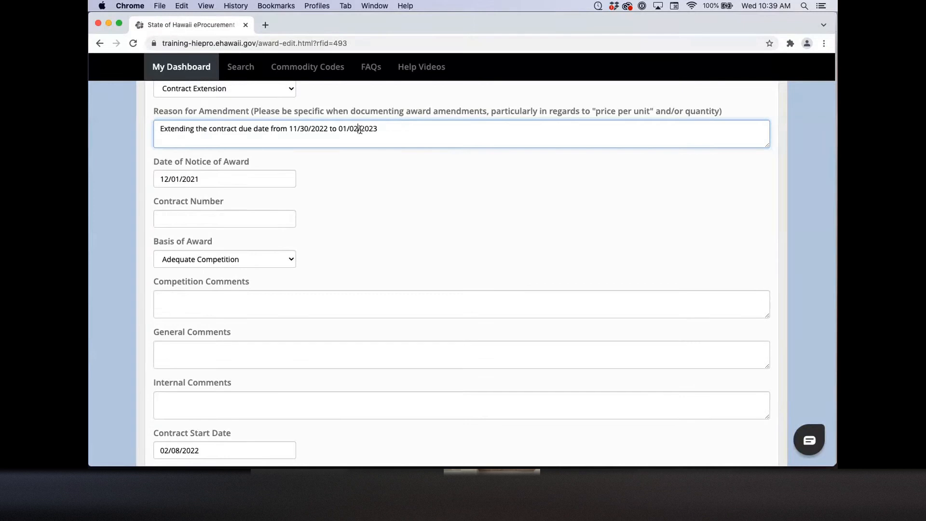
# Step: Check the unchanged start date and the ATN MARS4X-WPT line item down to Preview
pyautogui.scroll(-2, 381, 269)
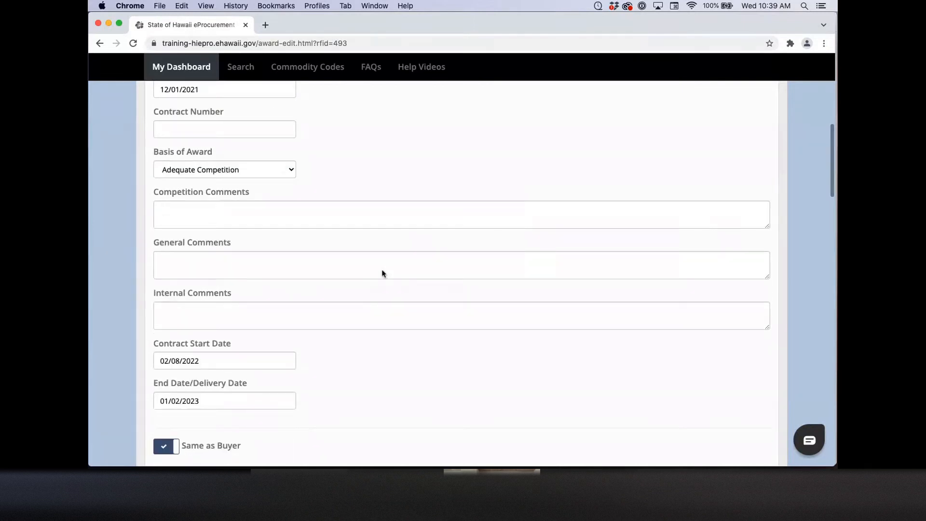
pyautogui.scroll(3, 382, 273)
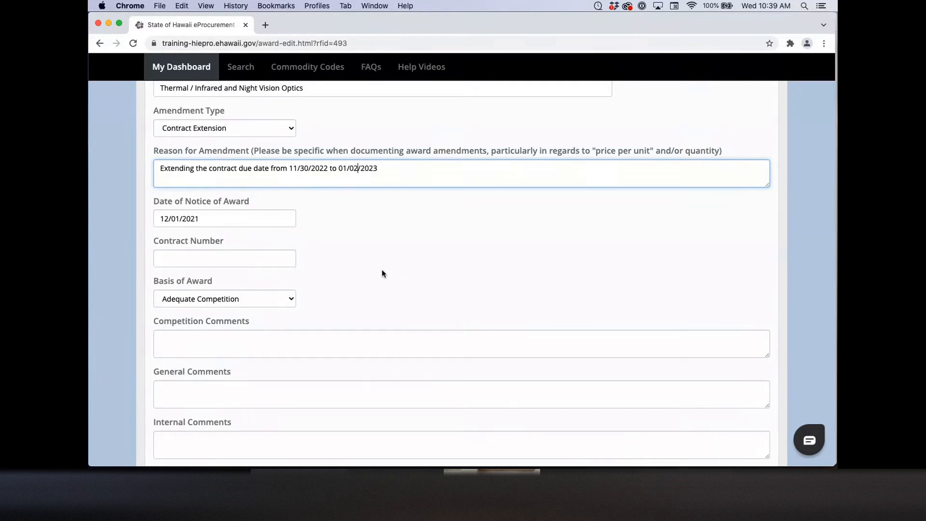
pyautogui.scroll(-3, 382, 273)
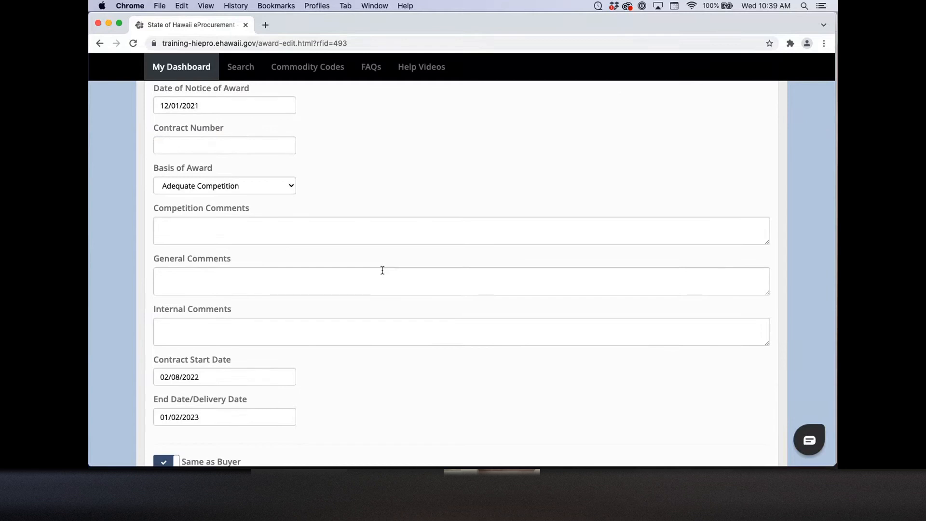
pyautogui.scroll(-3, 382, 270)
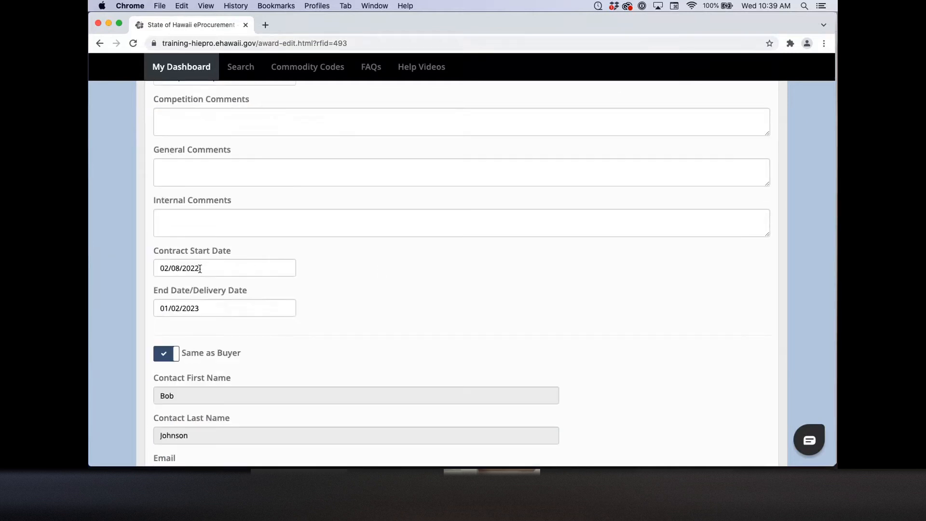
pyautogui.click(199, 269)
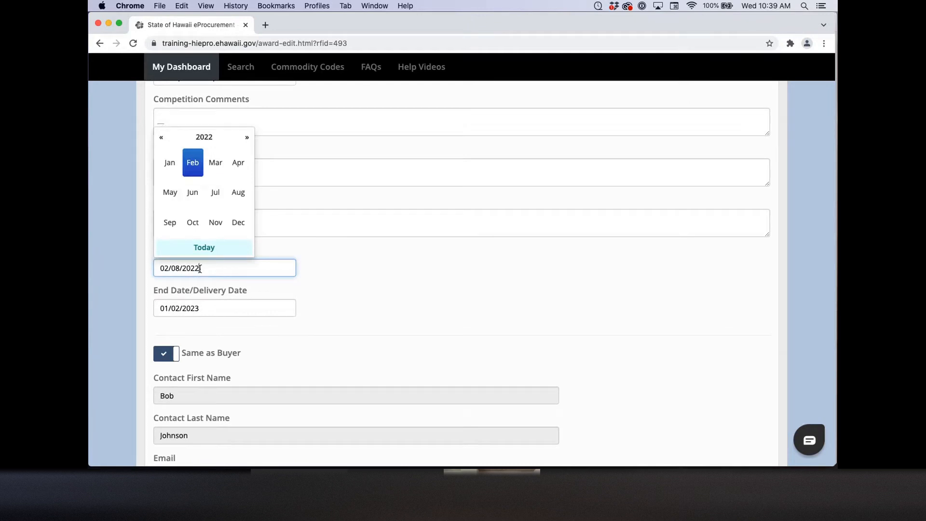
pyautogui.click(138, 265)
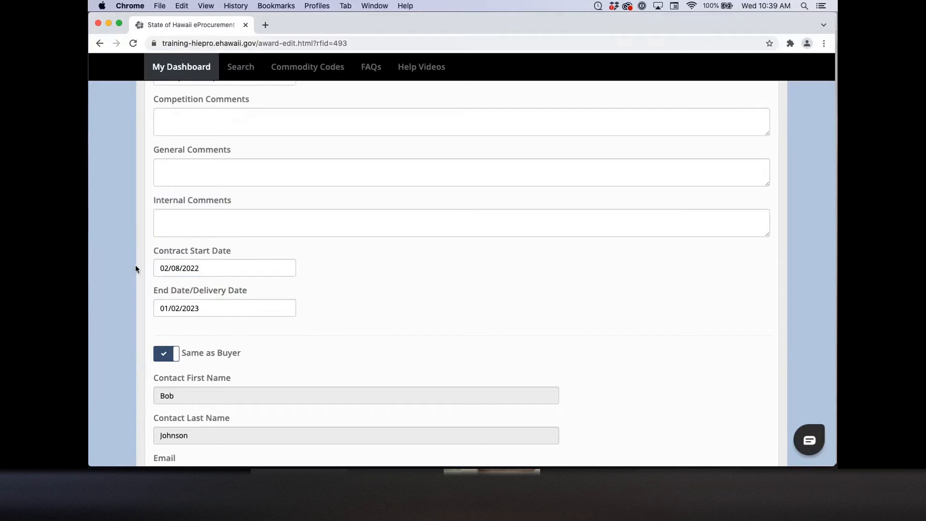
pyautogui.scroll(-3, 135, 265)
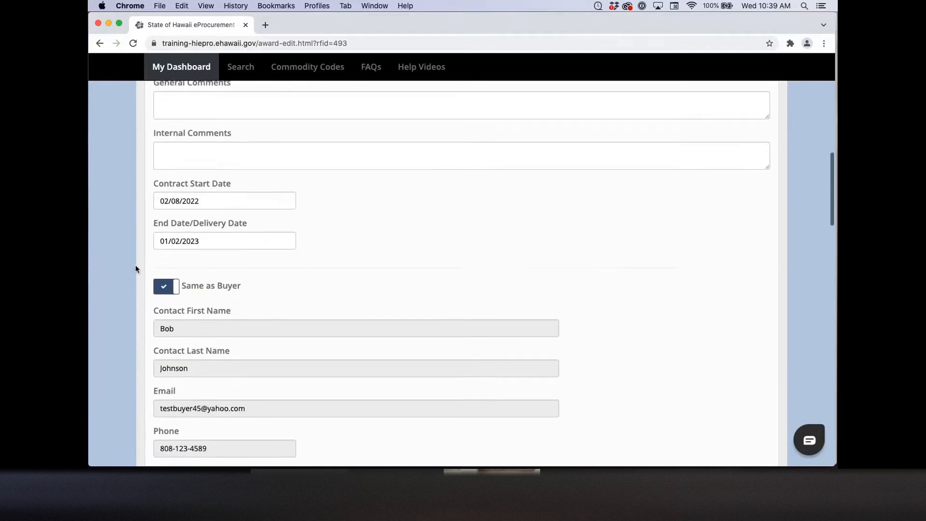
pyautogui.scroll(-2, 135, 267)
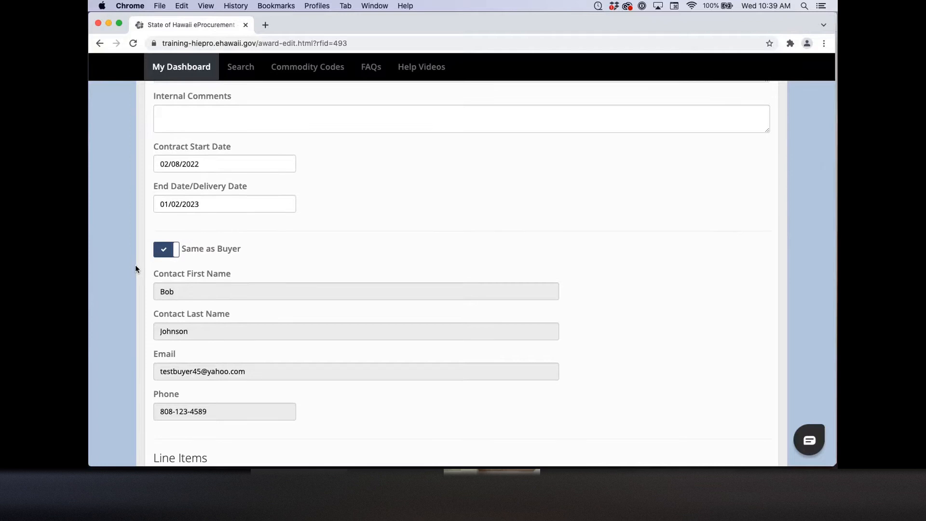
pyautogui.scroll(-2, 135, 268)
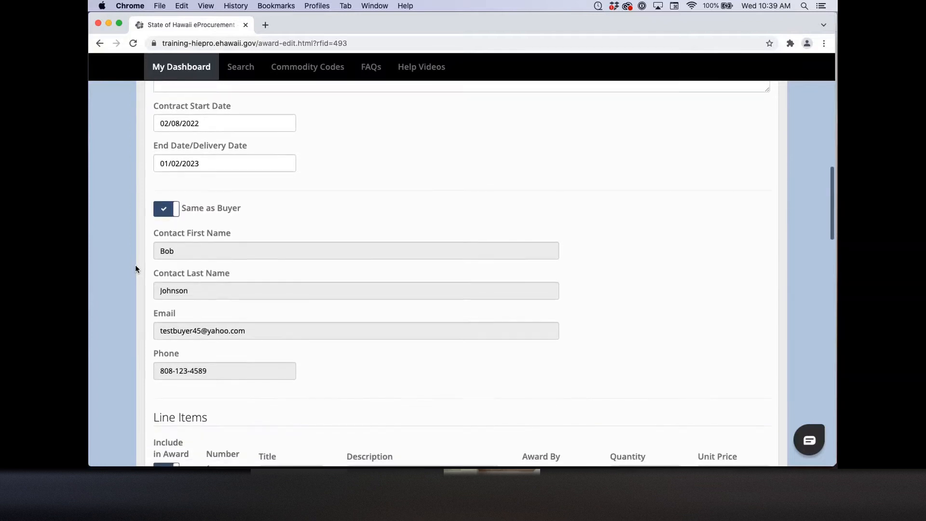
pyautogui.scroll(-1, 135, 268)
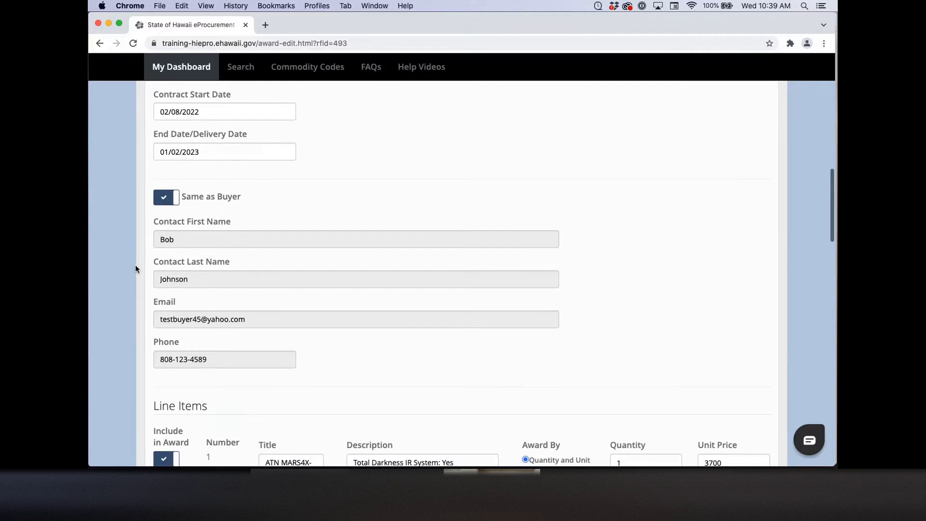
pyautogui.scroll(-5, 135, 268)
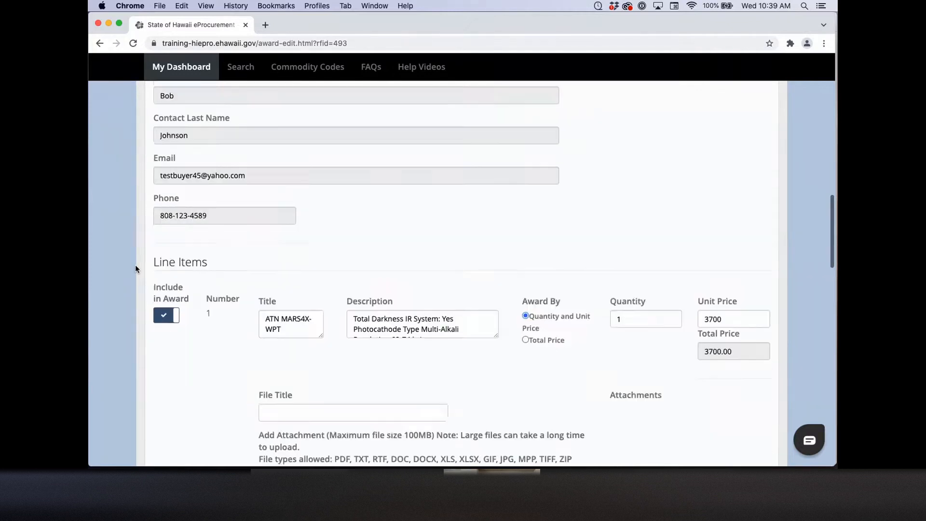
pyautogui.scroll(-20, 135, 269)
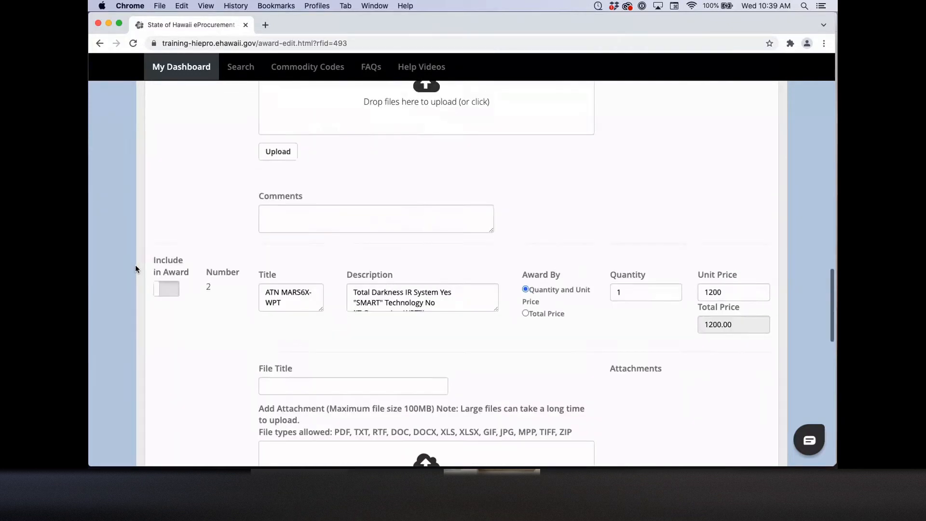
pyautogui.scroll(-4, 135, 269)
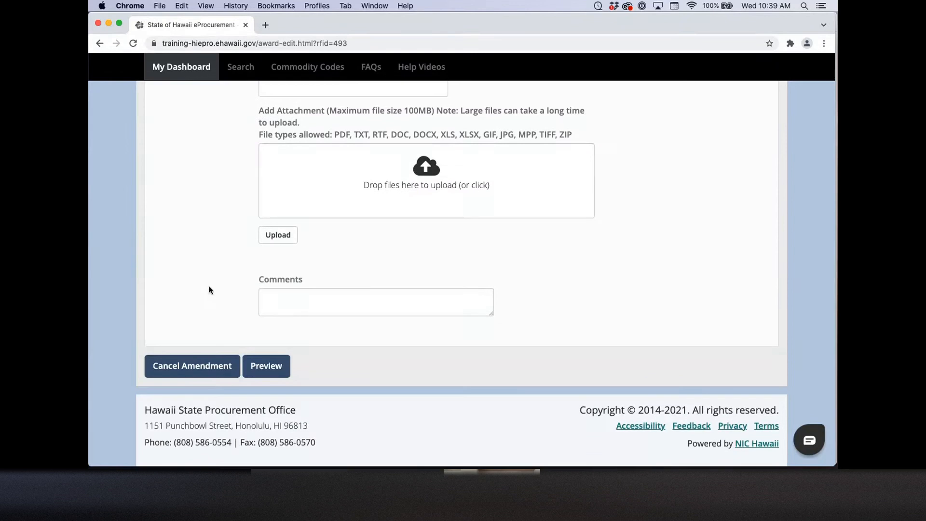
# Step: Preview the Contract Extension amendment and submit it to Vendor008
pyautogui.click(286, 368)
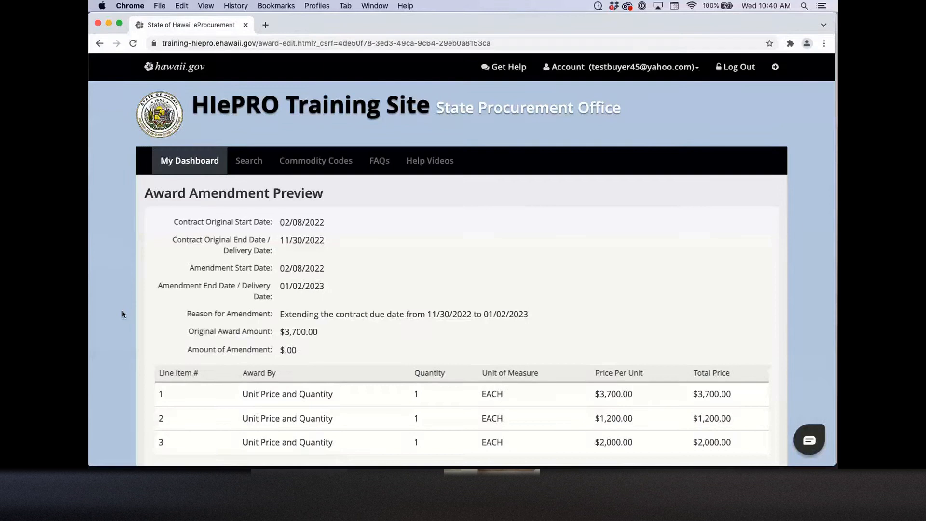
pyautogui.scroll(-2, 123, 314)
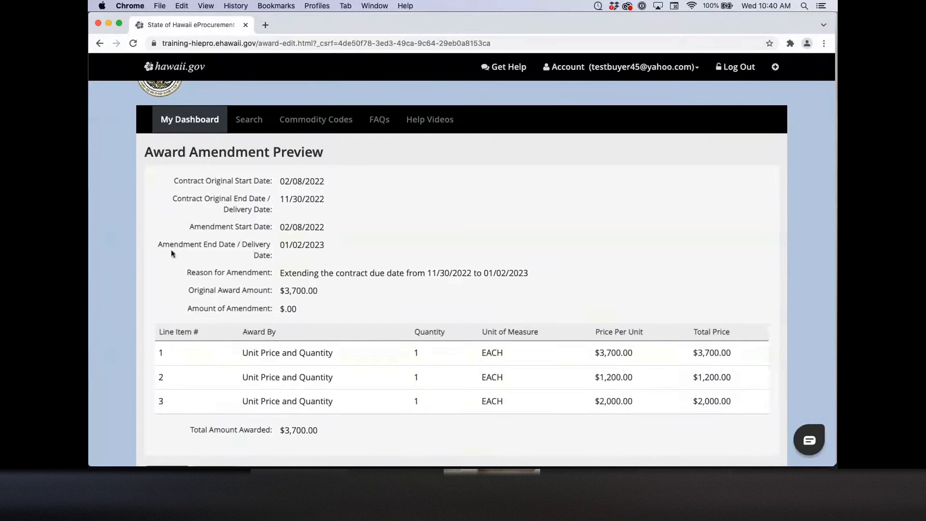
pyautogui.scroll(-5, 125, 251)
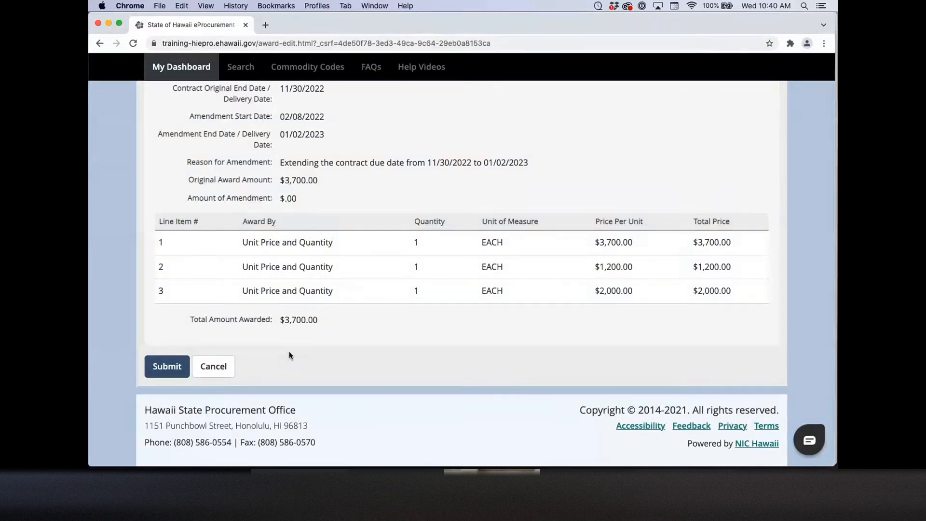
pyautogui.click(163, 365)
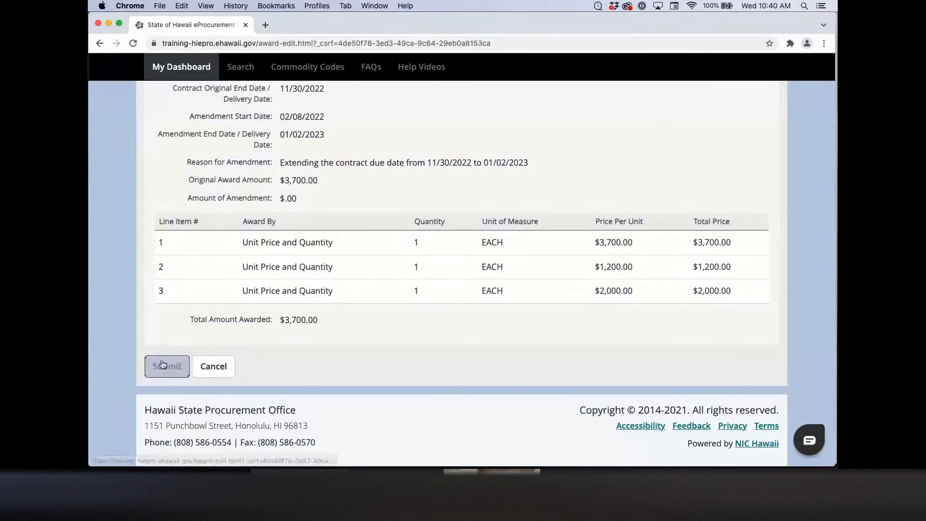
pyautogui.click(163, 365)
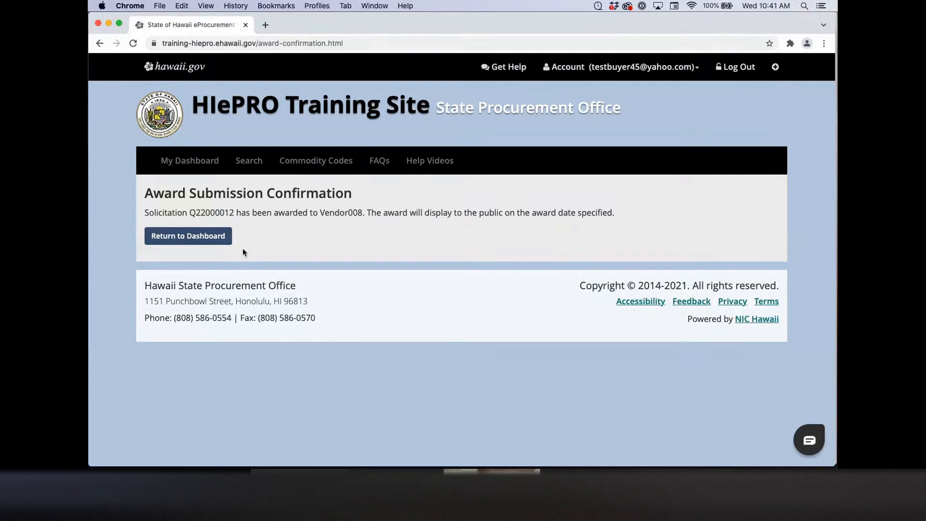
# Step: Copy the solicitation number Q22000012 from the amended award confirmation message
pyautogui.click(222, 241)
pyautogui.moveTo(189, 212); pyautogui.dragTo(234, 212)
pyautogui.press('super+c')
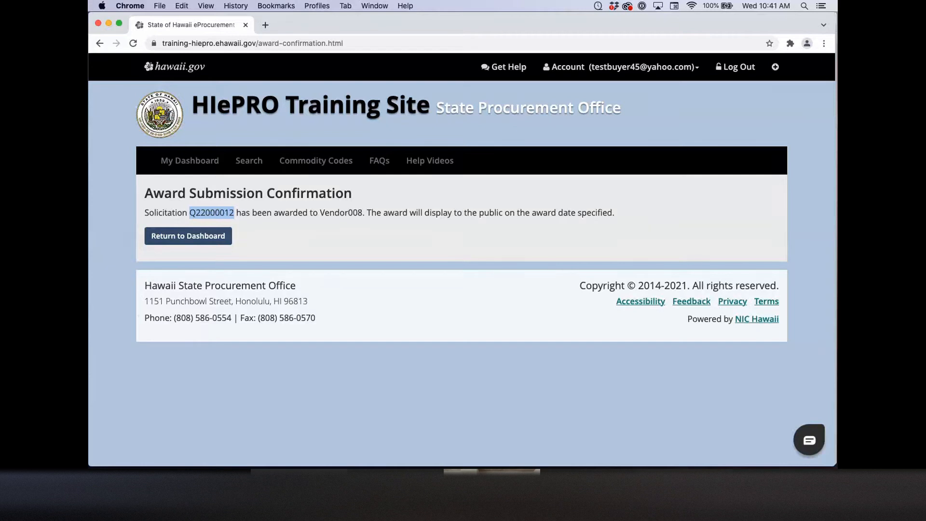
pyautogui.moveTo(189, 213); pyautogui.dragTo(234, 213)
pyautogui.press('super+c')
pyautogui.click(299, 216)
# Step: Search solicitations for Q22000012 and open its Awarded solicitation record
pyautogui.click(259, 164)
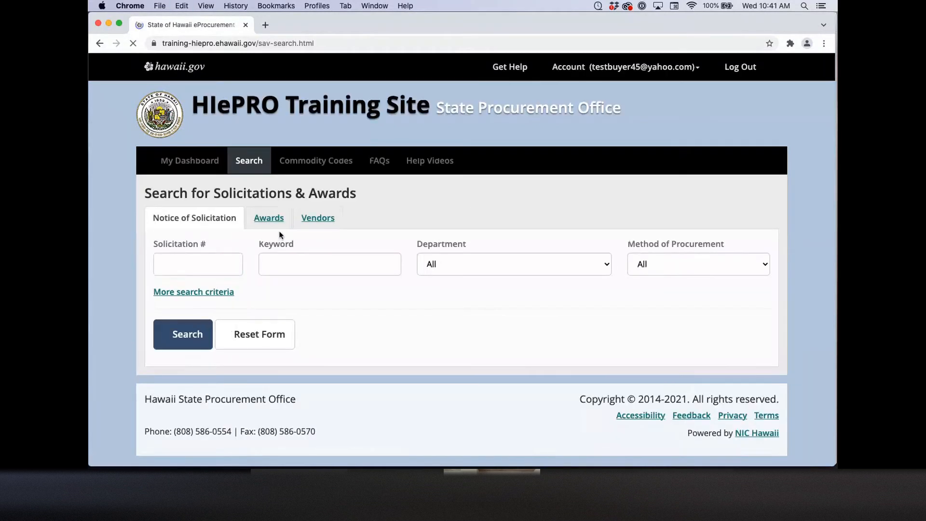
pyautogui.click(211, 264)
pyautogui.press('super+v')
pyautogui.click(196, 332)
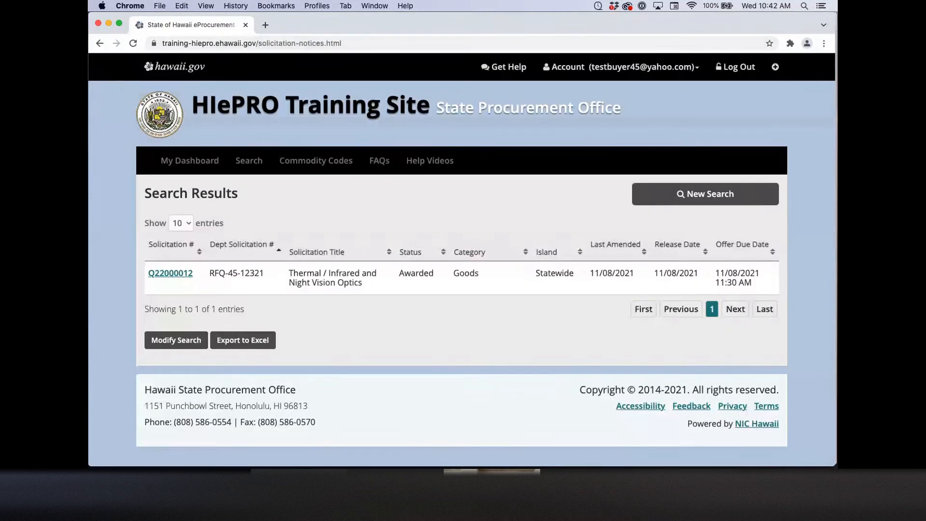
pyautogui.click(182, 276)
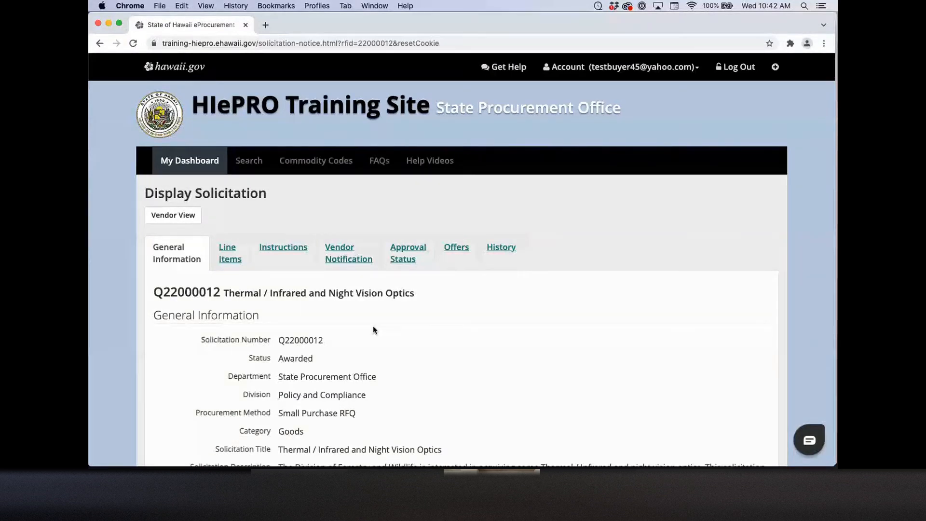
# Step: Review the Q22000012 solicitation details, then return to the solicitation and award search
pyautogui.scroll(-15, 373, 328)
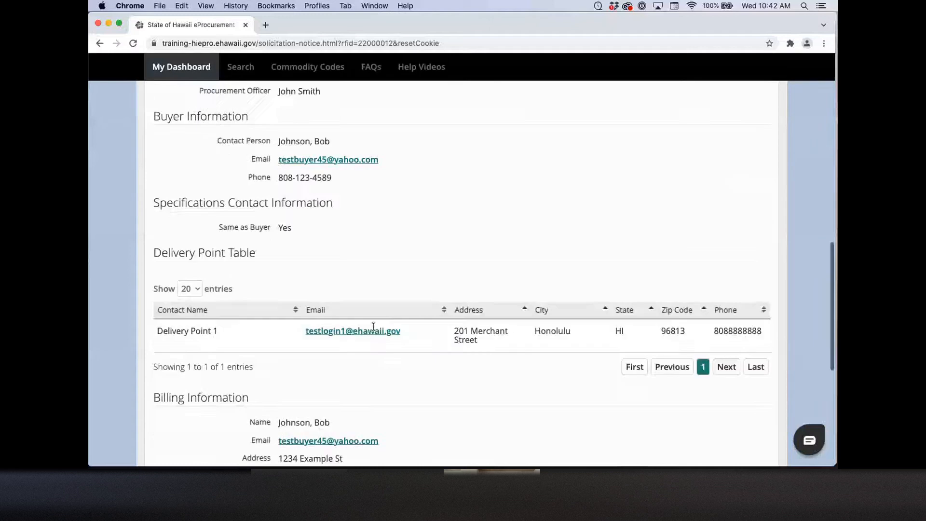
pyautogui.scroll(-5, 374, 330)
pyautogui.scroll(20, 375, 330)
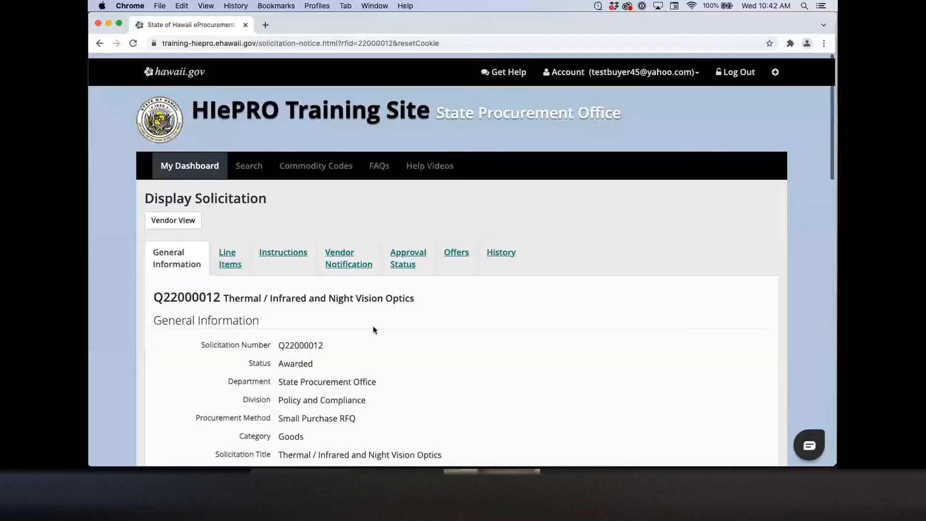
pyautogui.click(255, 161)
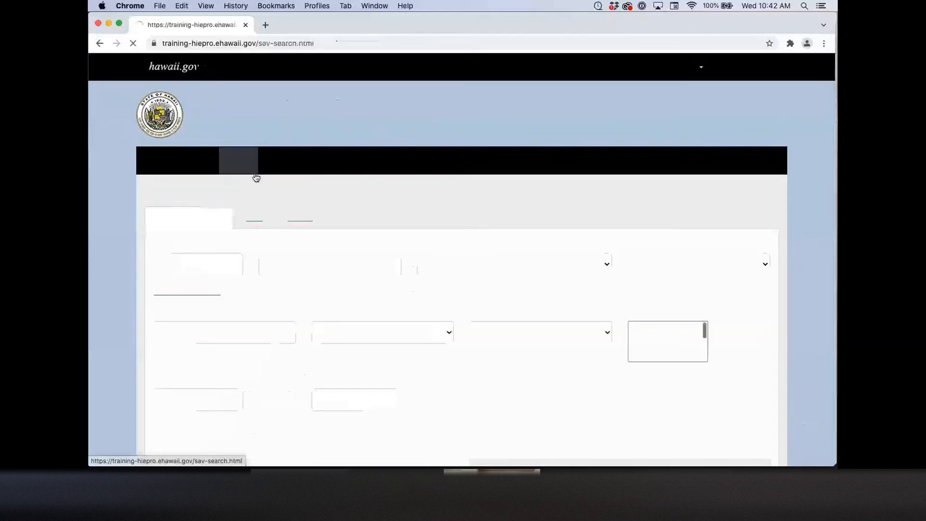
# Step: Search awards for Q22000012 and open the Thermal / Infrared and Night Vision Optics award
pyautogui.click(261, 217)
pyautogui.click(180, 264)
pyautogui.press('super+v')
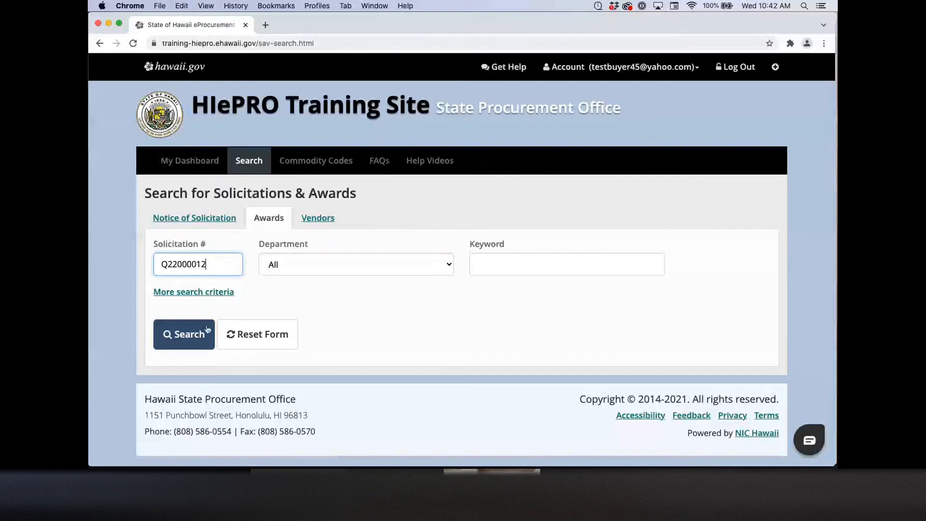
pyautogui.click(186, 333)
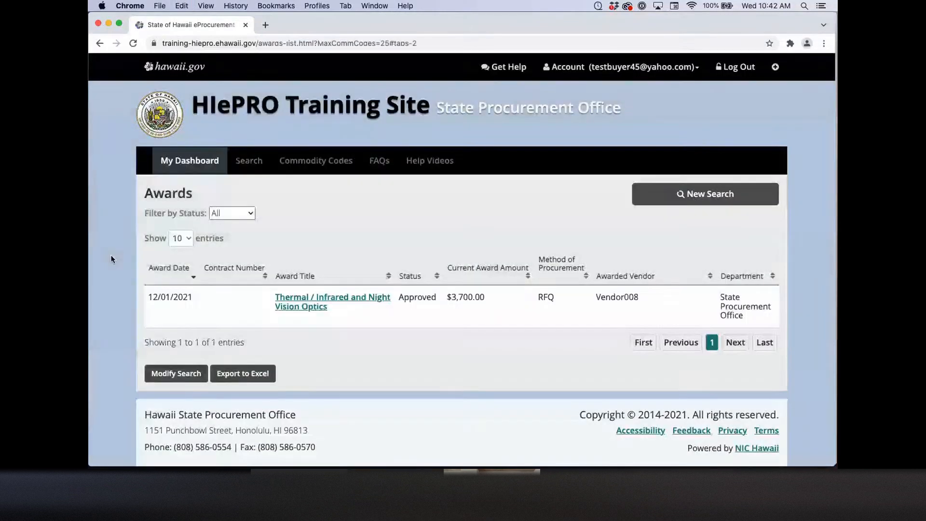
pyautogui.click(317, 307)
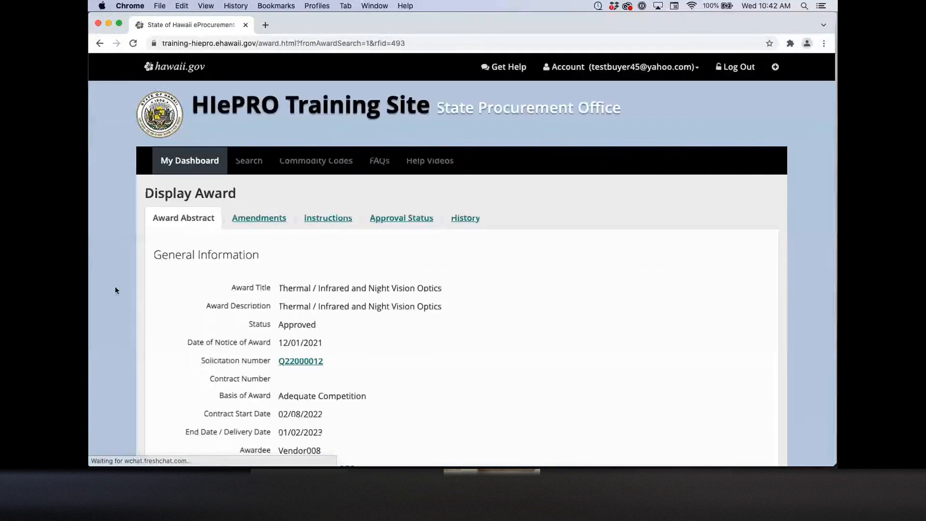
pyautogui.scroll(-5, 115, 290)
pyautogui.scroll(-3, 115, 290)
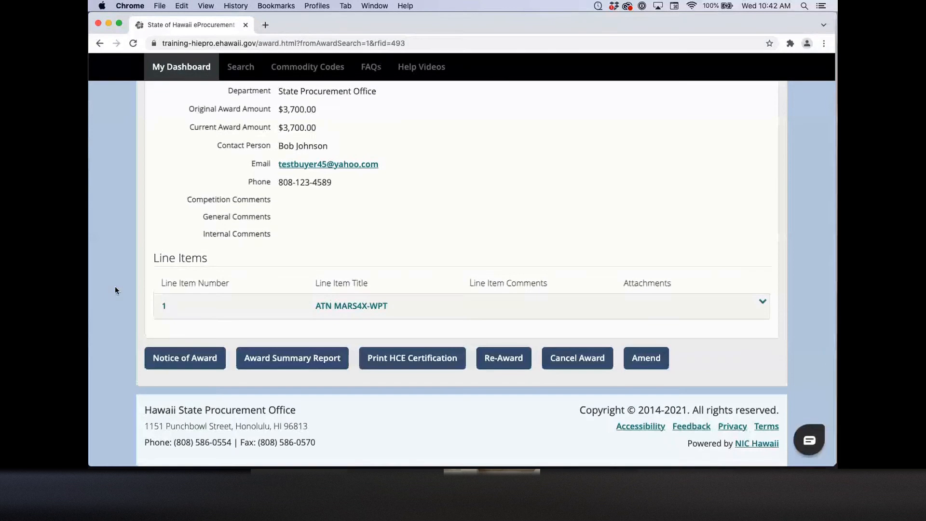
# Step: Cancel the Vendor008 award without re-issuing it, giving 'test' as the reason
pyautogui.click(593, 368)
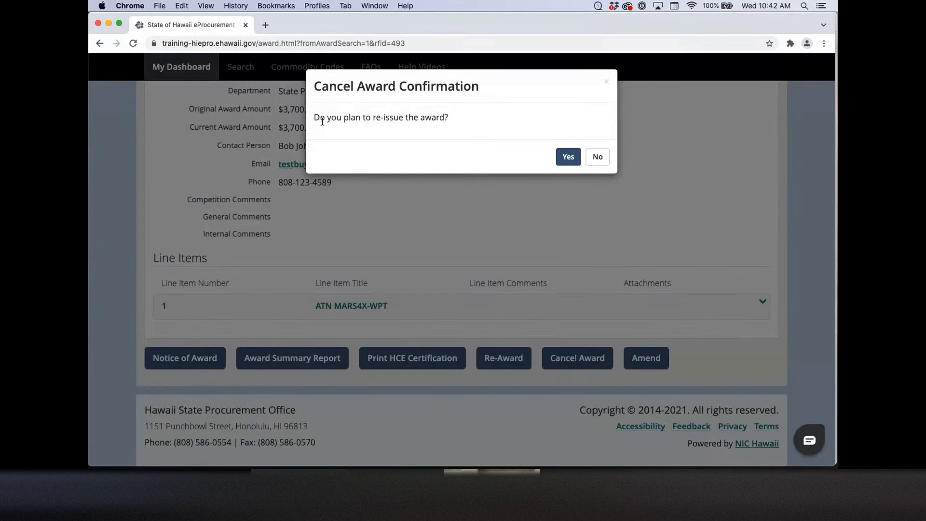
pyautogui.click(596, 157)
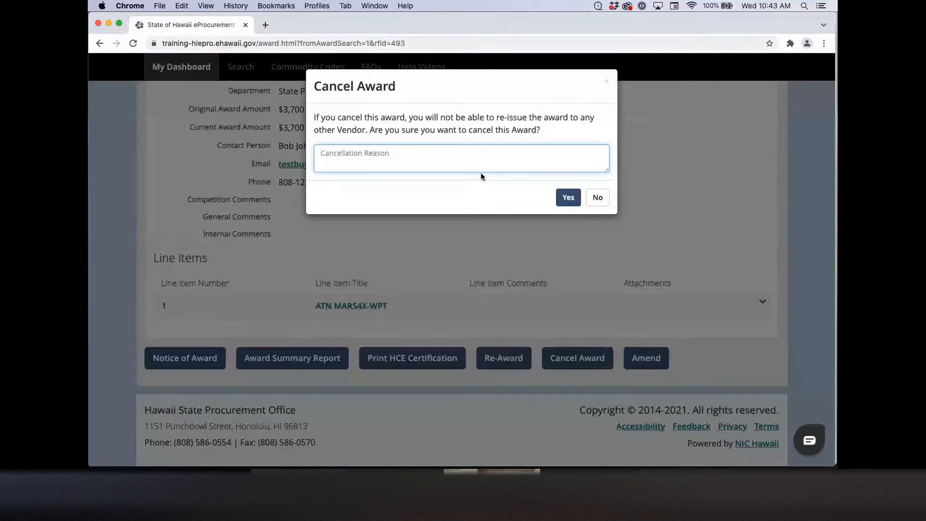
pyautogui.write('test')
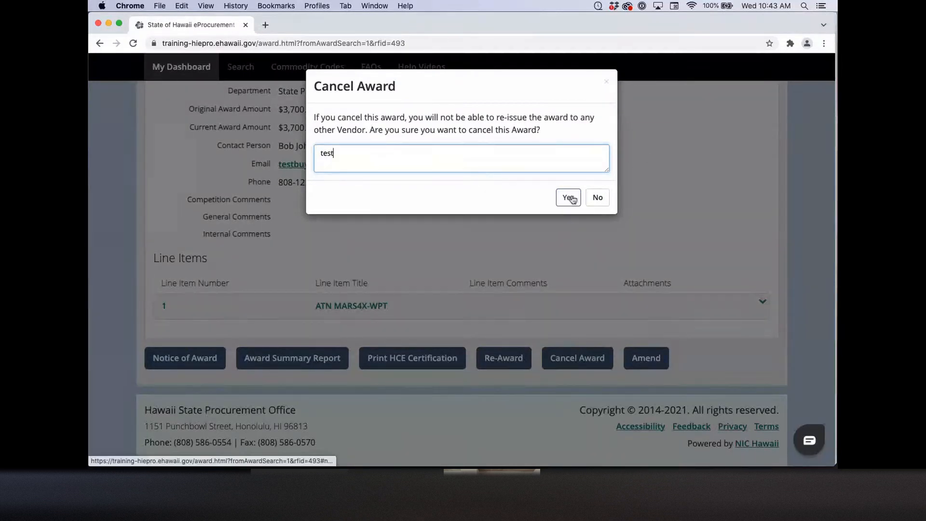
pyautogui.click(569, 198)
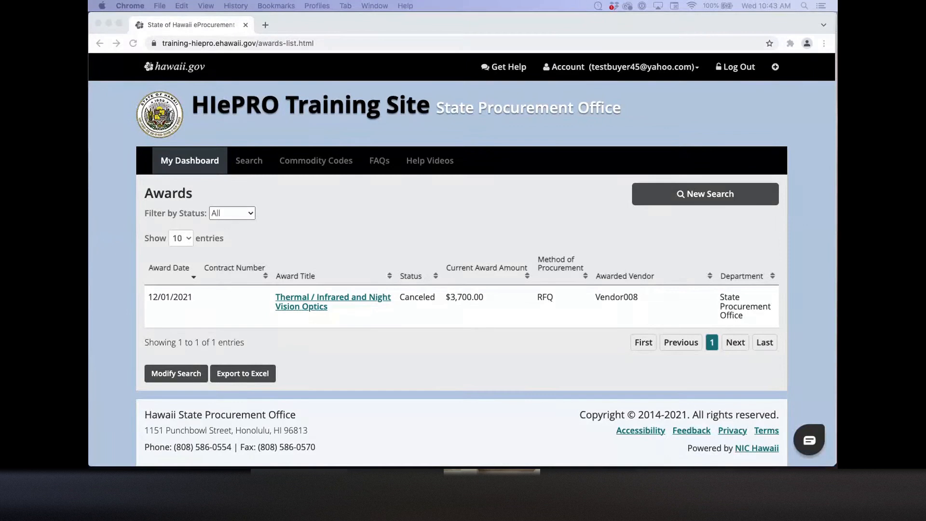
# Step: Search awards for Q18000126 and open the award record found
pyautogui.click(255, 160)
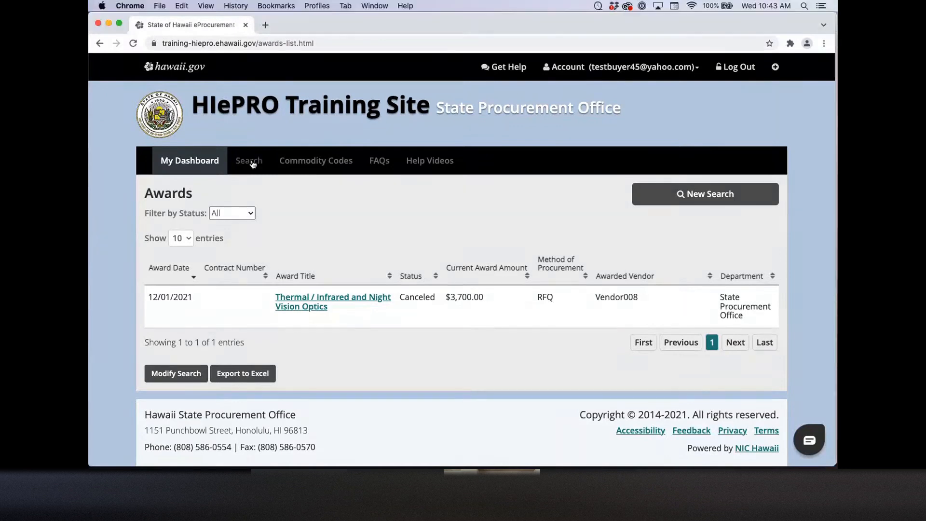
pyautogui.click(267, 224)
pyautogui.click(223, 265)
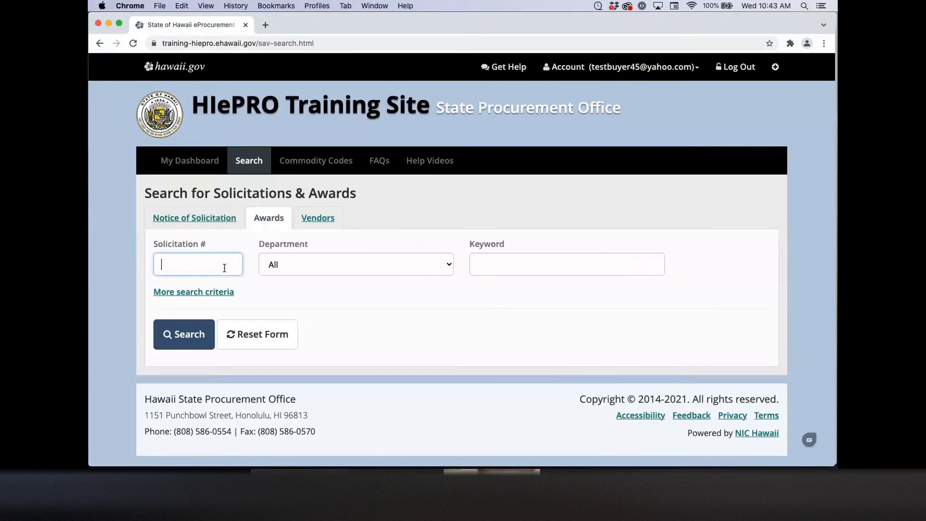
pyautogui.write('Q18000126')
pyautogui.press('Return')
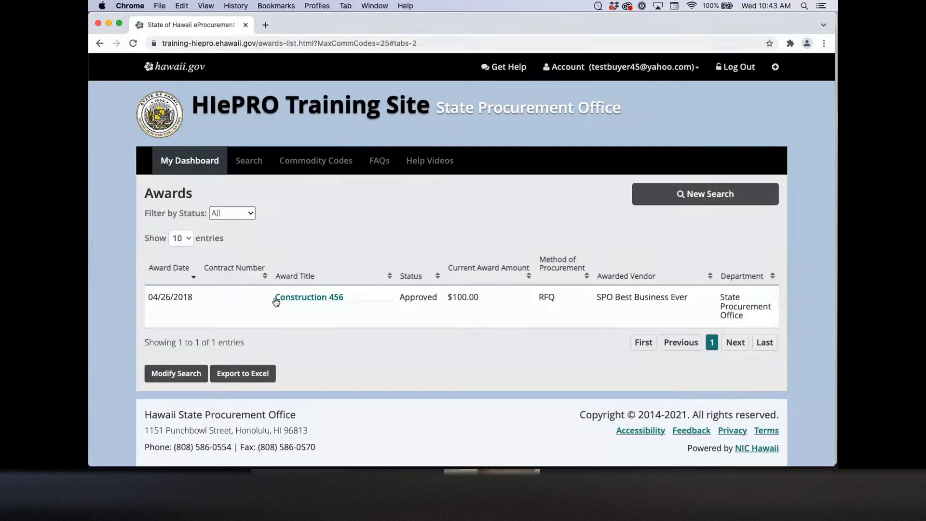
pyautogui.click(276, 299)
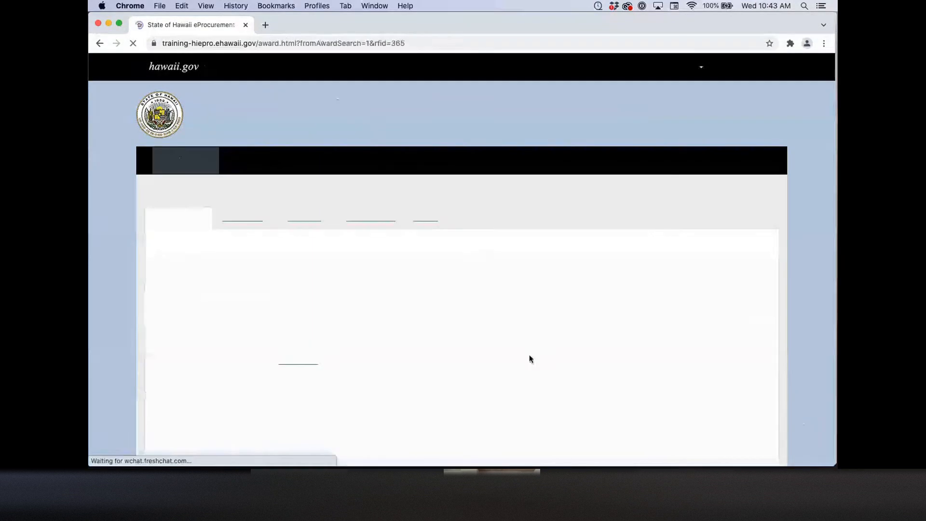
pyautogui.scroll(-8, 530, 359)
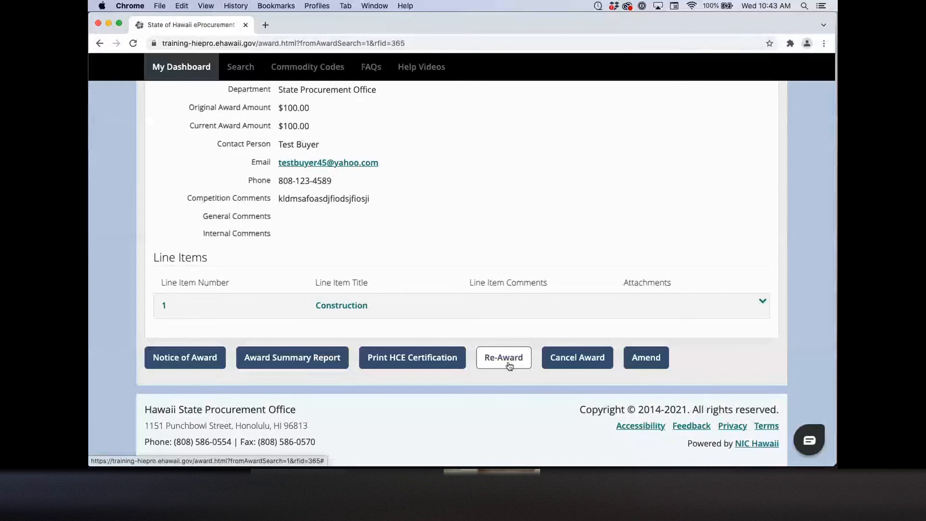
# Step: Re-award the Q18000126 contract and review its single $53,000.00 offer in the abstract
pyautogui.click(509, 366)
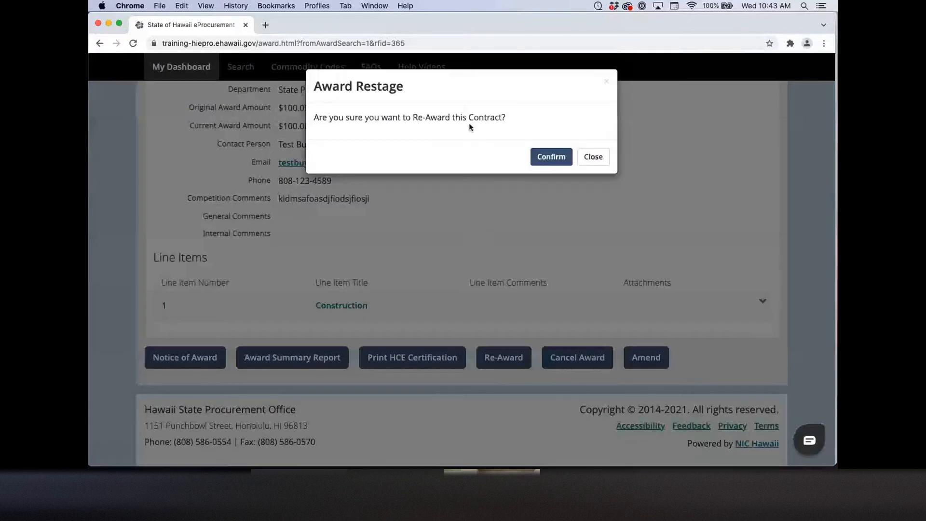
pyautogui.click(555, 156)
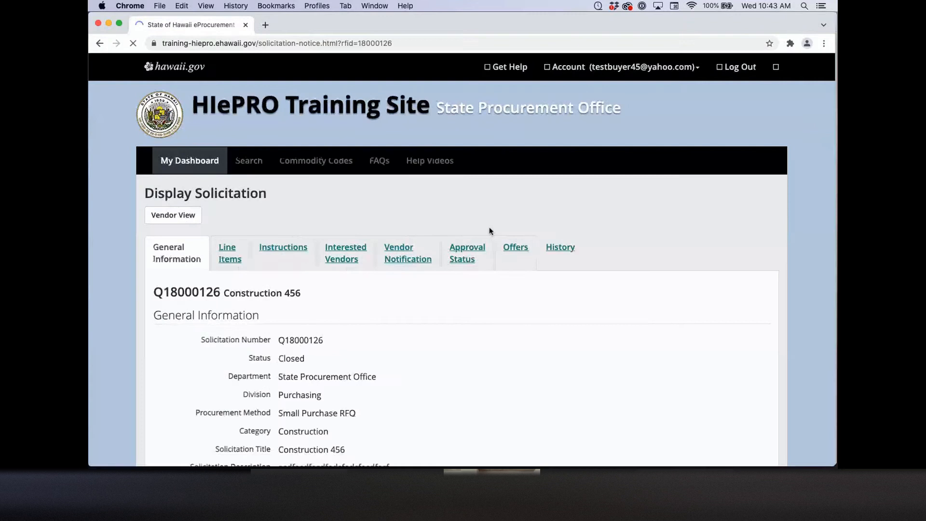
pyautogui.click(509, 250)
pyautogui.scroll(-3, 452, 308)
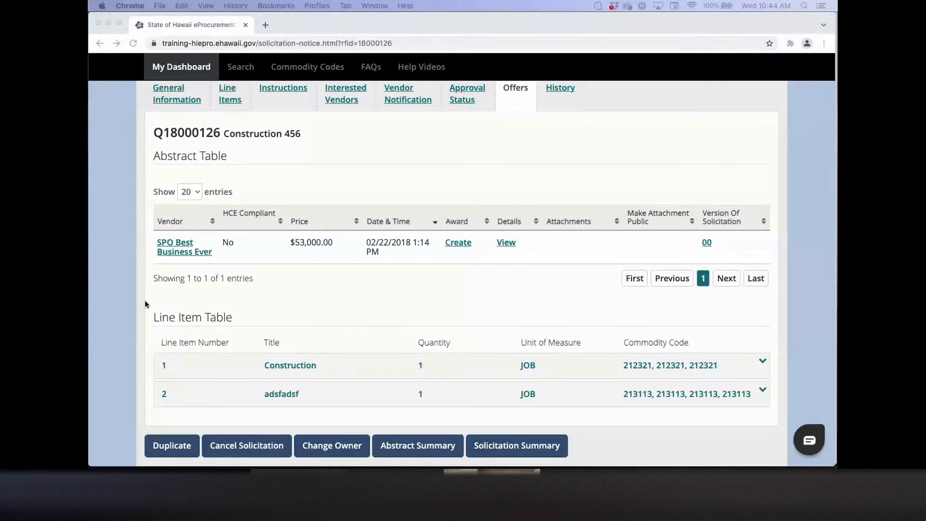
pyautogui.scroll(5, 144, 303)
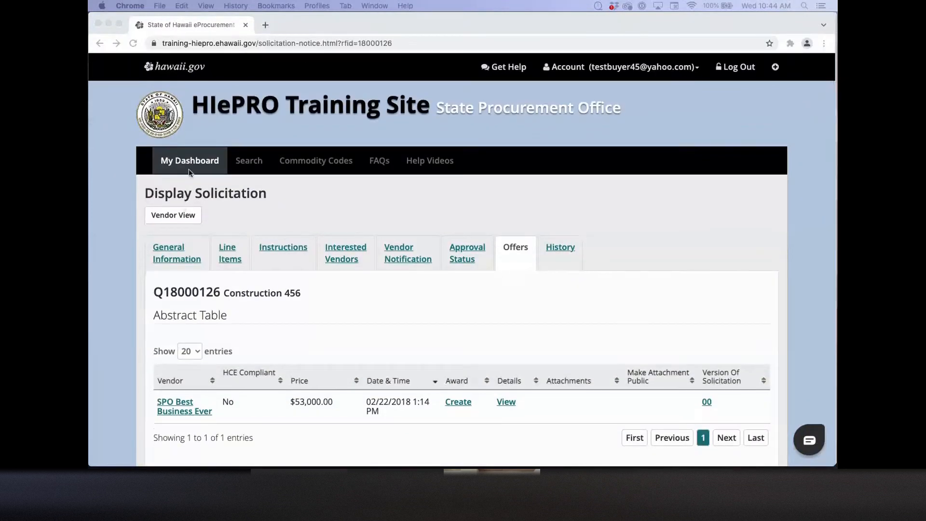
# Step: Return to the Buyer Dashboard and bring the 'What would you like to do?' options into view
pyautogui.click(189, 169)
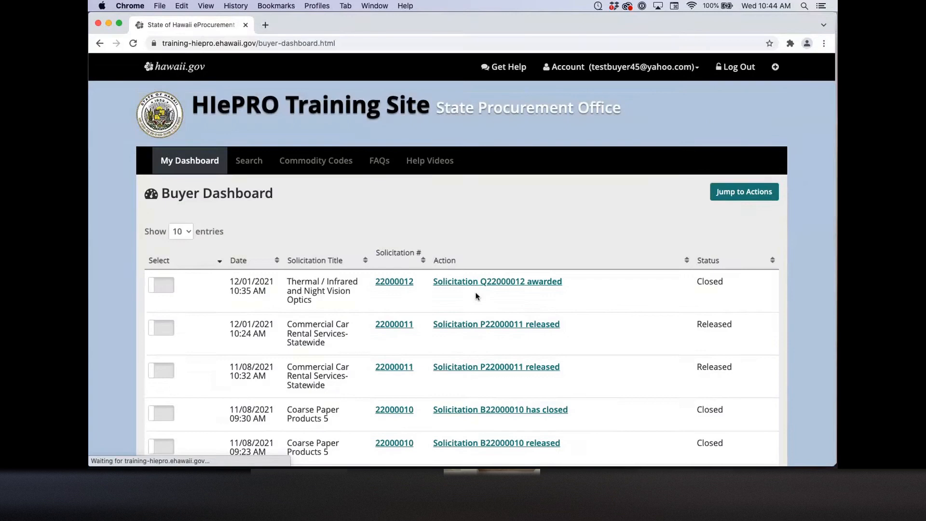
pyautogui.scroll(-8, 476, 296)
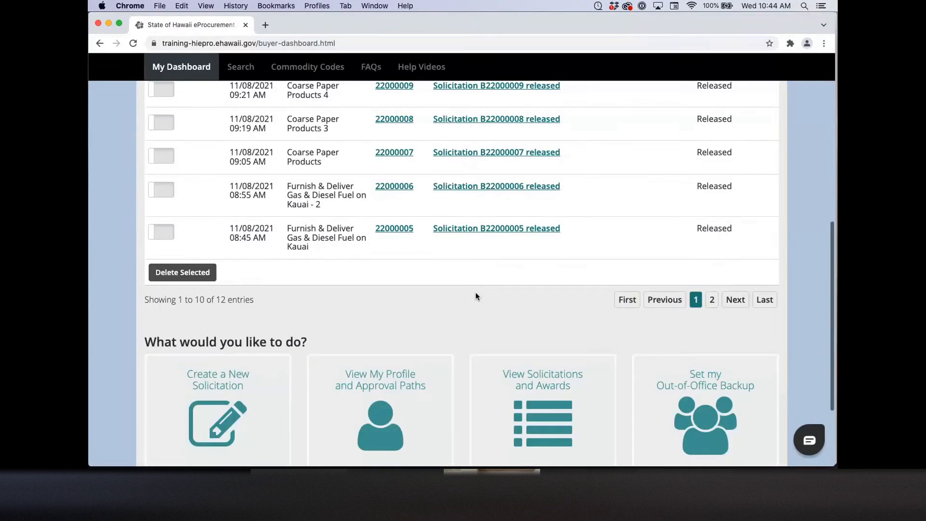
pyautogui.scroll(-3, 476, 296)
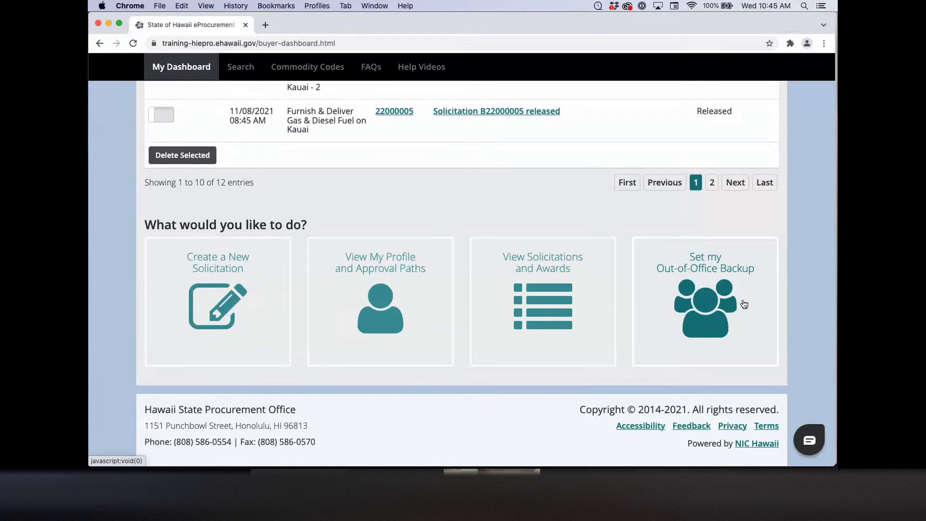
# Step: Make the first listed buyer the out-of-office backup and return to the dashboard
pyautogui.click(728, 279)
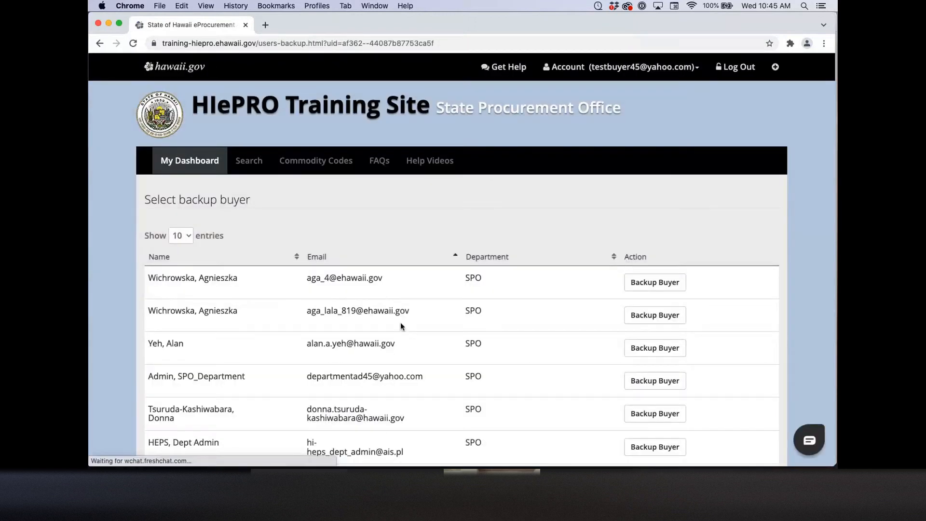
pyautogui.click(661, 284)
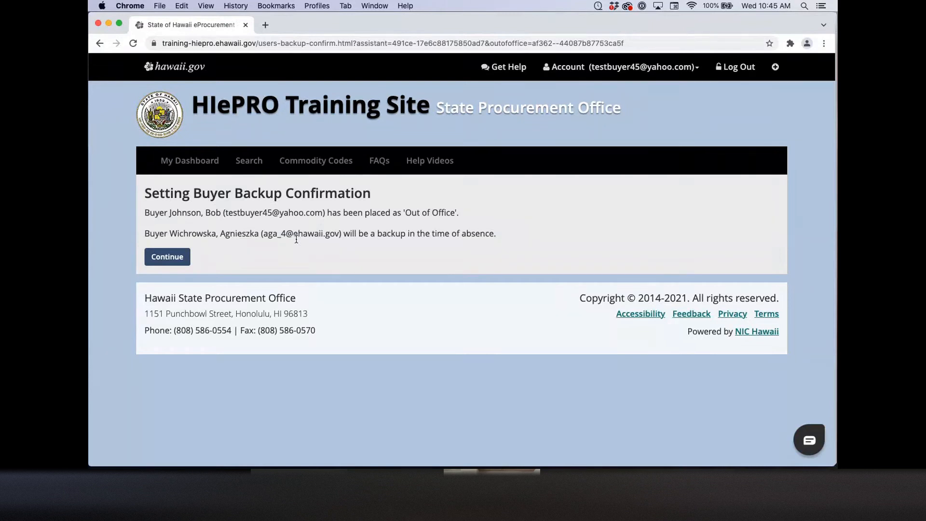
pyautogui.click(208, 166)
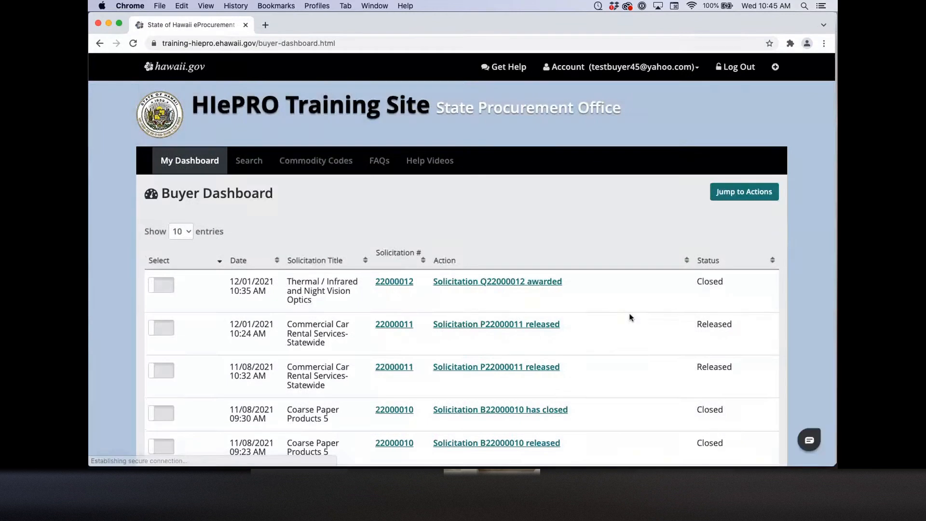
# Step: Mark the buyer as returned to the office, clearing the out-of-office backup
pyautogui.scroll(-2, 629, 317)
pyautogui.scroll(-10, 629, 317)
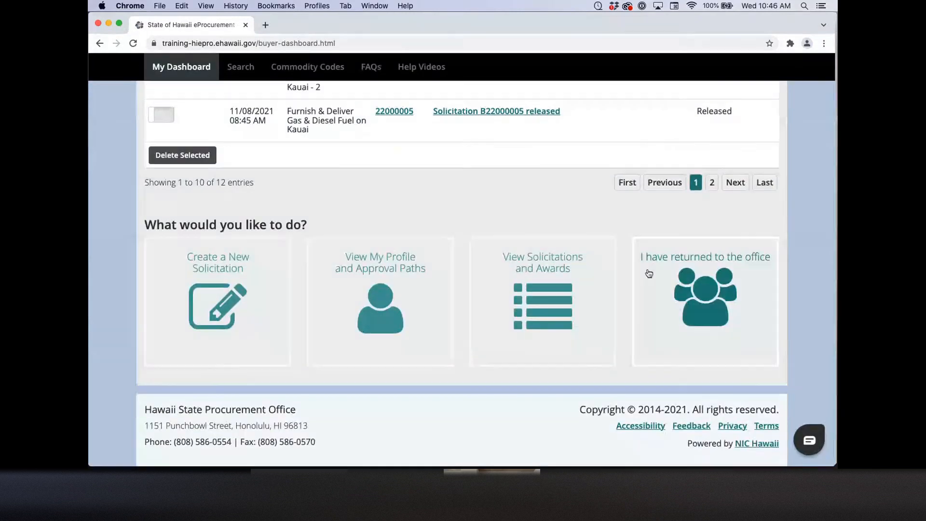
pyautogui.click(674, 271)
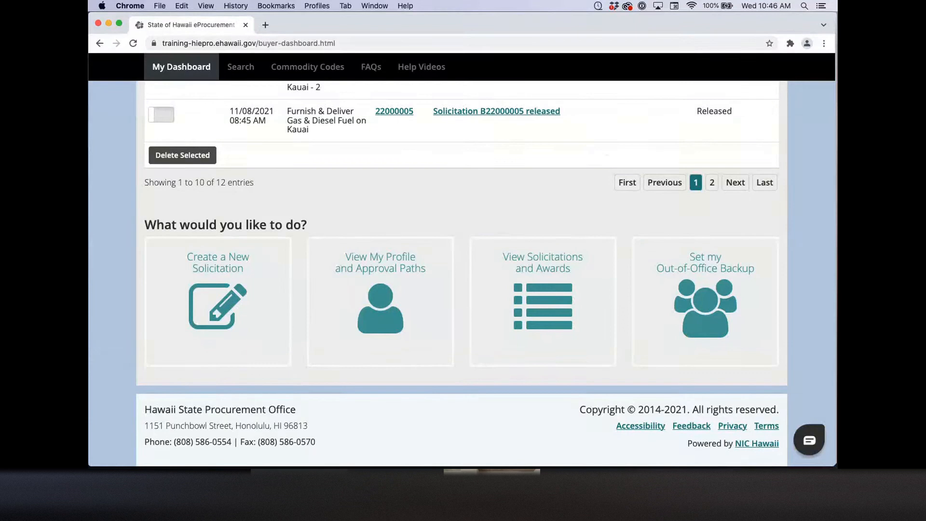
pyautogui.scroll(15, 635, 165)
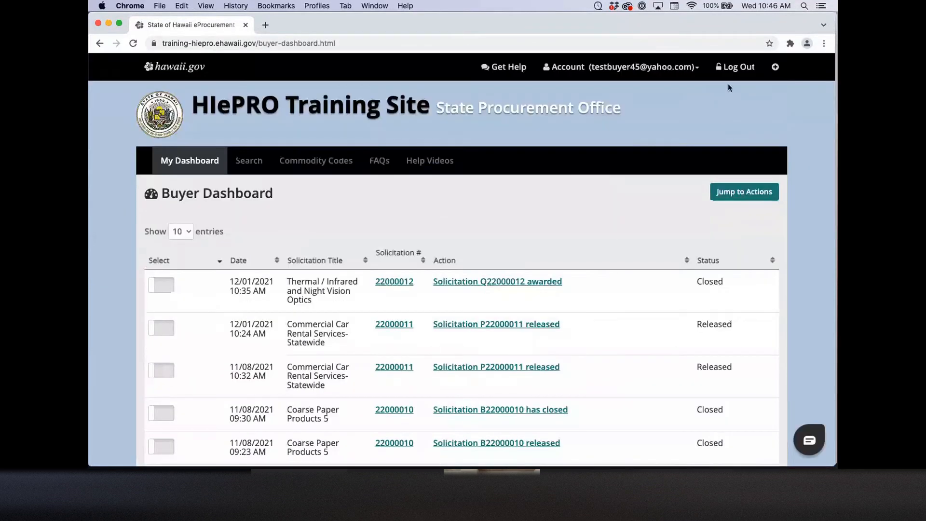
# Step: Log out of the buyer account and sign in with the requester account's e-mail and password
pyautogui.click(734, 66)
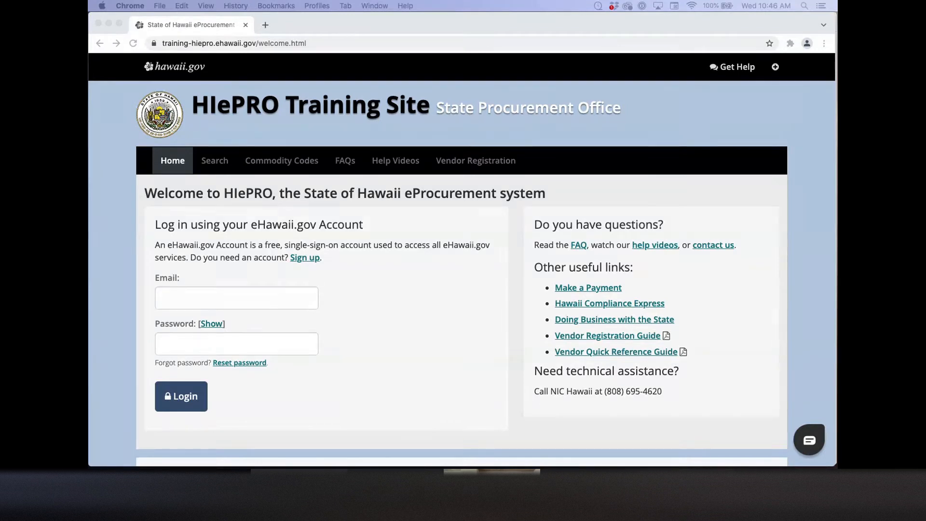
pyautogui.click(179, 297)
pyautogui.press('super+v')
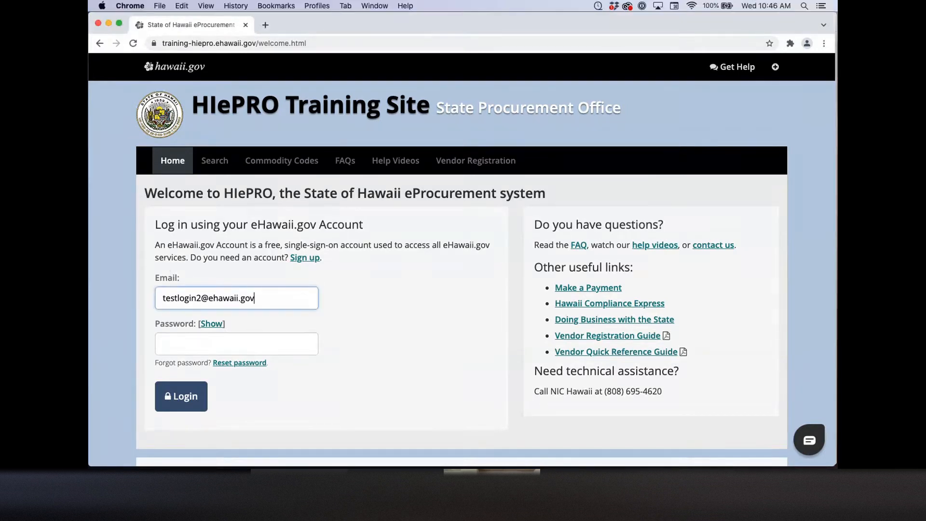
pyautogui.press('super+Tab')
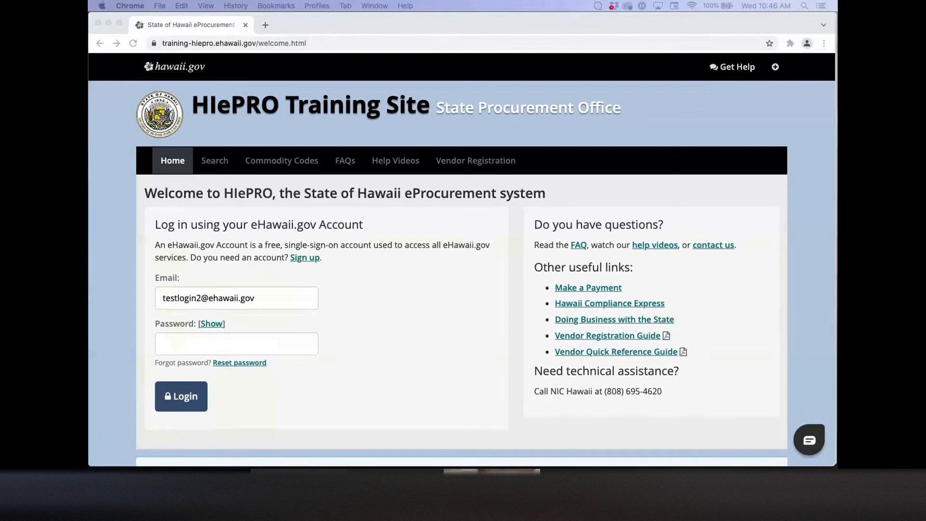
pyautogui.click(171, 343)
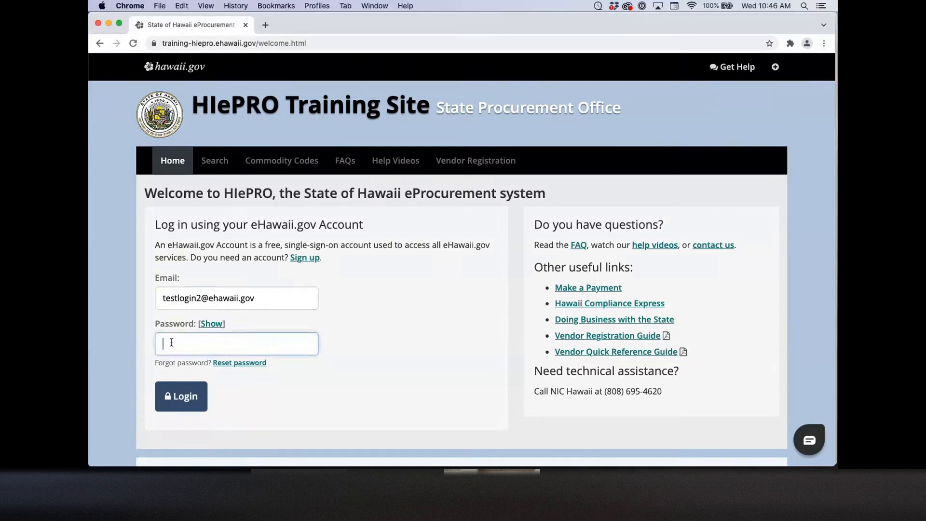
pyautogui.press('super+v')
pyautogui.click(179, 394)
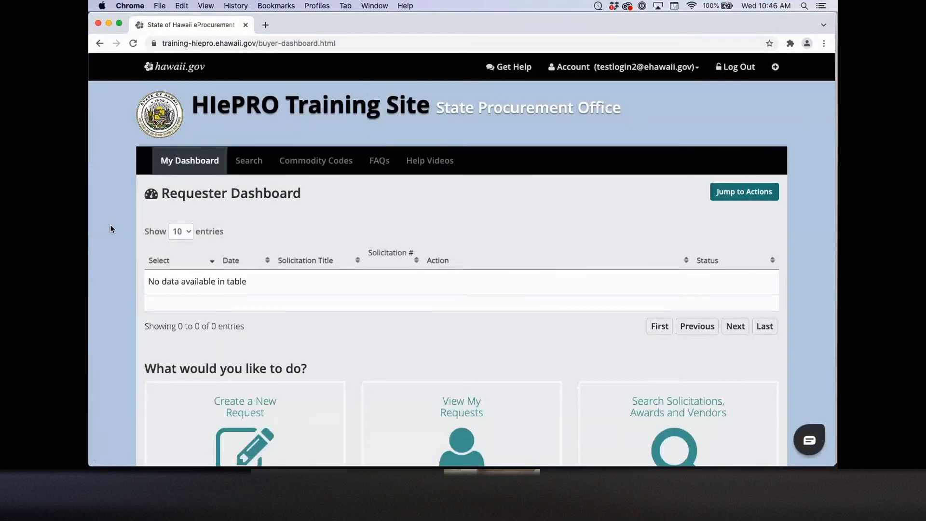
pyautogui.scroll(-3, 110, 225)
pyautogui.scroll(-2, 110, 228)
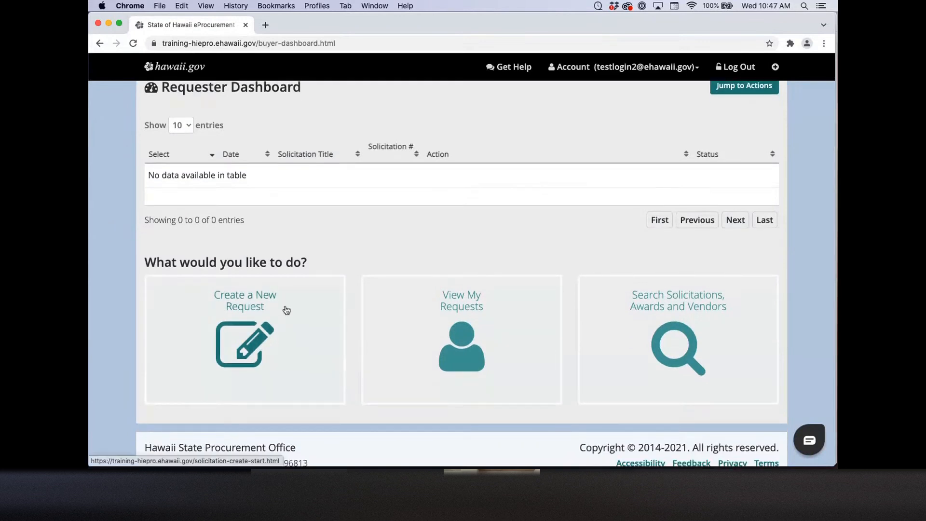
# Step: Open a new request form and scroll through its fields
pyautogui.click(287, 310)
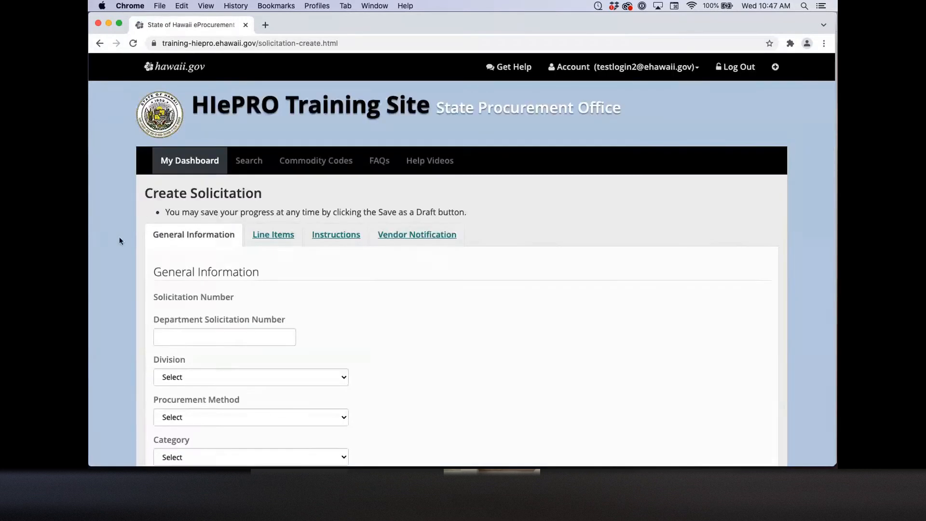
pyautogui.scroll(-4, 114, 240)
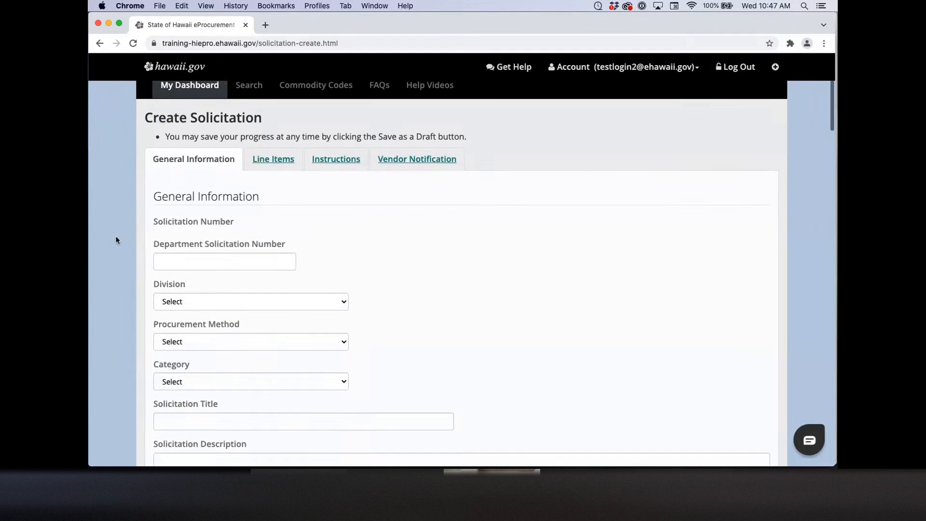
pyautogui.scroll(-4, 116, 239)
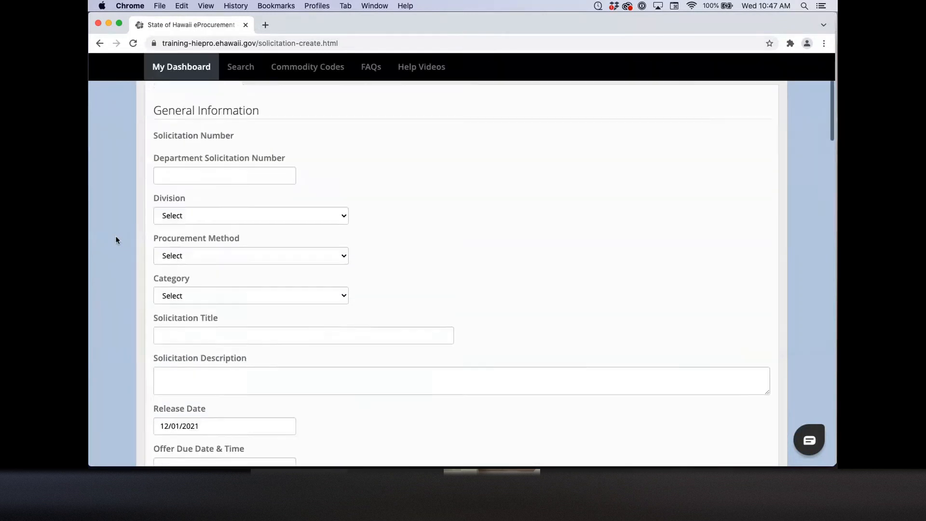
pyautogui.scroll(-1, 116, 239)
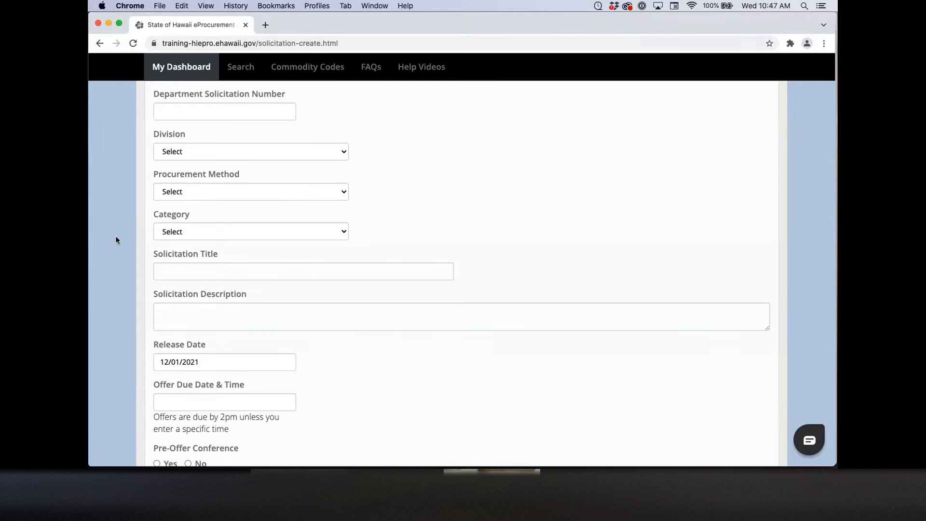
pyautogui.scroll(-1, 115, 237)
pyautogui.scroll(-4, 115, 239)
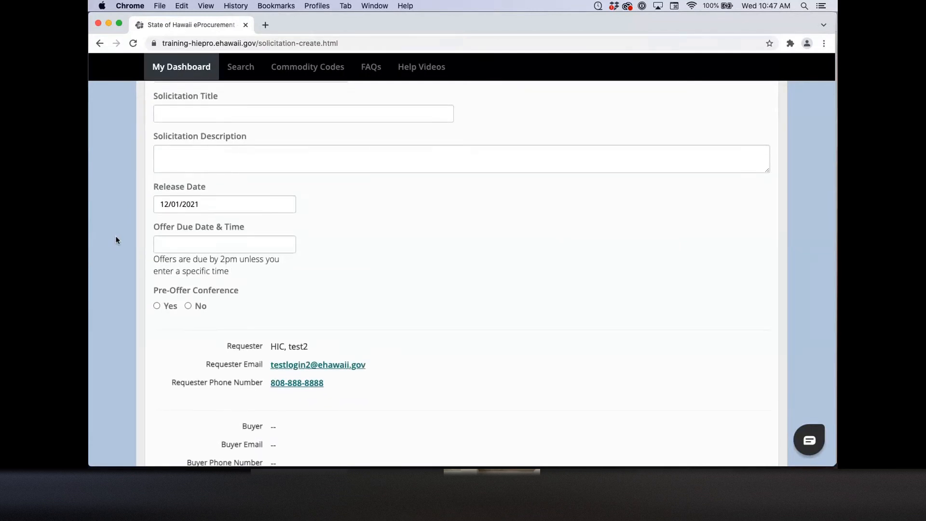
pyautogui.scroll(3, 116, 239)
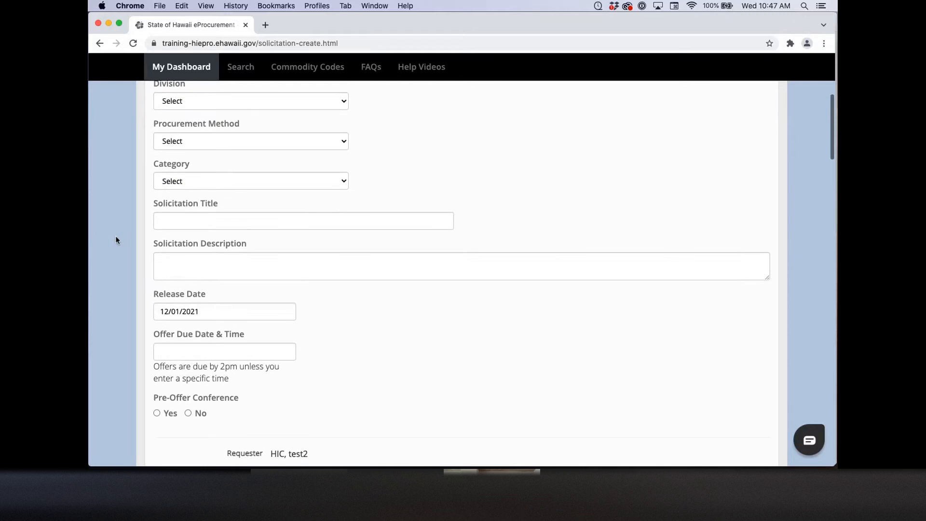
pyautogui.scroll(-15, 116, 239)
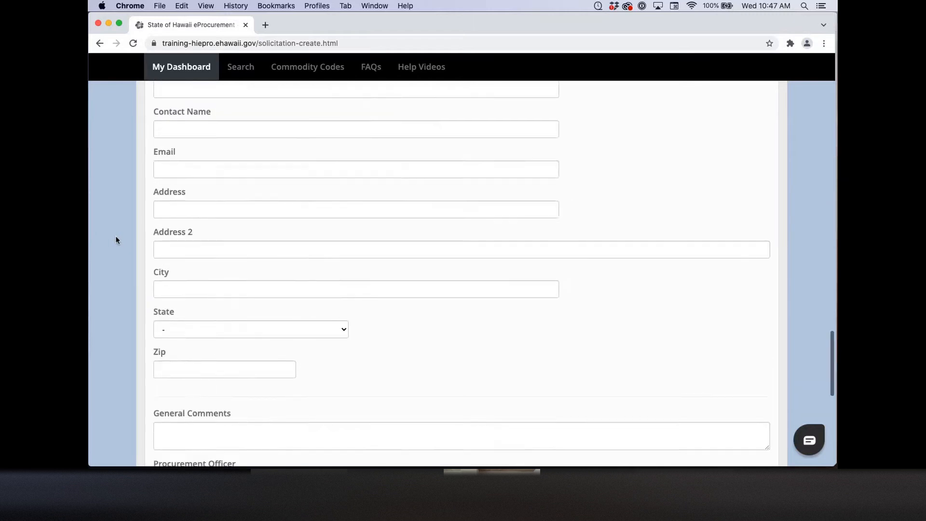
pyautogui.scroll(-3, 116, 240)
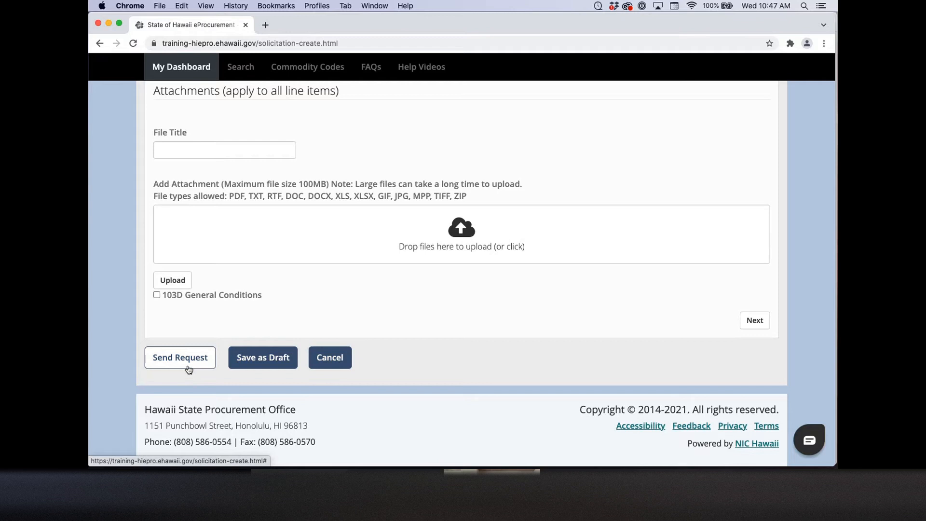
# Step: Cancel the request without saving, confirm leaving the page, and log out
pyautogui.click(346, 361)
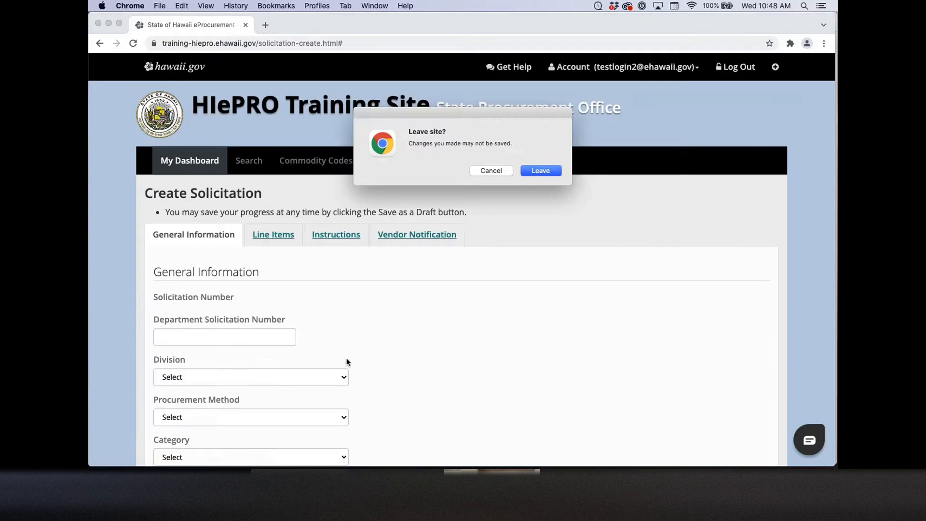
pyautogui.click(544, 173)
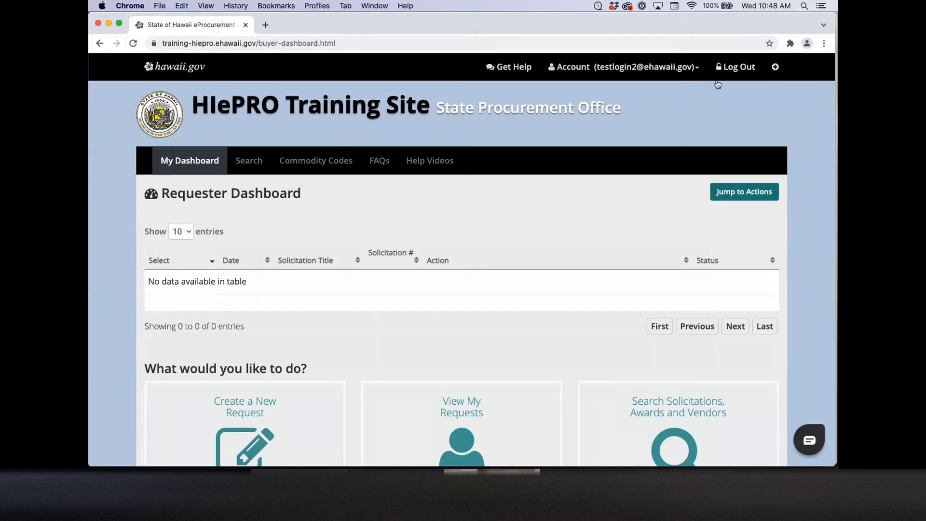
pyautogui.click(738, 71)
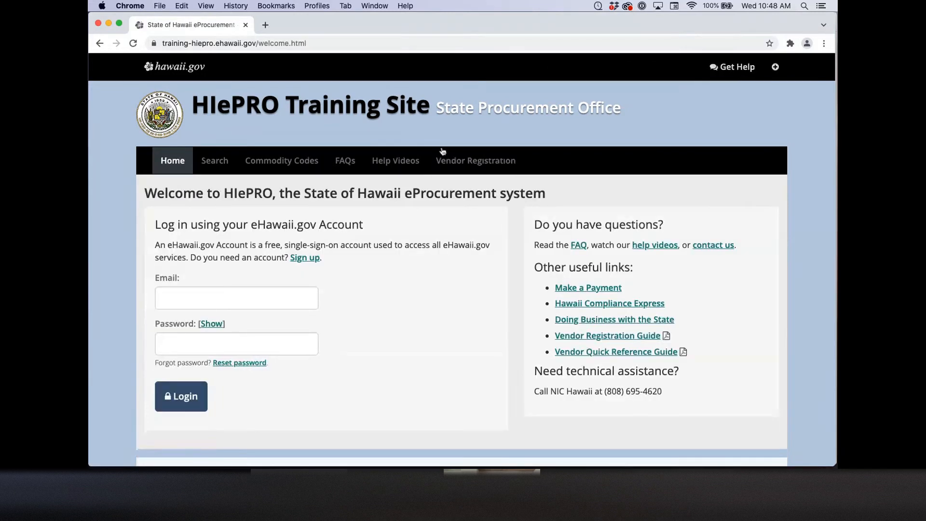